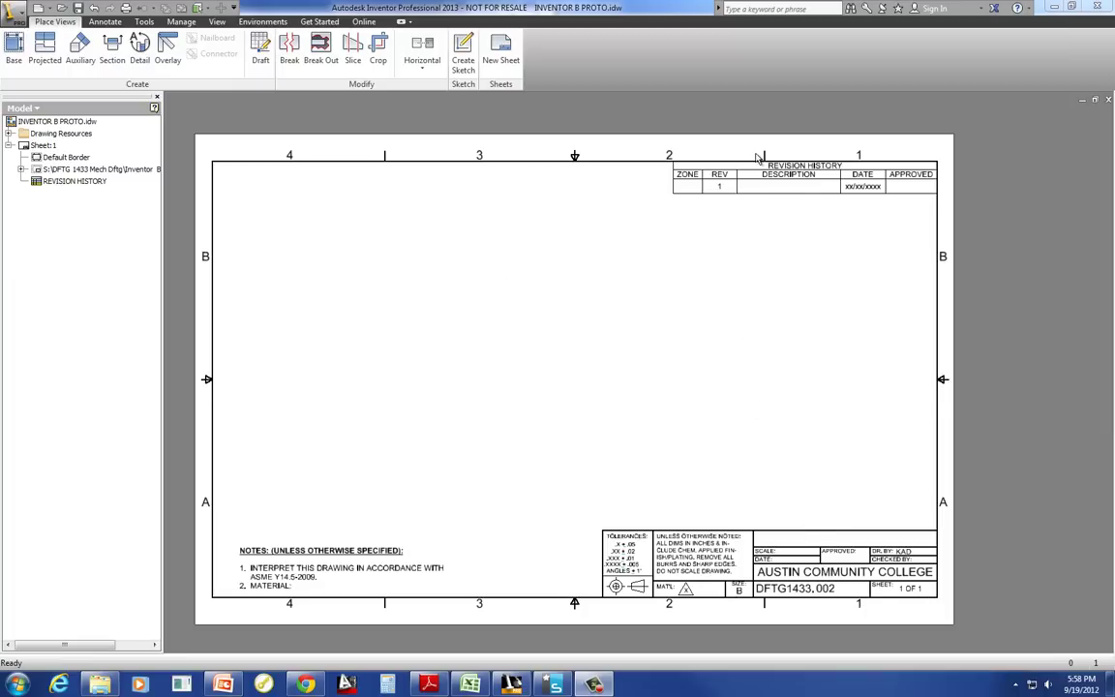
Enter INITIAL RELEASE as the description for revision 1 in the revision table
{"action": "left_click", "coordinate": [774, 180]}
{"action": "double_click", "coordinate": [775, 181]}
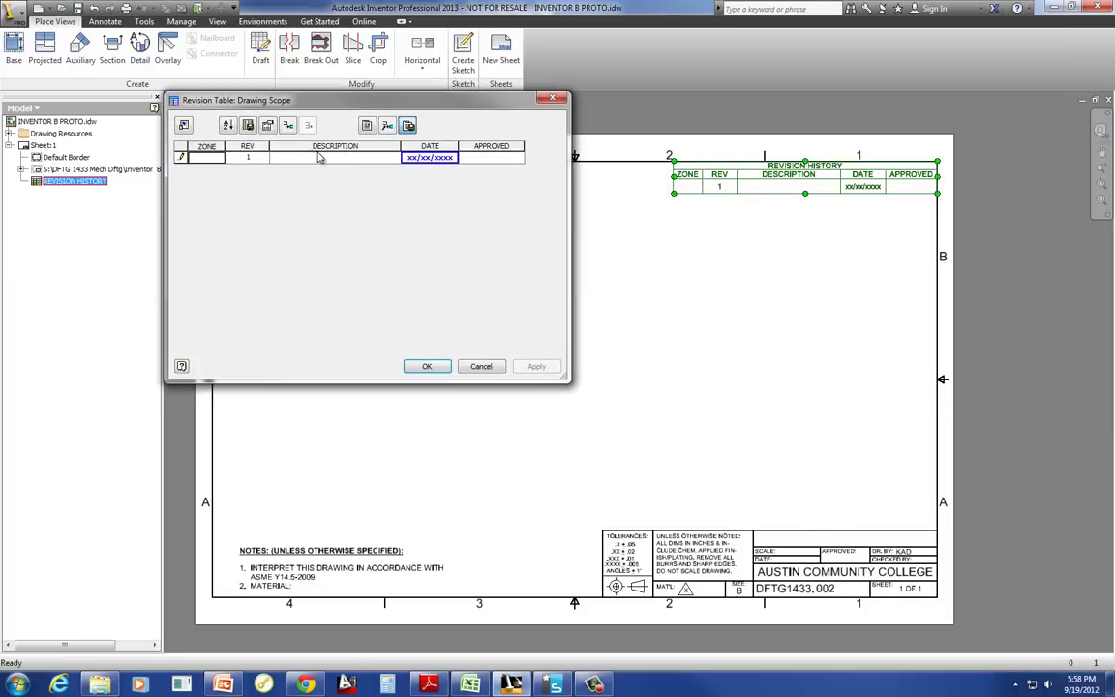
{"action": "left_click", "coordinate": [315, 157]}
{"action": "type", "text": "INITI"}
{"action": "key", "text": "BackSpace"}
{"action": "key", "text": "BackSpace"}
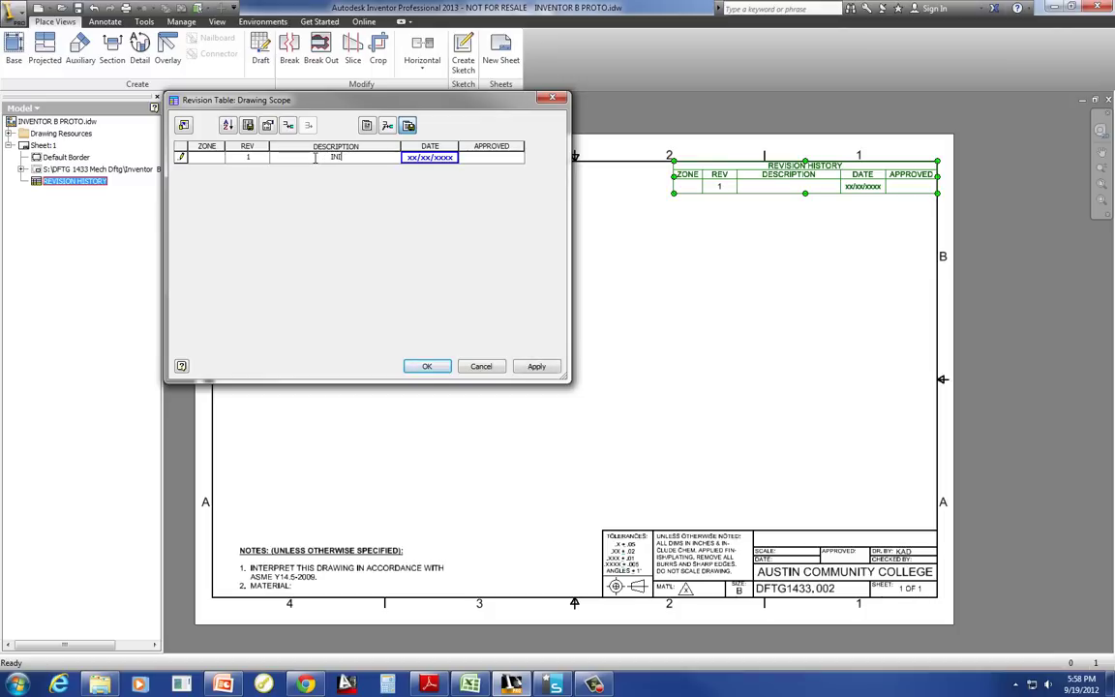
{"action": "type", "text": "TIAL RELEASE"}
{"action": "key", "text": "Return"}
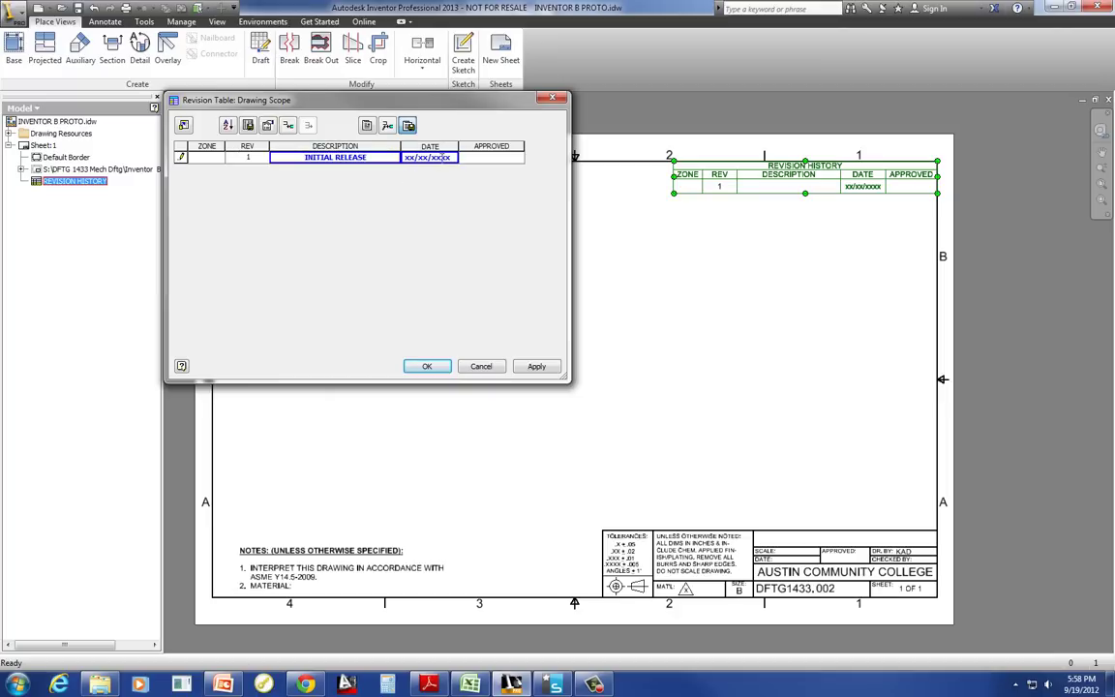
Set revision 1's date to 9/19/12 and confirm the revision table
{"action": "left_click", "coordinate": [449, 157]}
{"action": "type", "text": "9/17/12"}
{"action": "left_click", "coordinate": [428, 157]}
{"action": "key", "text": "Delete"}
{"action": "type", "text": "9"}
{"action": "left_click", "coordinate": [439, 369]}
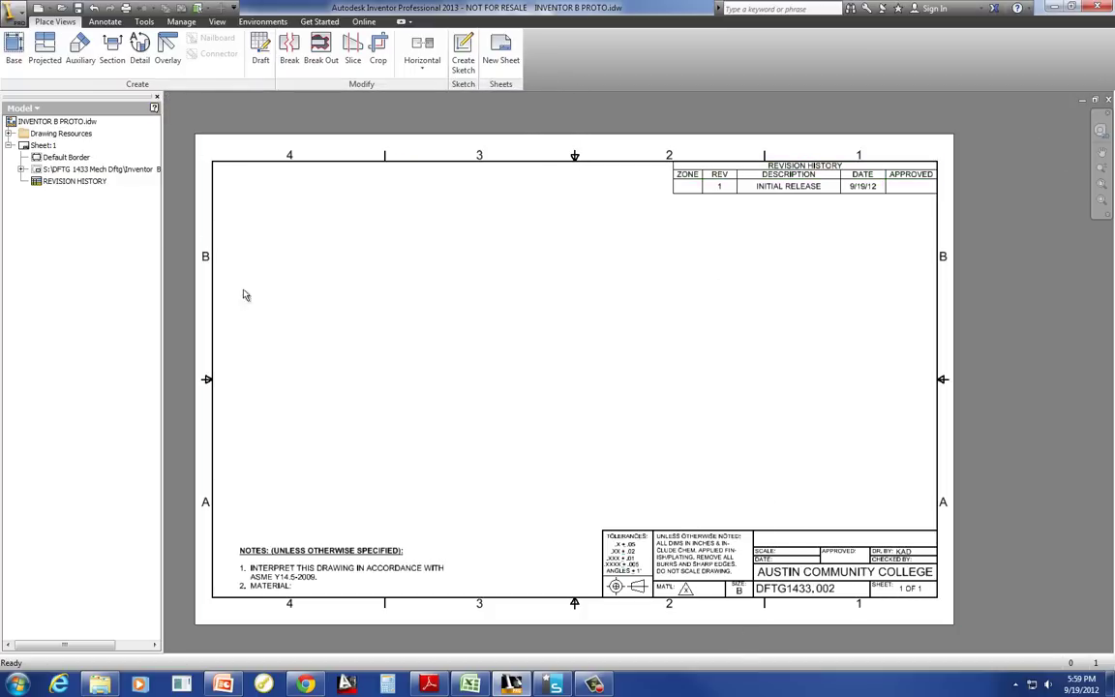
Fill the title block with drawing title BASE, ACTUATOR, scale 1=1 and date 9/19/12
{"action": "left_click", "coordinate": [61, 182]}
{"action": "double_click", "coordinate": [61, 182]}
{"action": "left_click", "coordinate": [345, 162]}
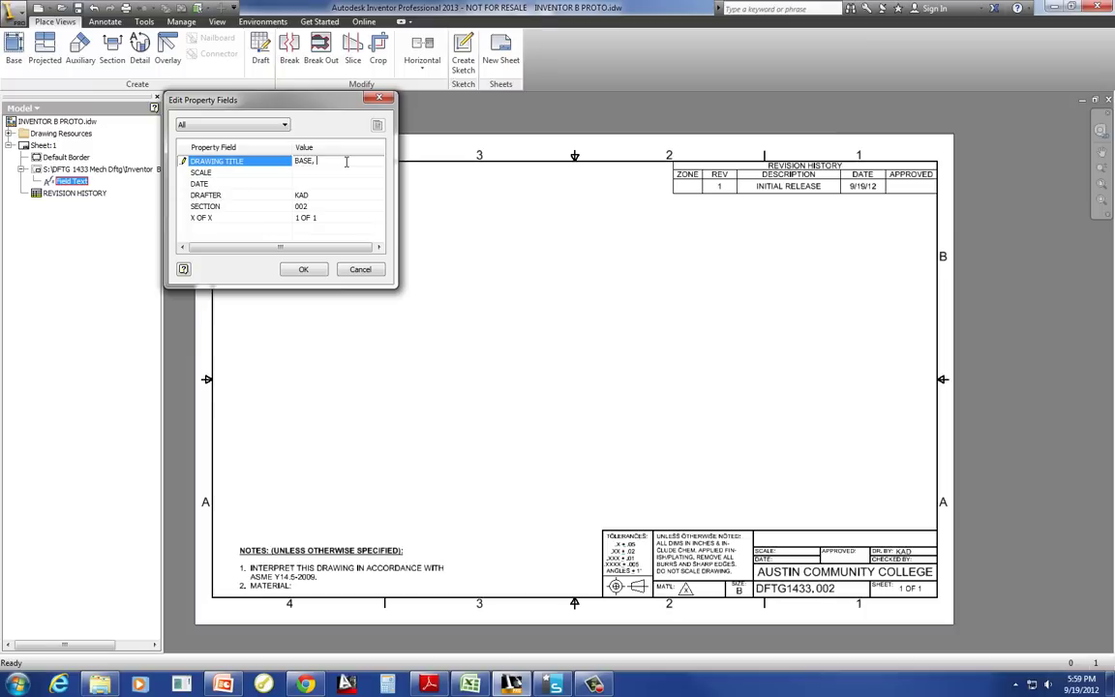
{"action": "type", "text": "ATOR"}
{"action": "left_click", "coordinate": [334, 172]}
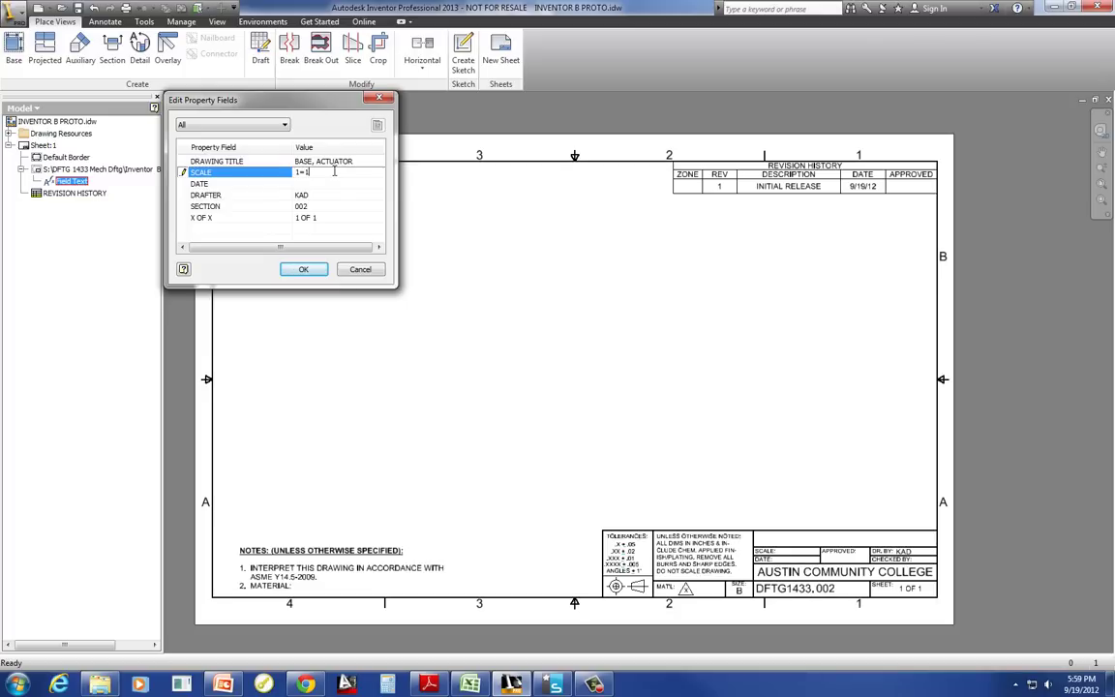
{"action": "left_click", "coordinate": [303, 183]}
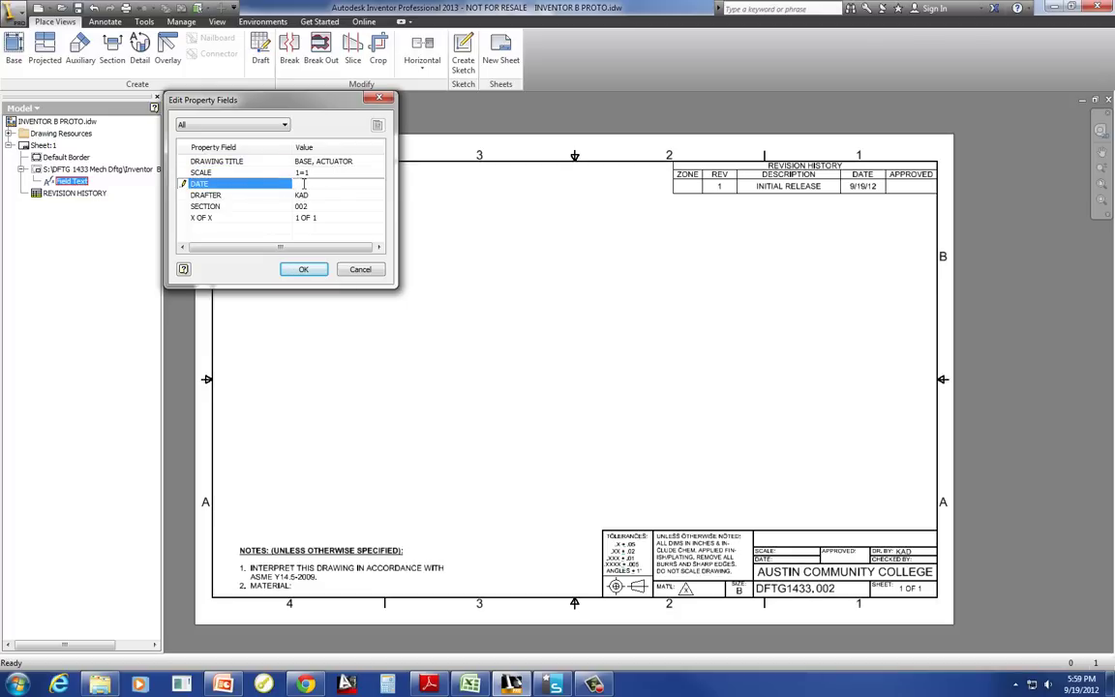
{"action": "type", "text": "9/19/12"}
{"action": "left_click", "coordinate": [306, 278]}
{"action": "left_click_drag", "start_coordinate": [322, 183], "coordinate": [307, 175]}
{"action": "left_click", "coordinate": [293, 272]}
{"action": "left_click", "coordinate": [303, 269]}
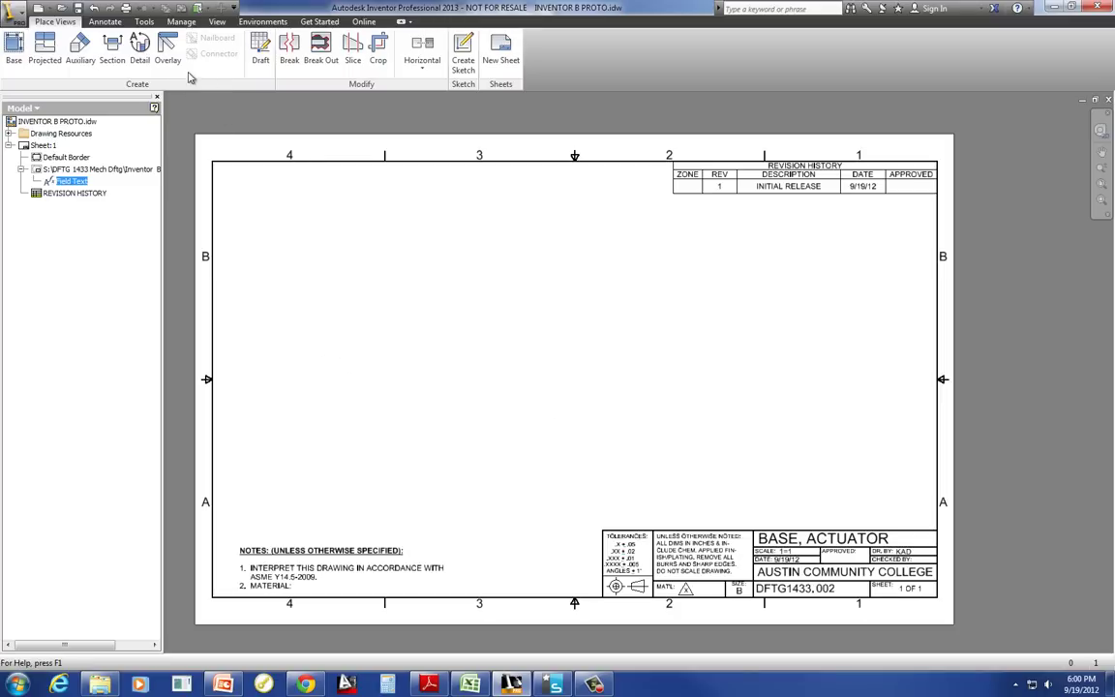
Start a base view from actuator base.ipt with its view label shown
{"action": "left_click", "coordinate": [14, 48]}
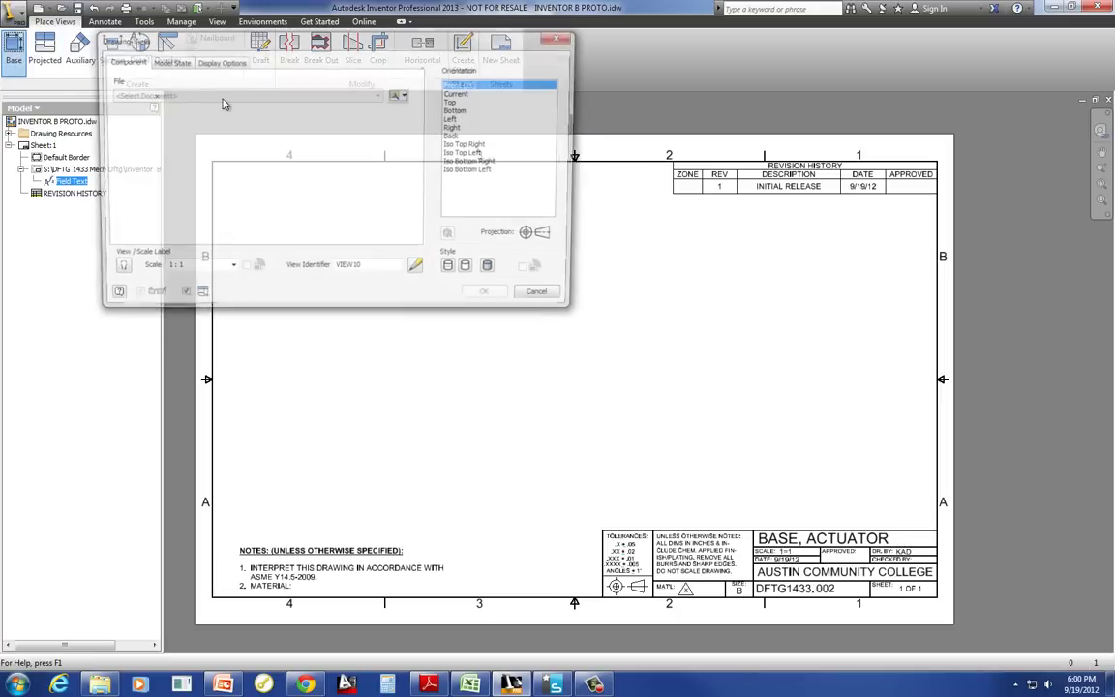
{"action": "left_click", "coordinate": [397, 96]}
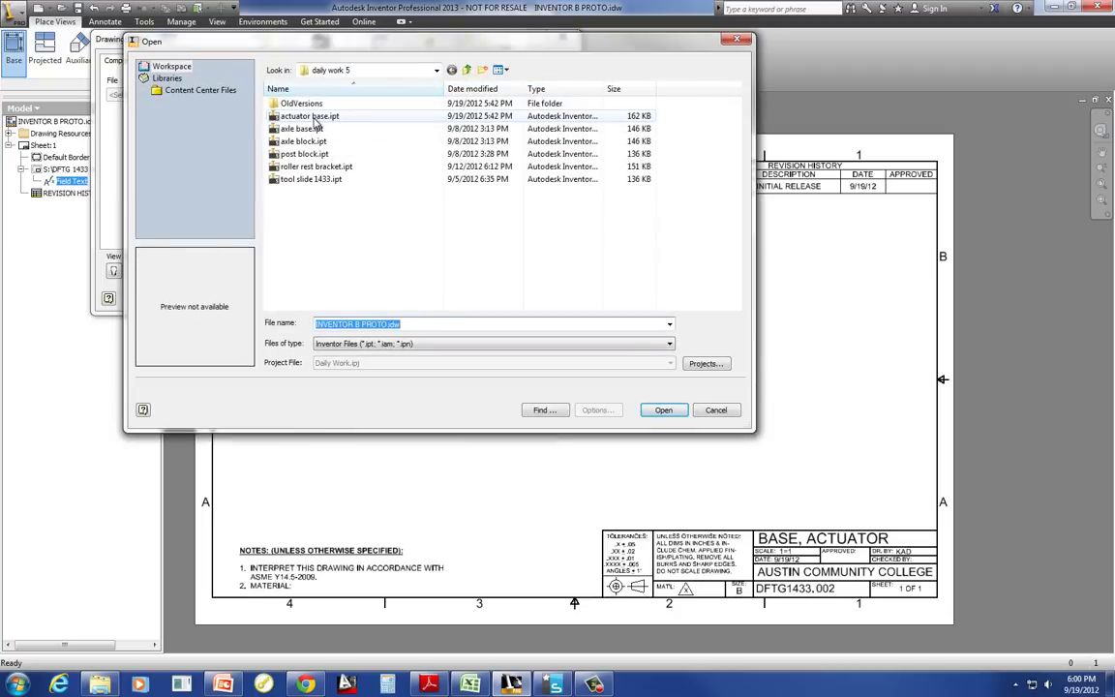
{"action": "double_click", "coordinate": [312, 117]}
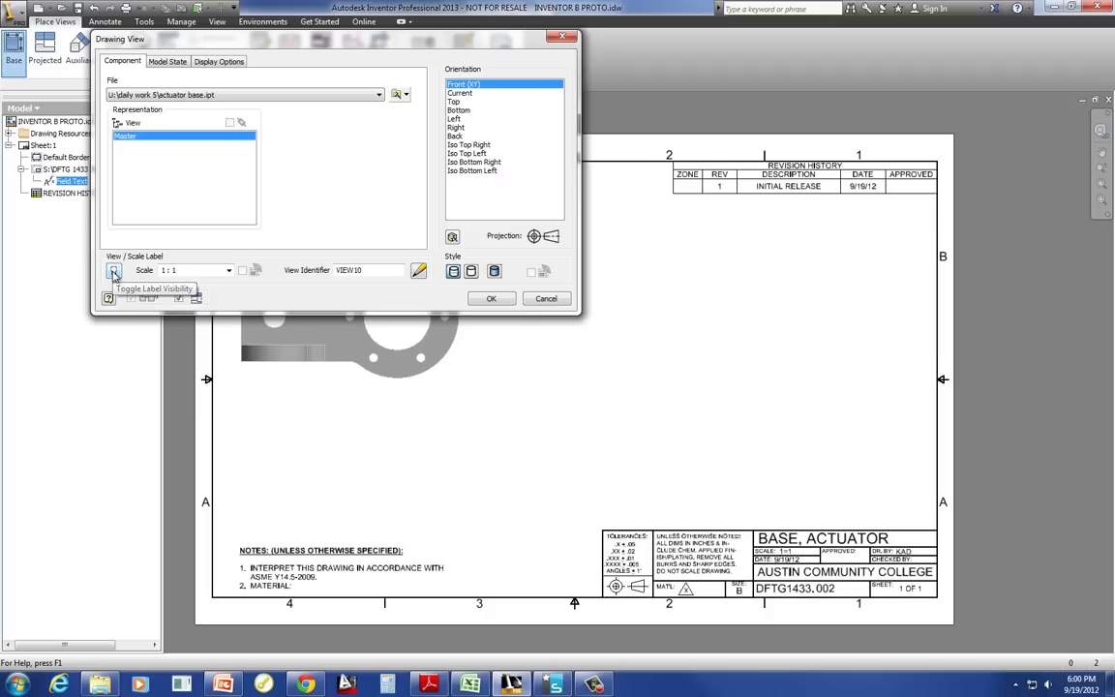
{"action": "left_click", "coordinate": [113, 272]}
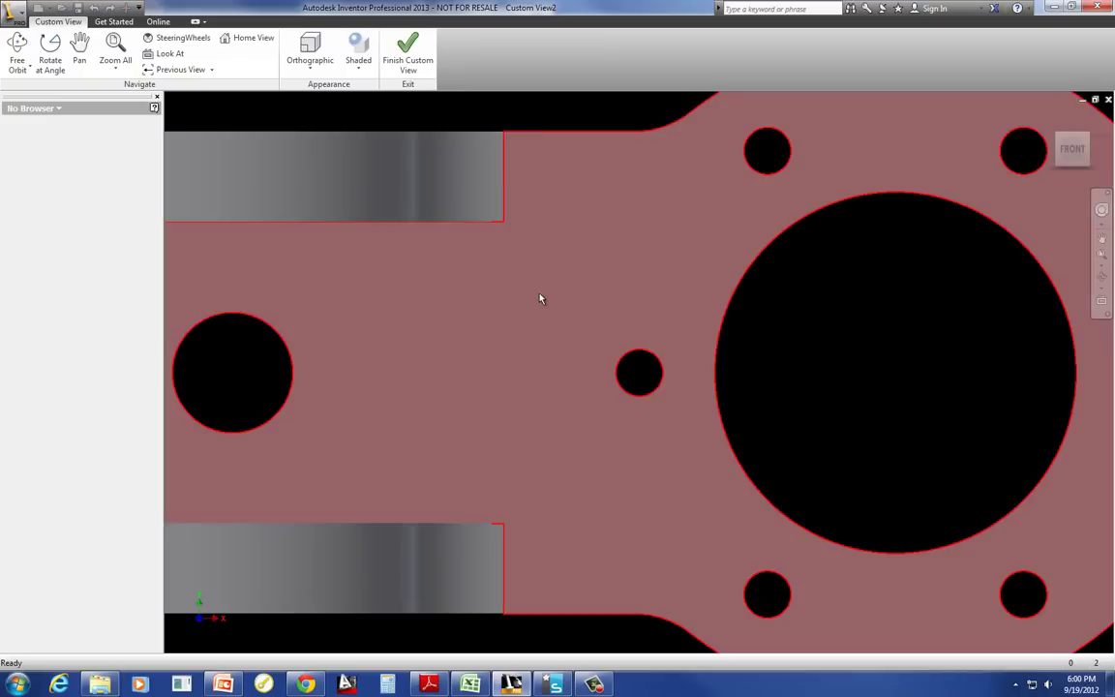
Orient the part to a custom front view with the ViewCube and finish the custom view
{"action": "scroll", "coordinate": [526, 291], "scroll_direction": "up", "scroll_amount": 5}
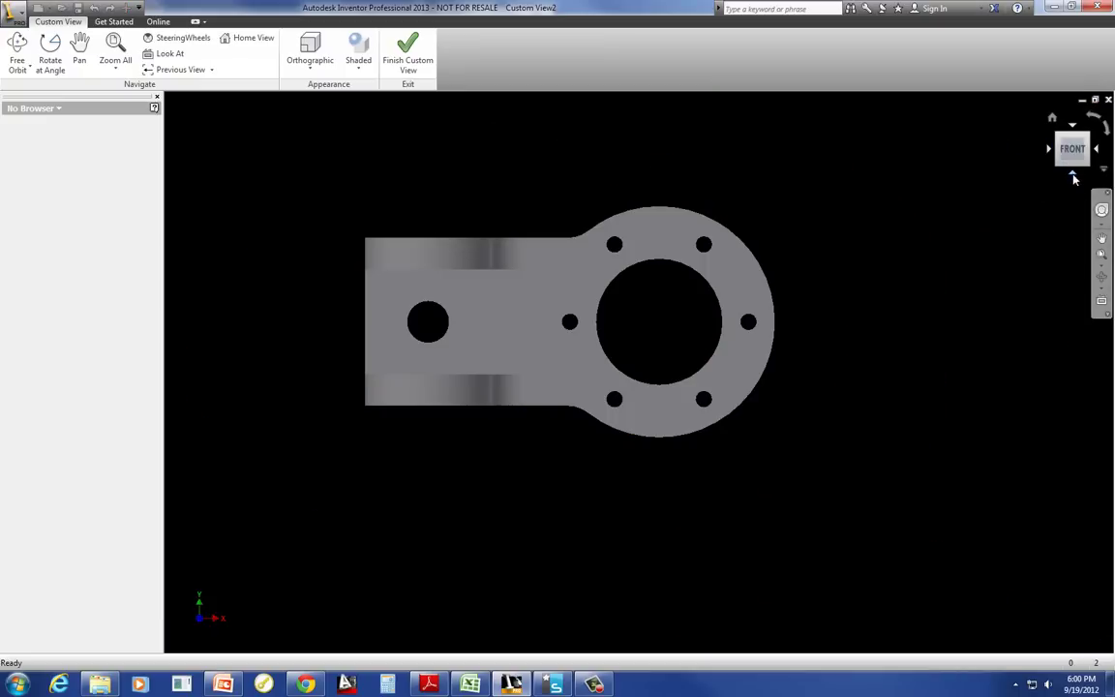
{"action": "left_click", "coordinate": [1074, 175]}
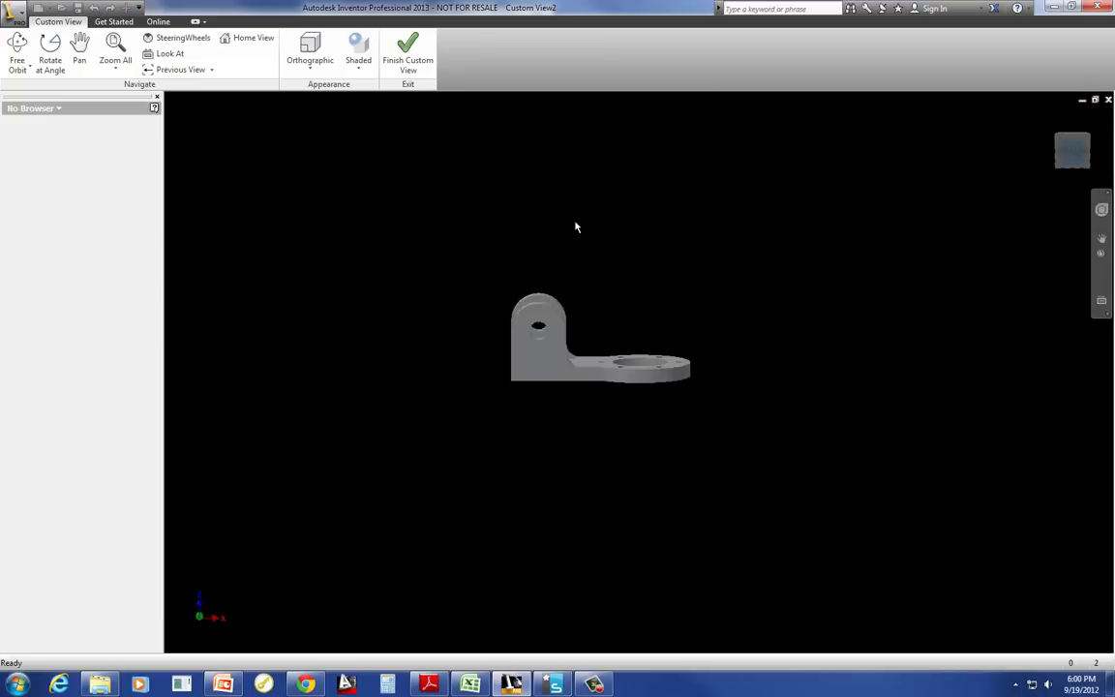
{"action": "left_click", "coordinate": [1073, 145]}
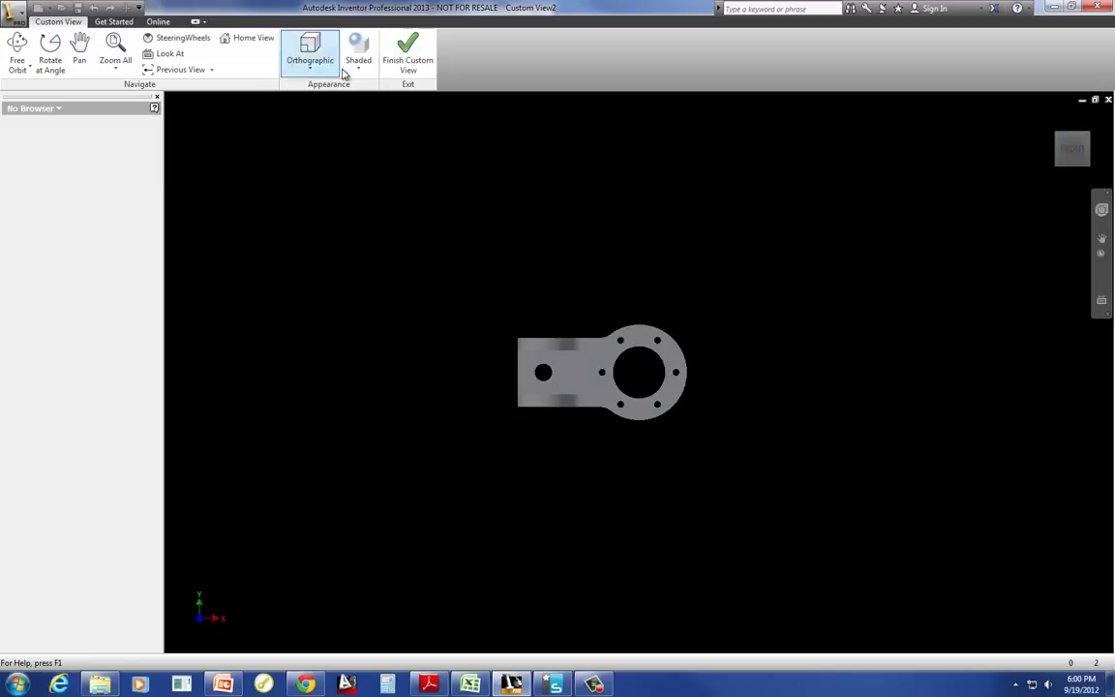
{"action": "left_click", "coordinate": [408, 53]}
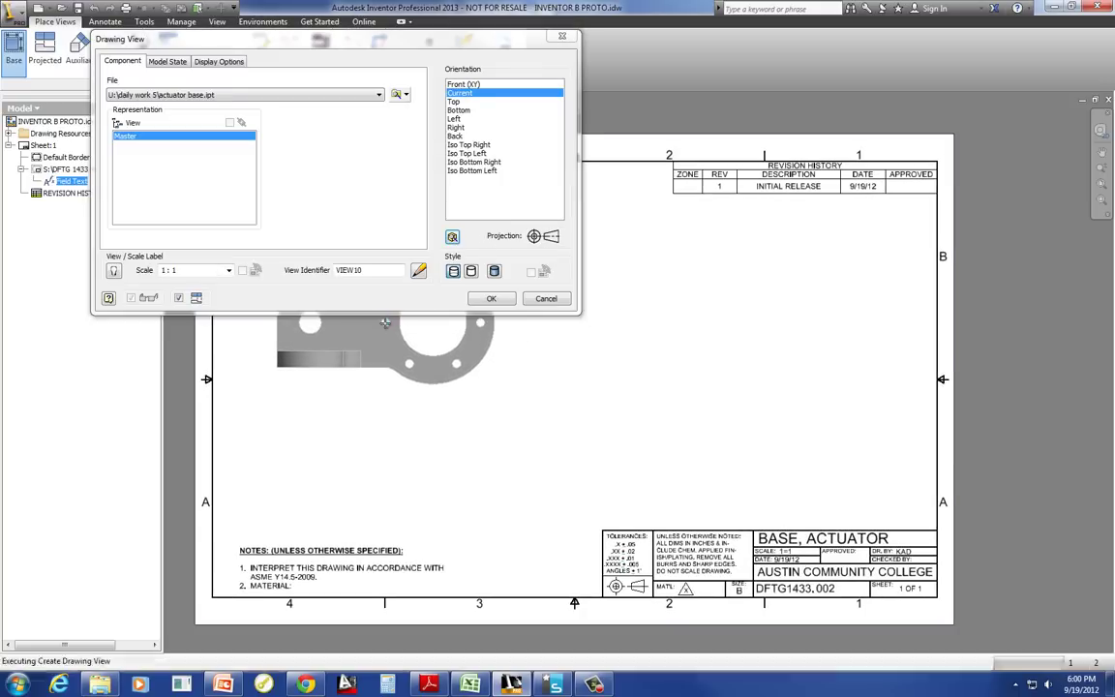
Place the front view at upper left and create projected views below and to the right
{"action": "left_click", "coordinate": [385, 337]}
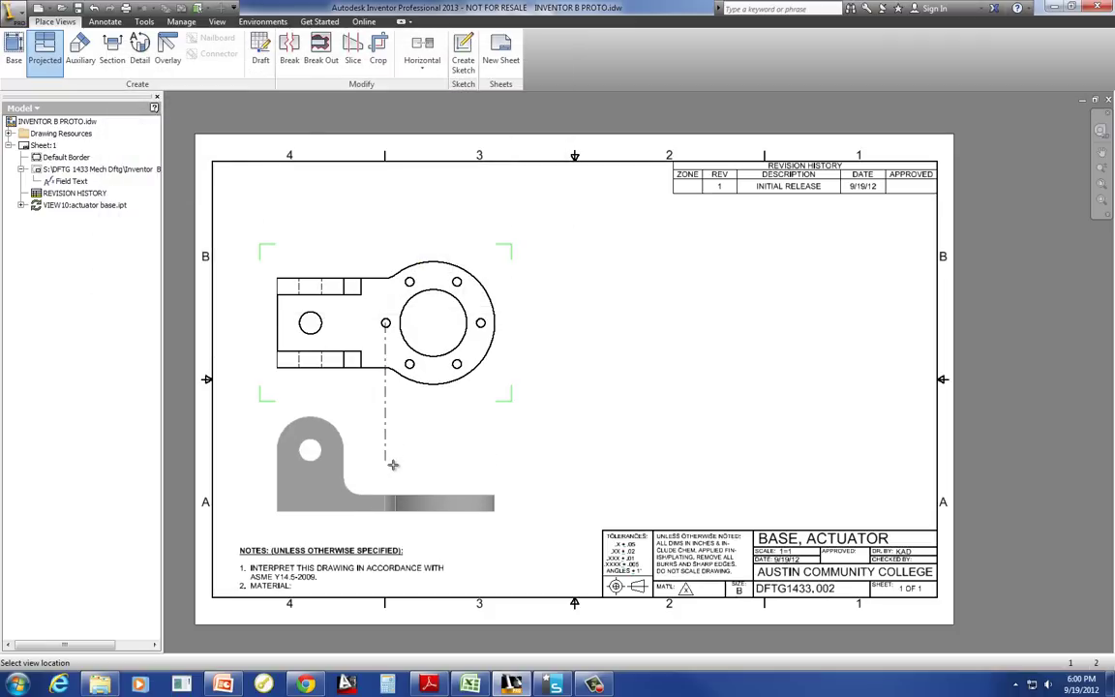
{"action": "left_click", "coordinate": [389, 465]}
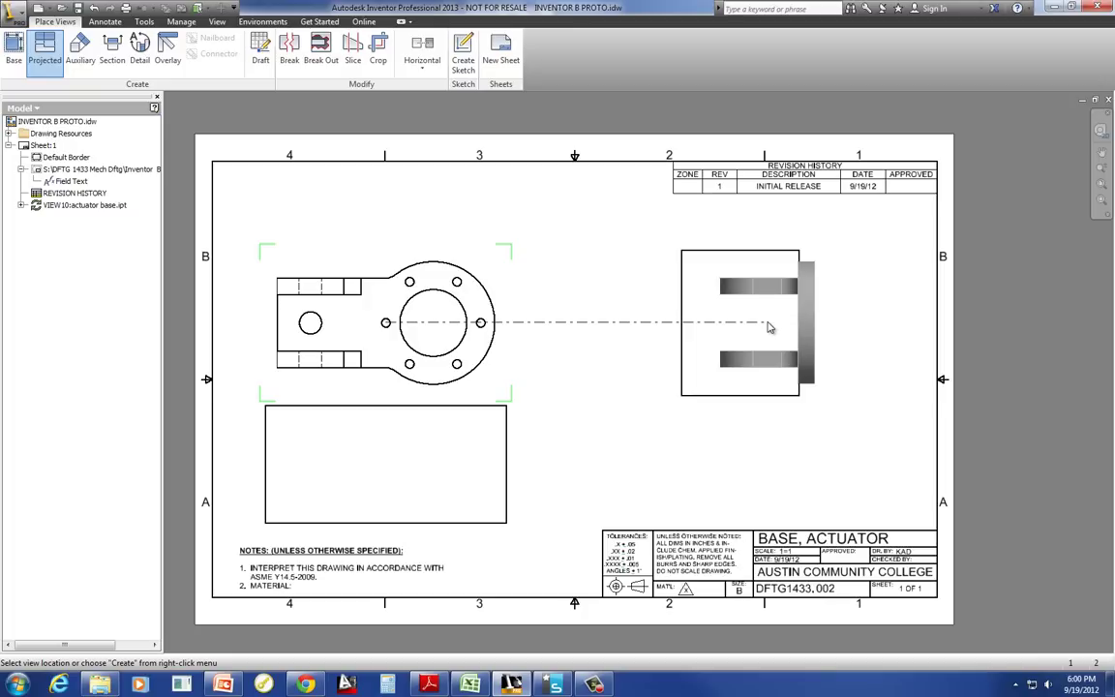
{"action": "right_click", "coordinate": [768, 321]}
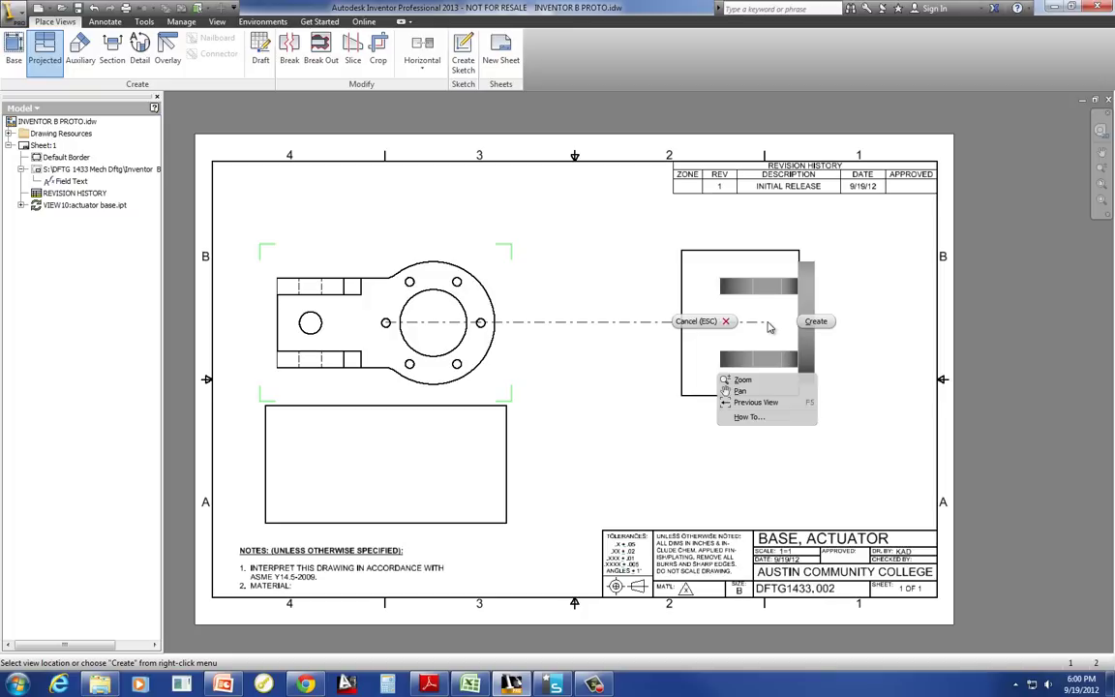
{"action": "left_click", "coordinate": [816, 322]}
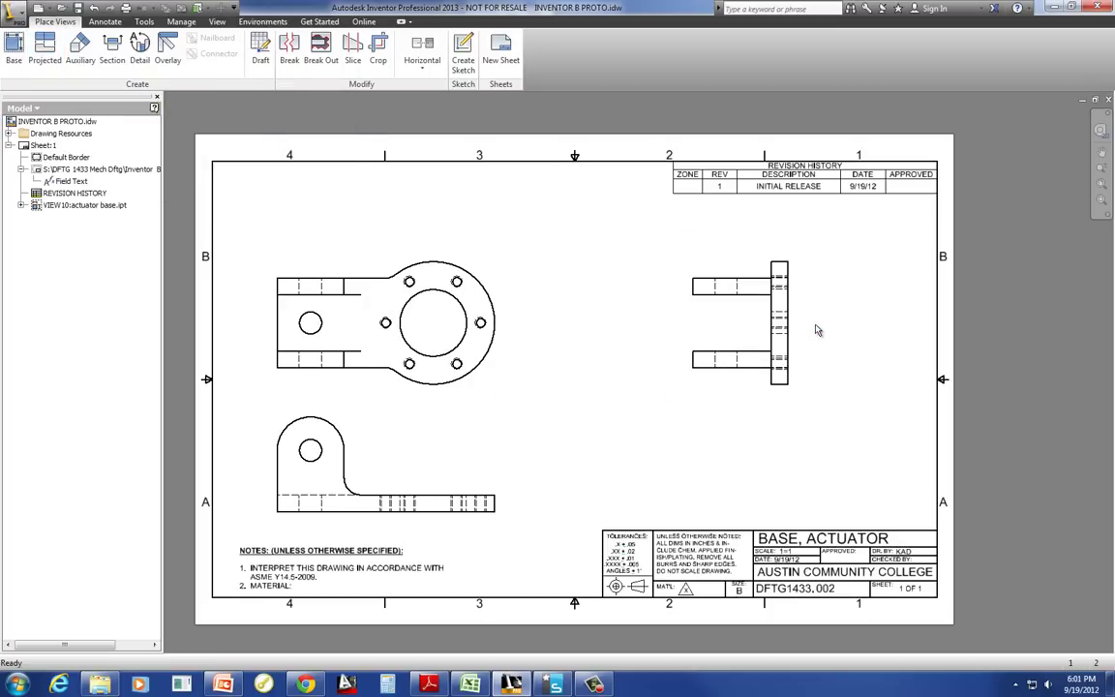
Reposition the front and lower views so the three views are neatly aligned
{"action": "left_click", "coordinate": [387, 239]}
{"action": "left_click_drag", "start_coordinate": [386, 239], "coordinate": [386, 217]}
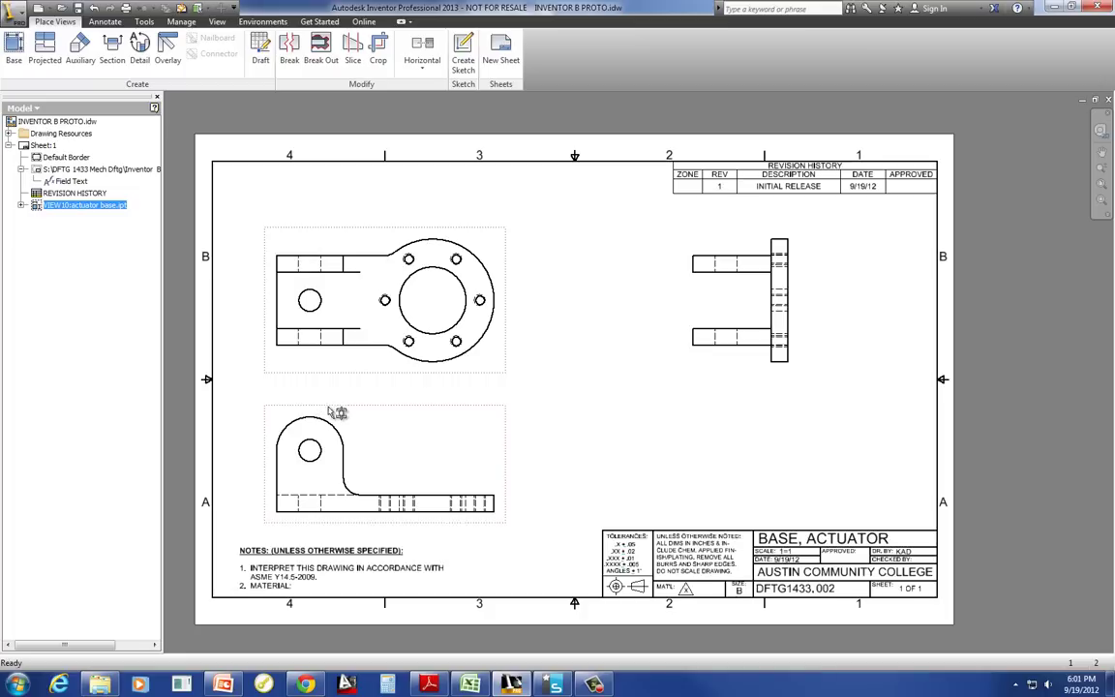
{"action": "left_click_drag", "start_coordinate": [337, 414], "coordinate": [386, 406]}
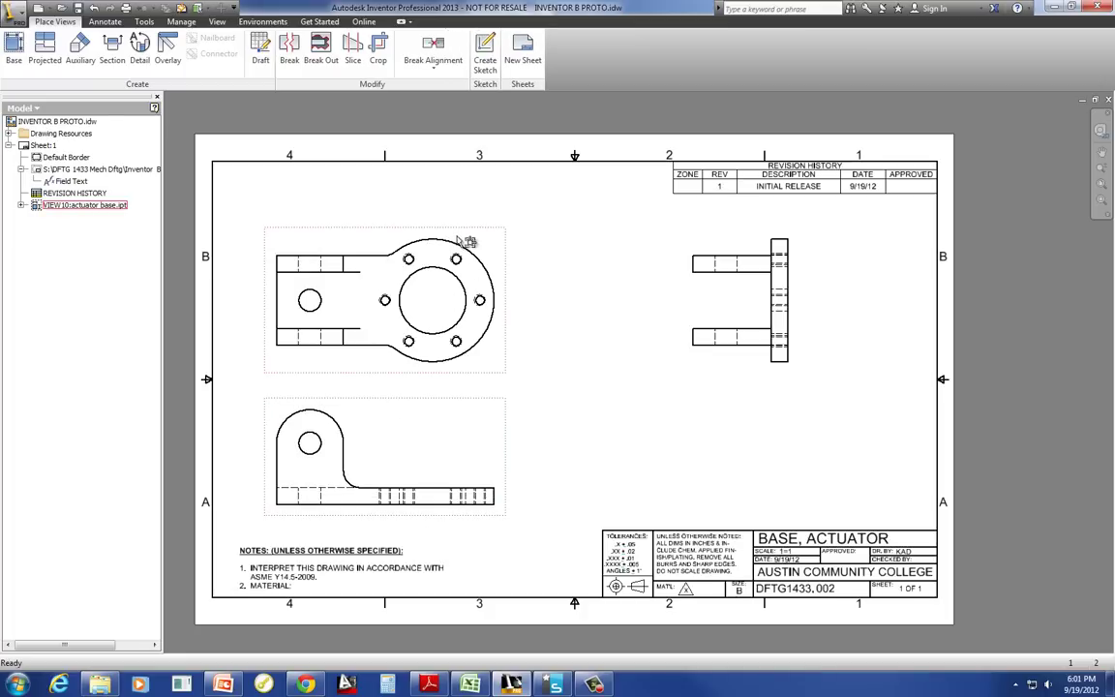
{"action": "left_click_drag", "start_coordinate": [464, 239], "coordinate": [489, 237]}
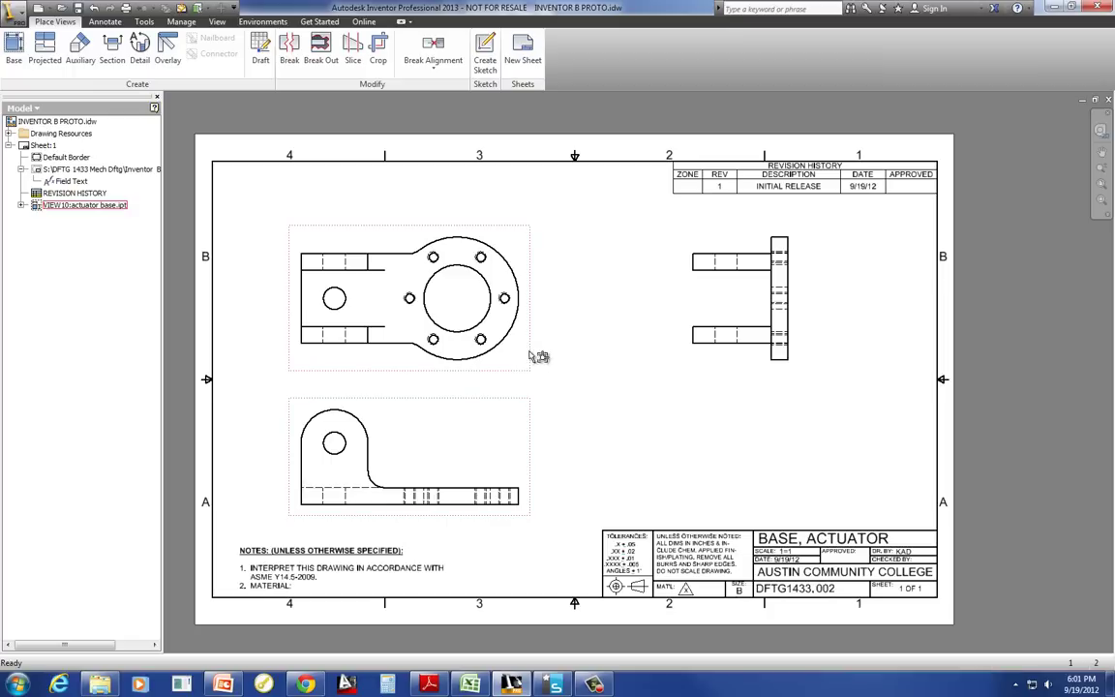
{"action": "left_click", "coordinate": [711, 237]}
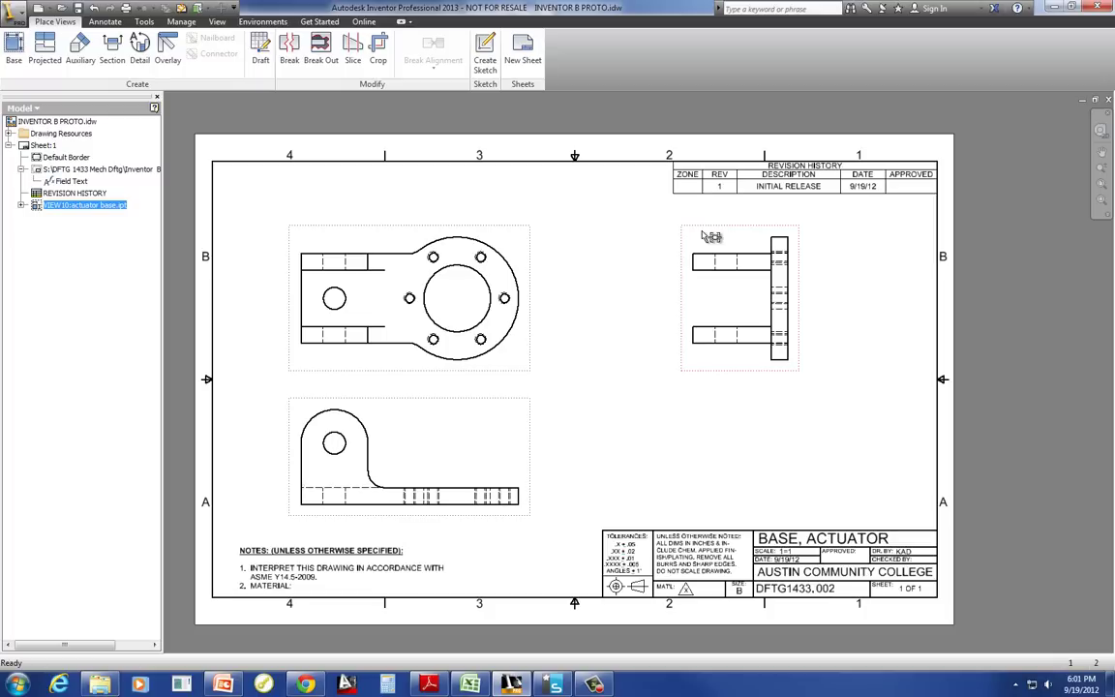
Apply automated centerlines and centre marks to the holes and arcs in the views
{"action": "right_click", "coordinate": [707, 236]}
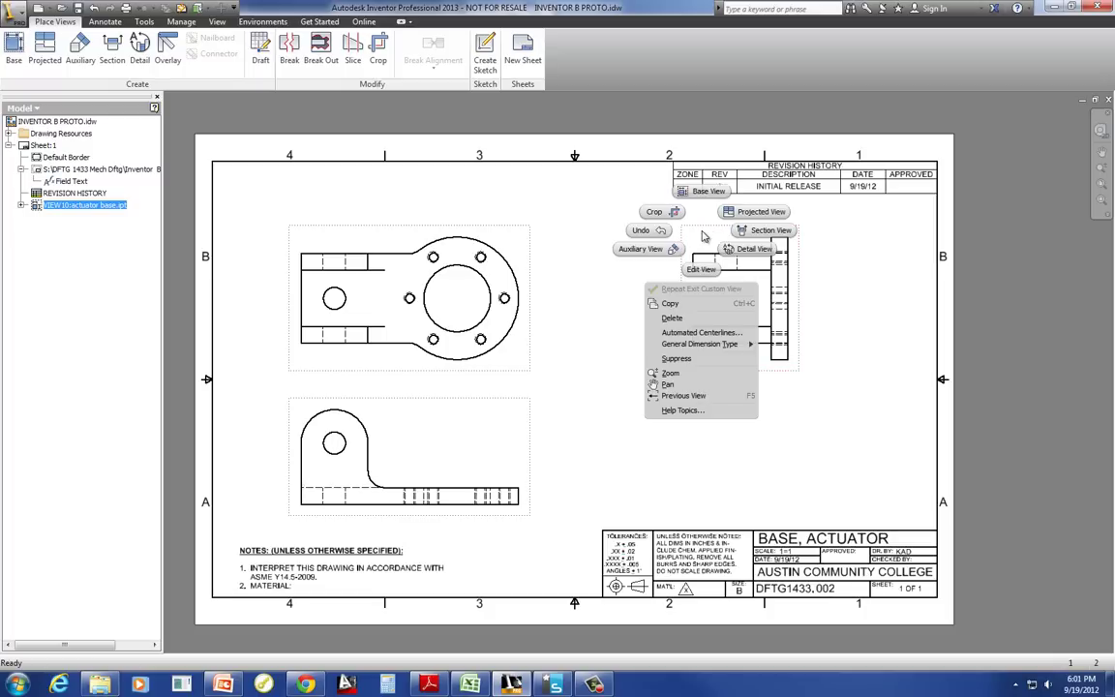
{"action": "left_click", "coordinate": [700, 334]}
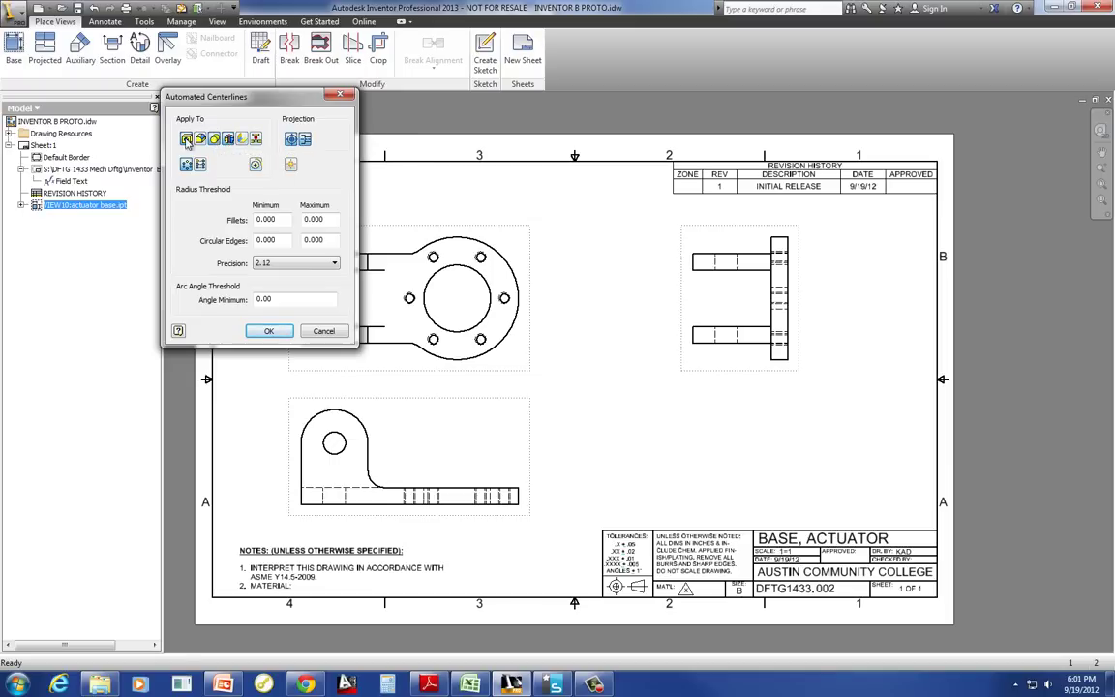
{"action": "left_click", "coordinate": [267, 332]}
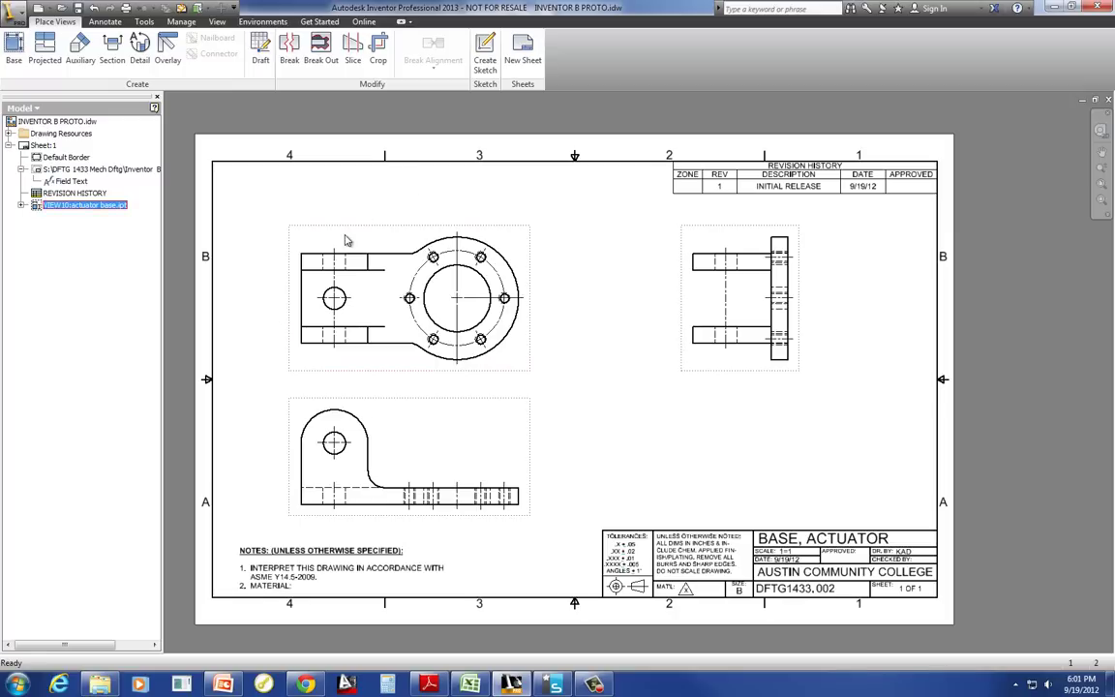
Delete an unwanted centre mark from the front view
{"action": "left_click", "coordinate": [337, 312]}
{"action": "key", "text": "Delete"}
{"action": "left_click", "coordinate": [343, 443]}
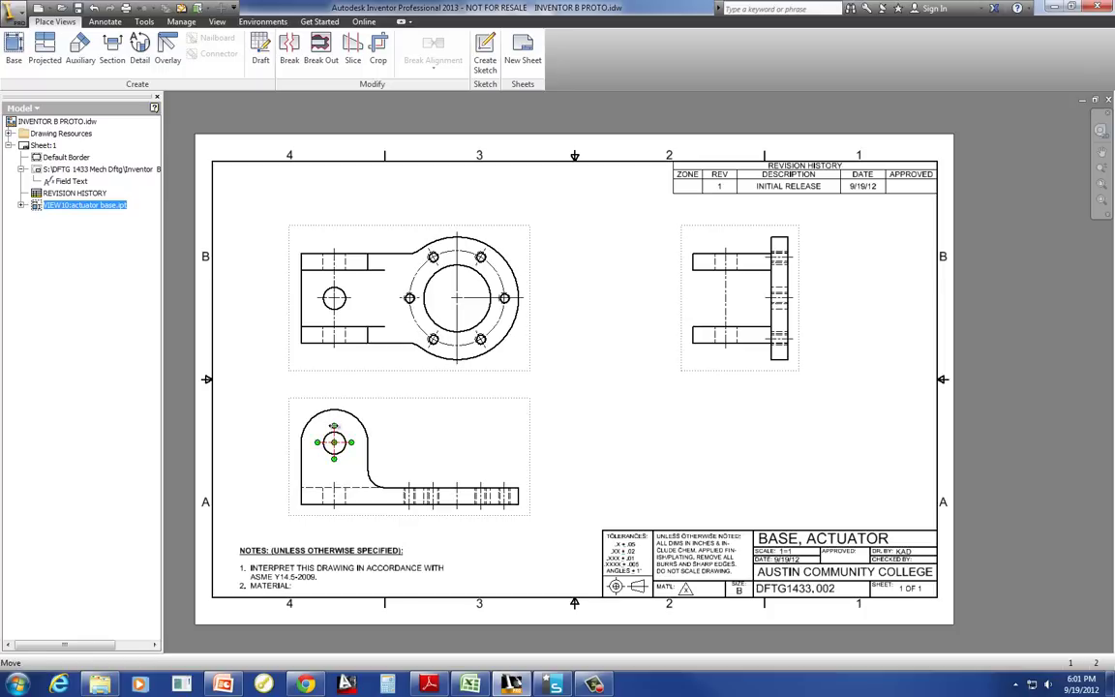
{"action": "key", "text": "Escape"}
{"action": "left_click", "coordinate": [101, 29]}
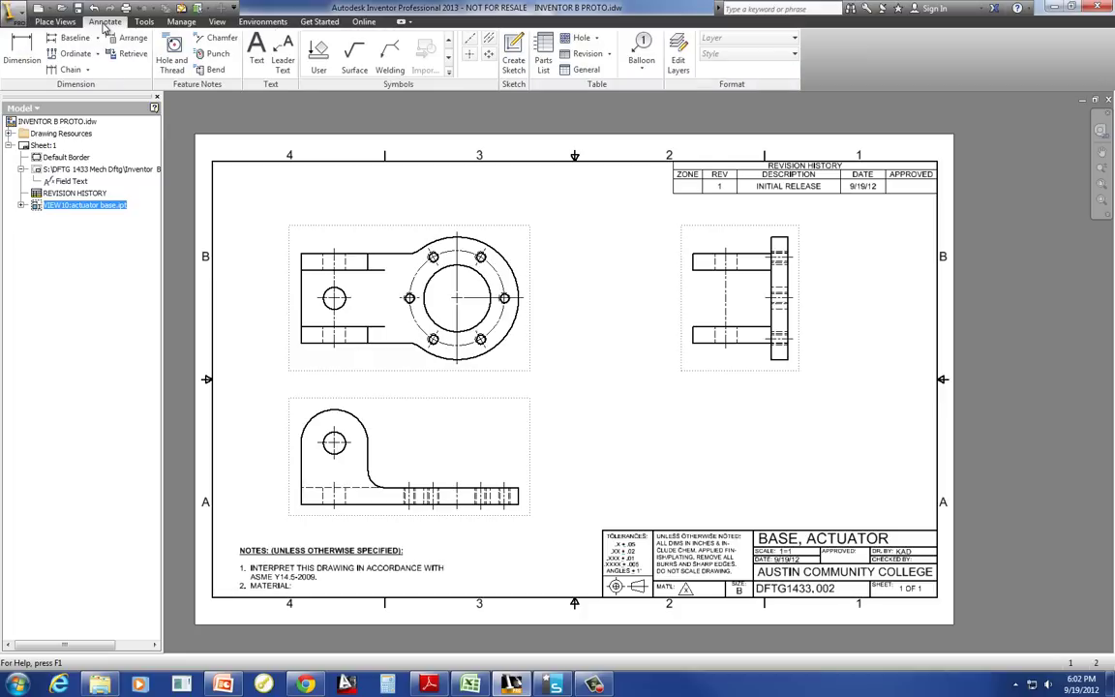
{"action": "left_click", "coordinate": [469, 56]}
{"action": "left_click", "coordinate": [346, 418]}
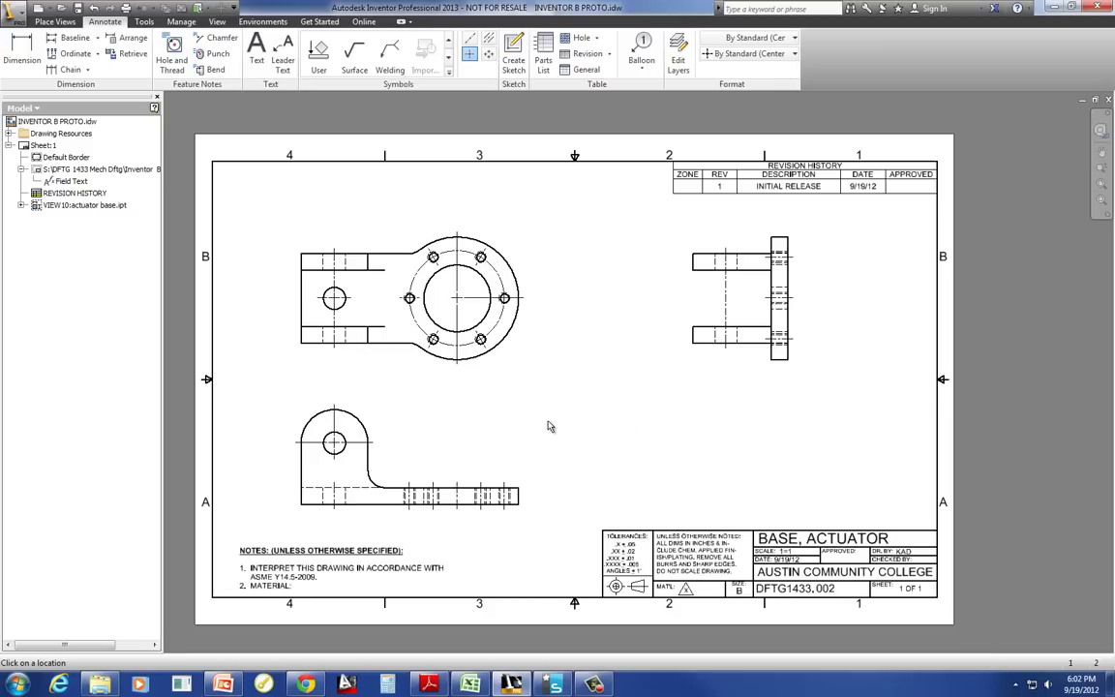
{"action": "key", "text": "Escape"}
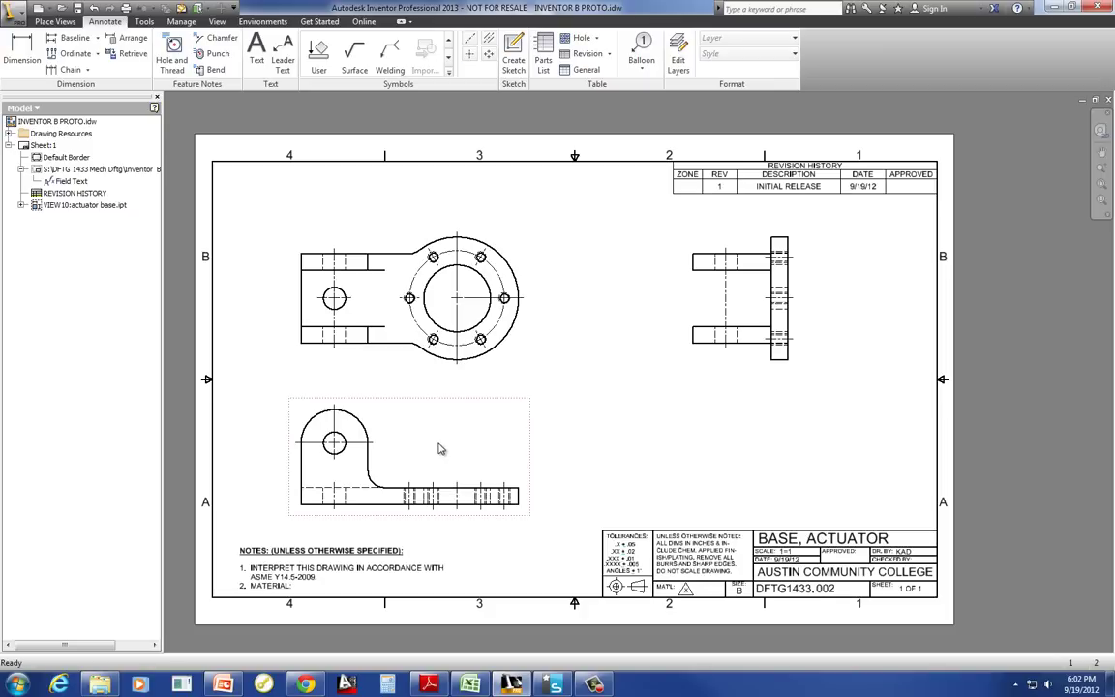
Retrieve the R.38, .38 and Ø.50 model dimensions onto the lower view
{"action": "right_click", "coordinate": [441, 450]}
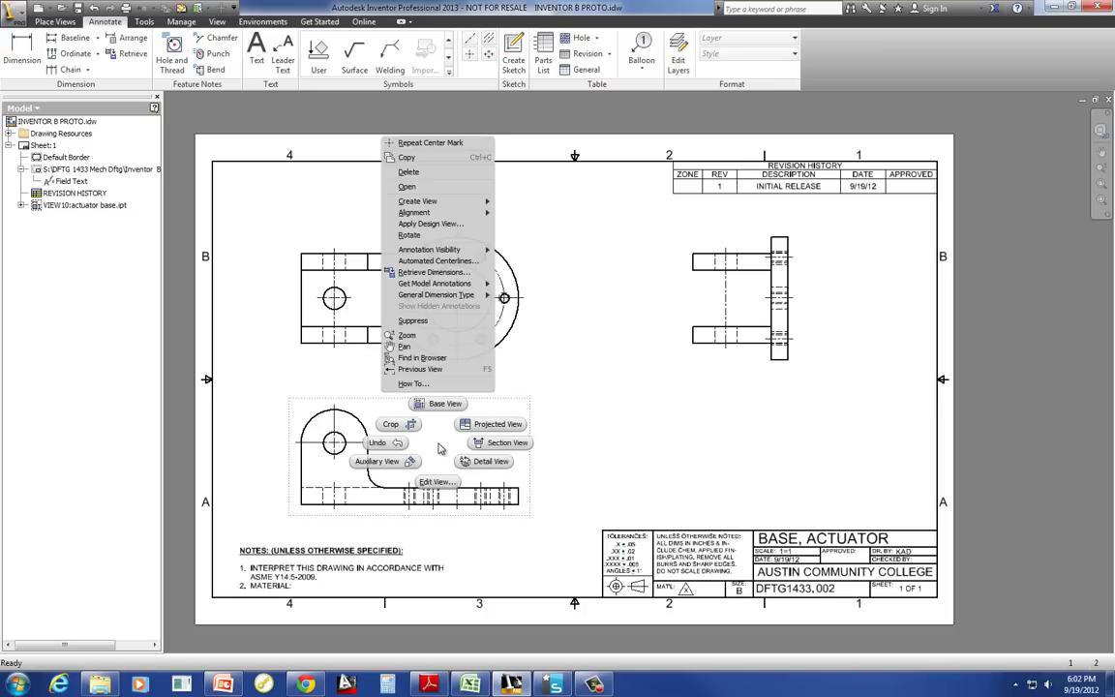
{"action": "left_click", "coordinate": [435, 273]}
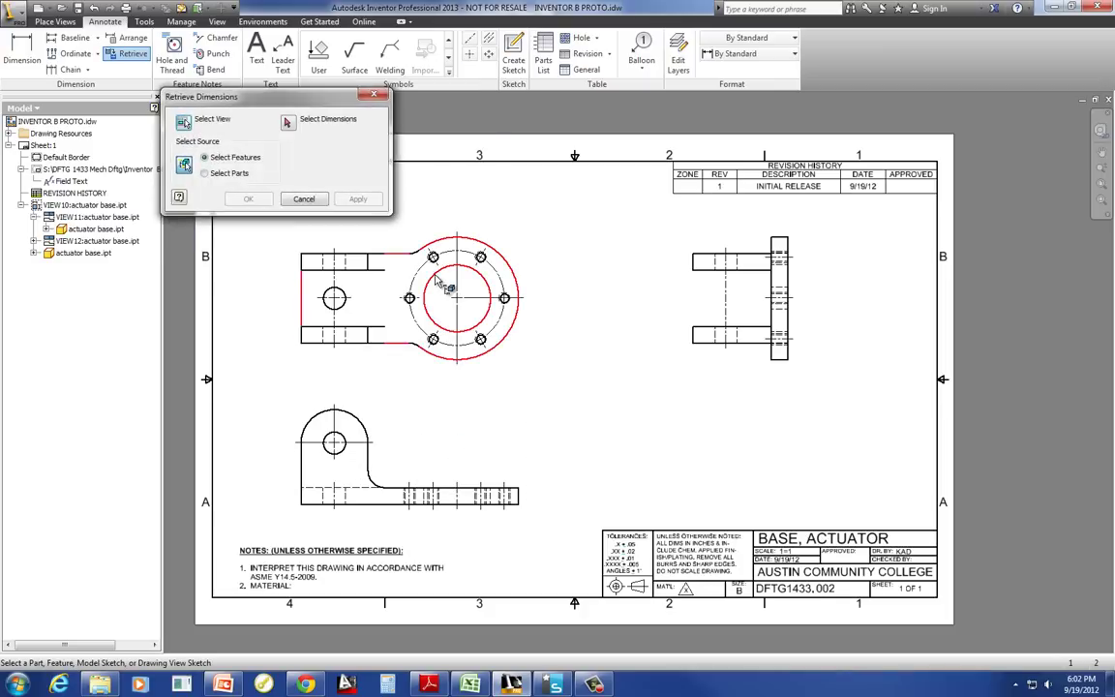
{"action": "left_click", "coordinate": [288, 123]}
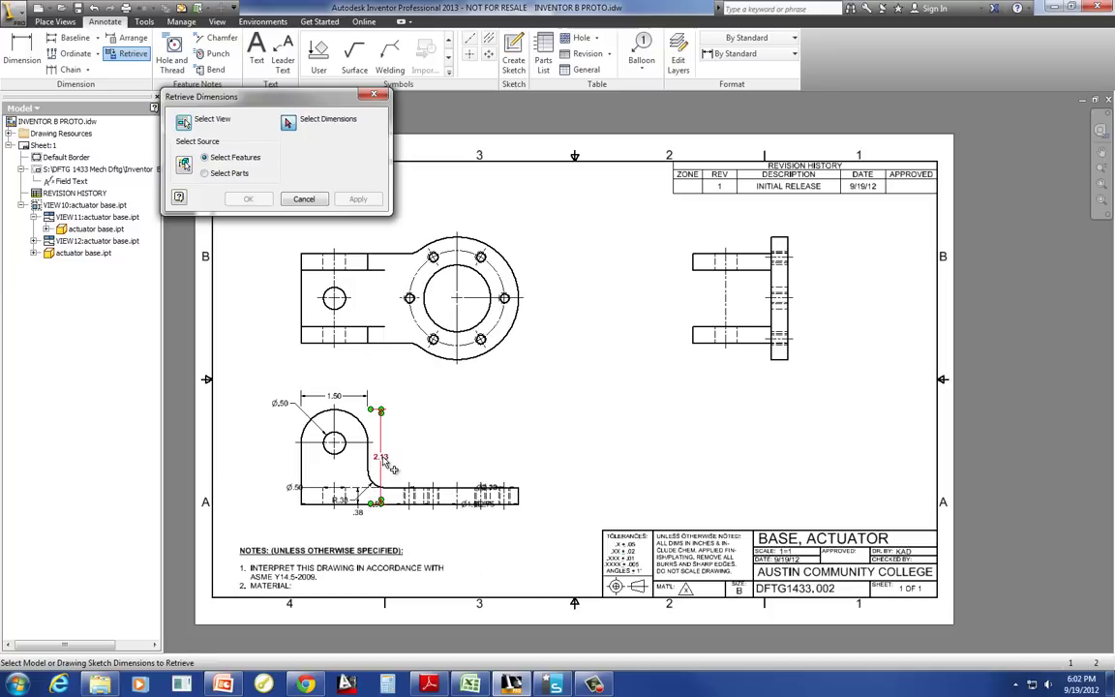
{"action": "scroll", "coordinate": [288, 486], "scroll_direction": "down", "scroll_amount": 3}
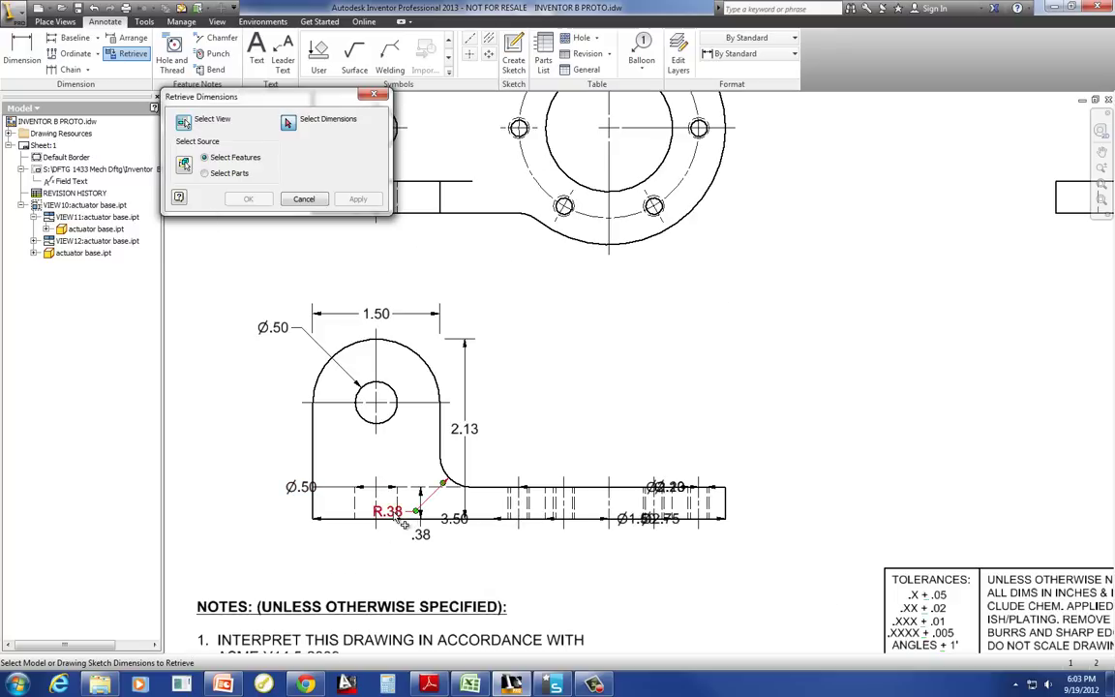
{"action": "scroll", "coordinate": [445, 465], "scroll_direction": "up", "scroll_amount": 3}
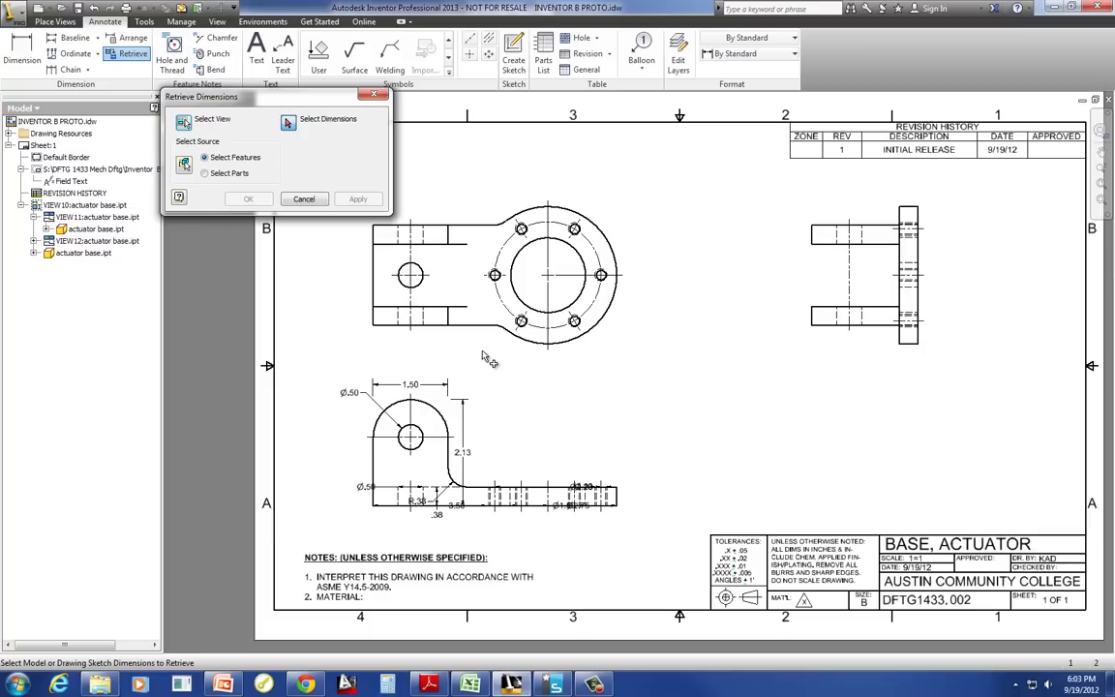
{"action": "left_click", "coordinate": [423, 505]}
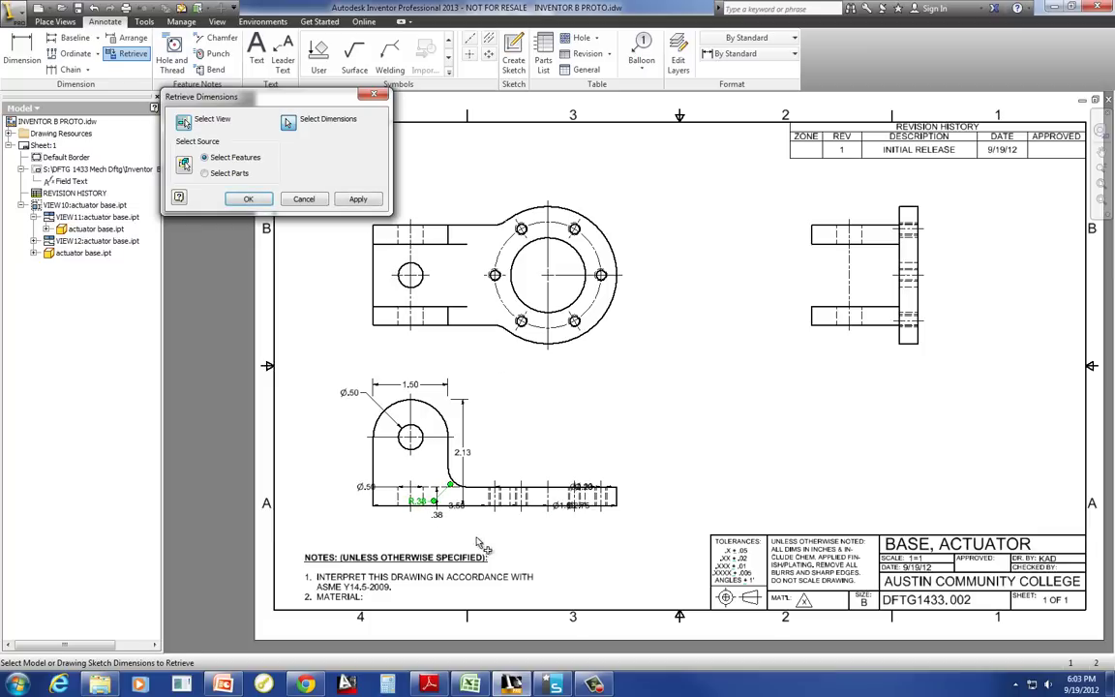
{"action": "scroll", "coordinate": [472, 548], "scroll_direction": "down", "scroll_amount": 3}
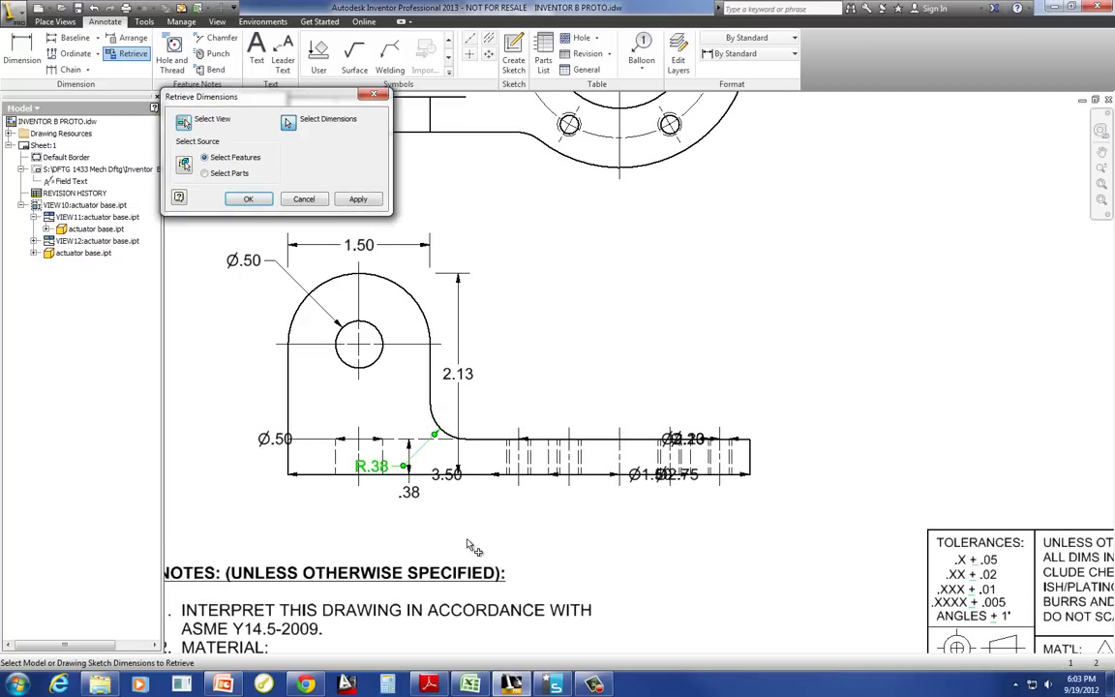
{"action": "left_click", "coordinate": [414, 498]}
{"action": "scroll", "coordinate": [542, 526], "scroll_direction": "up", "scroll_amount": 3}
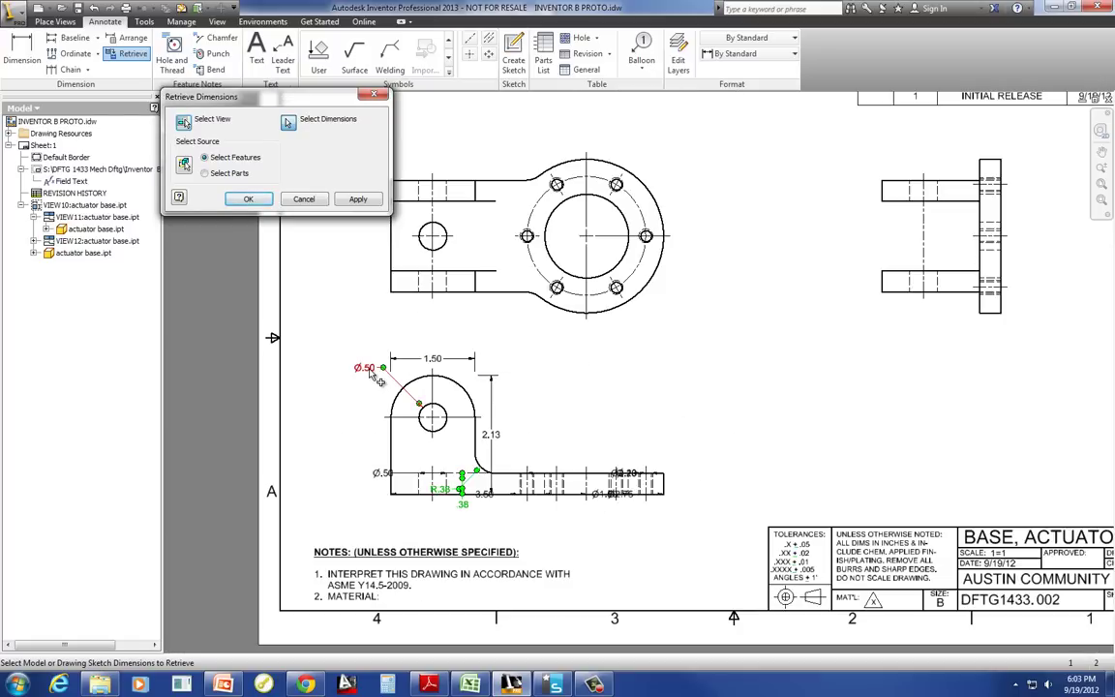
{"action": "left_click", "coordinate": [378, 380]}
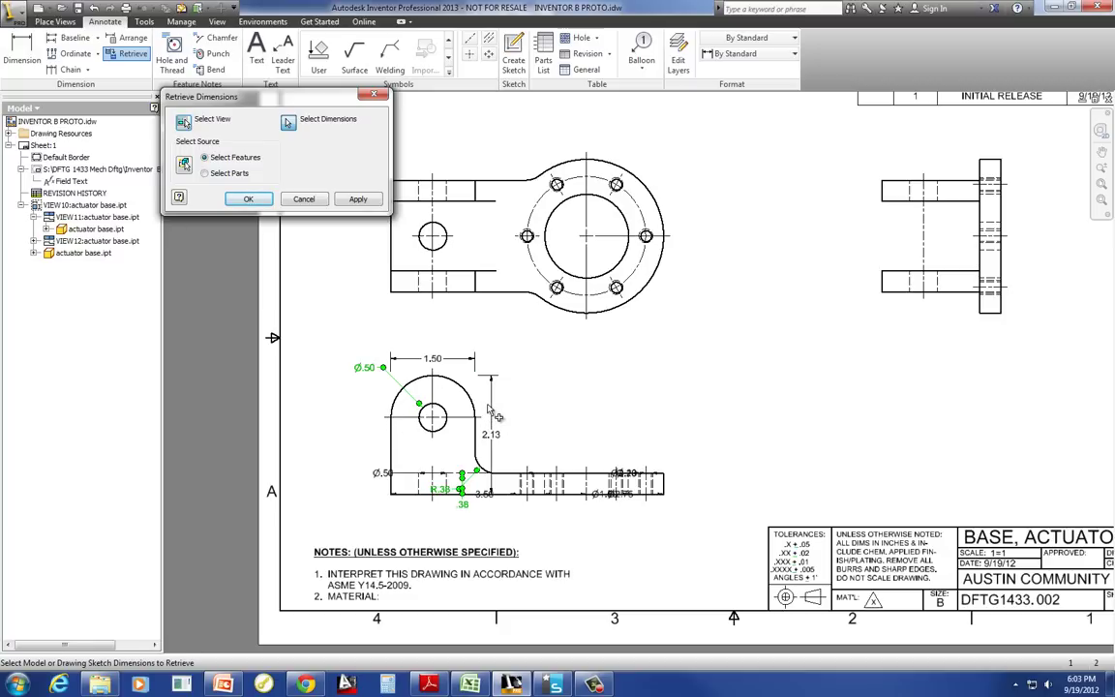
{"action": "left_click", "coordinate": [358, 199]}
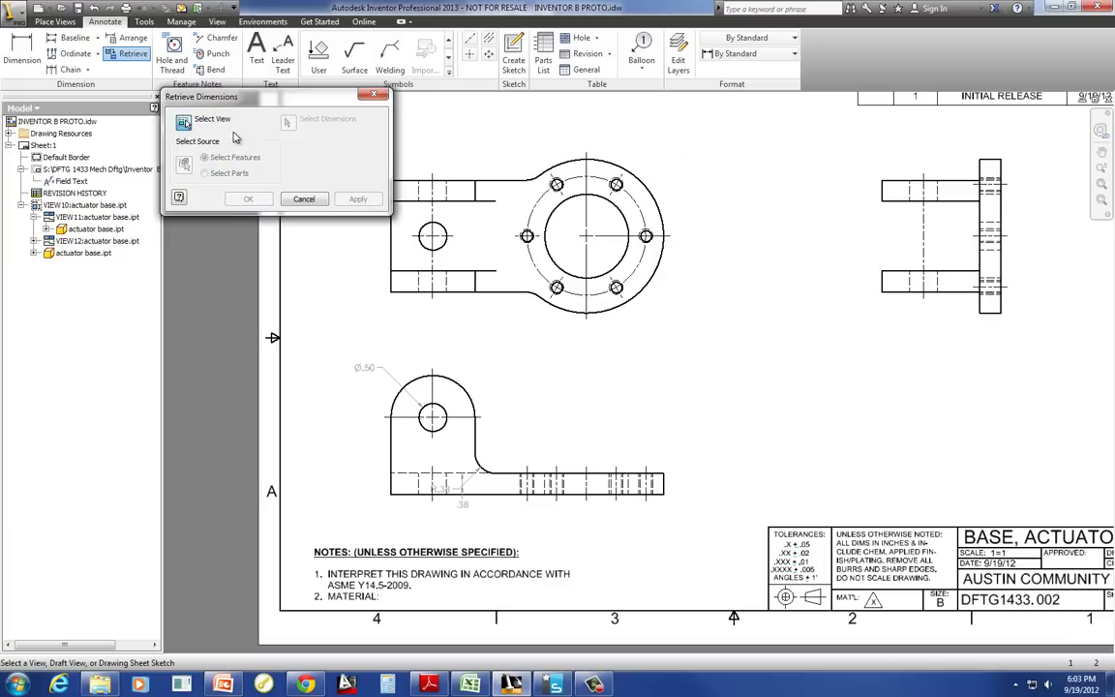
Retrieve .38, Ø.50, Ø2.13, Ø1.50, R.38, 1.00 and 3.50 onto the upper-left view
{"action": "left_click", "coordinate": [447, 179]}
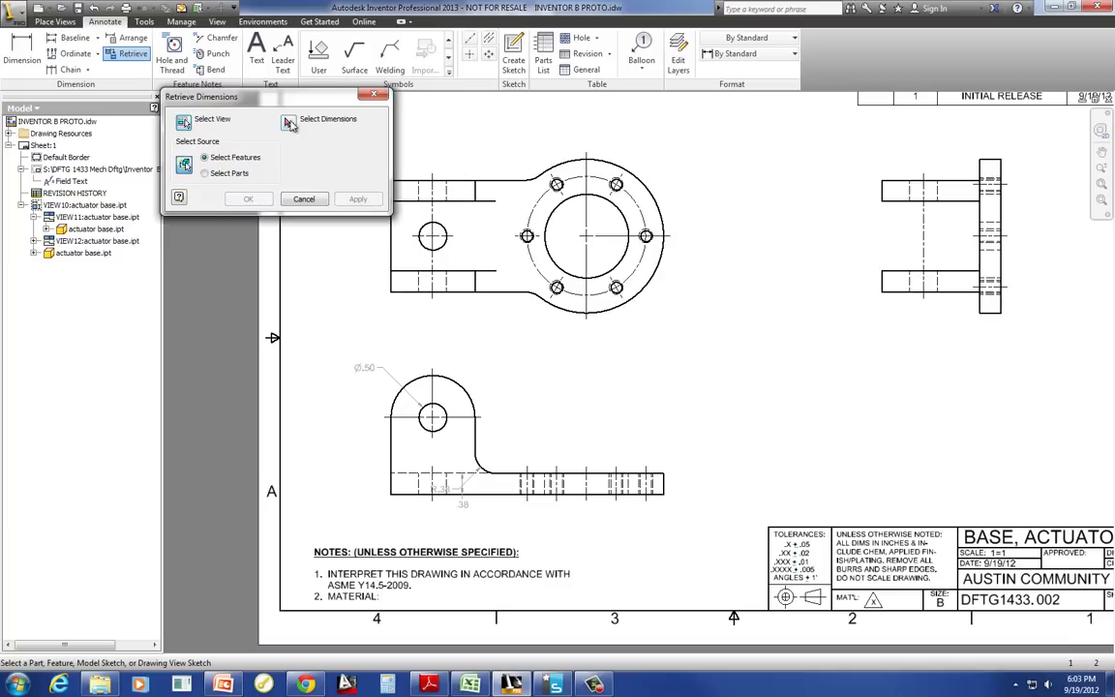
{"action": "left_click", "coordinate": [484, 264]}
{"action": "scroll", "coordinate": [487, 267], "scroll_direction": "down", "scroll_amount": 2}
{"action": "scroll", "coordinate": [492, 329], "scroll_direction": "up", "scroll_amount": 3}
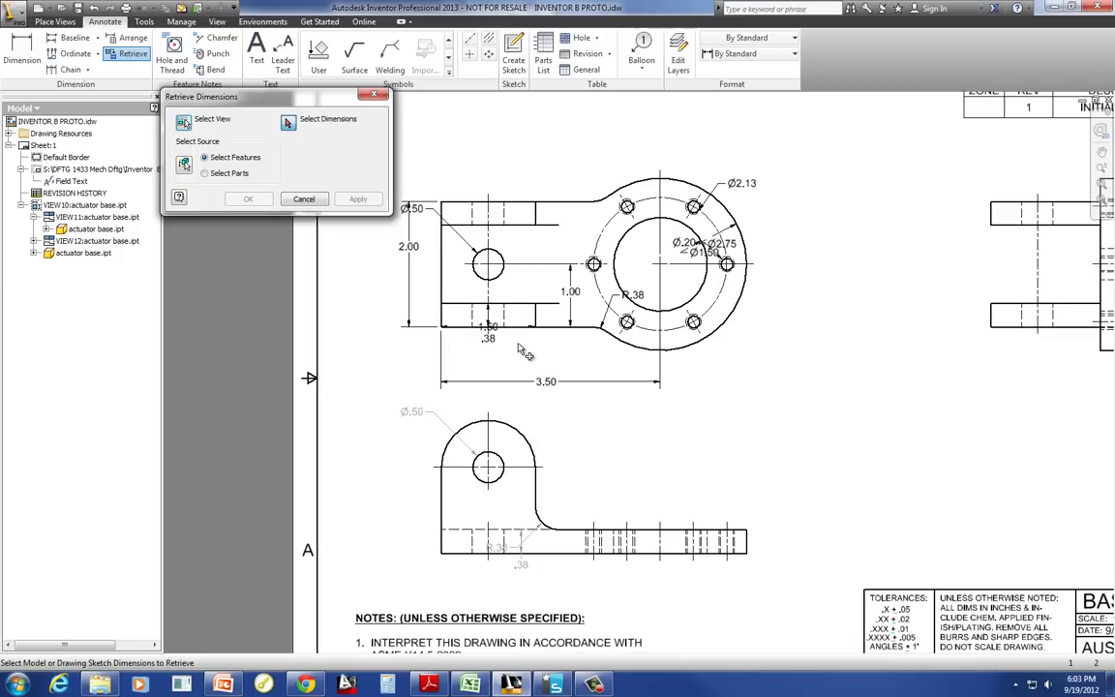
{"action": "left_click", "coordinate": [493, 346]}
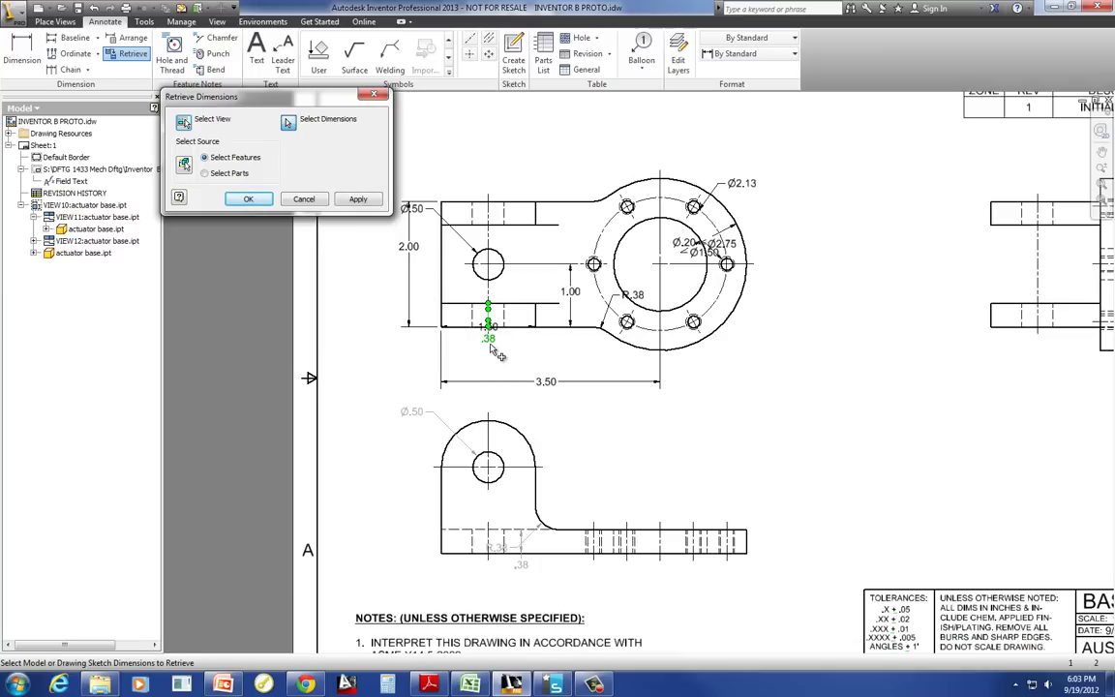
{"action": "scroll", "coordinate": [497, 356], "scroll_direction": "down", "scroll_amount": 2}
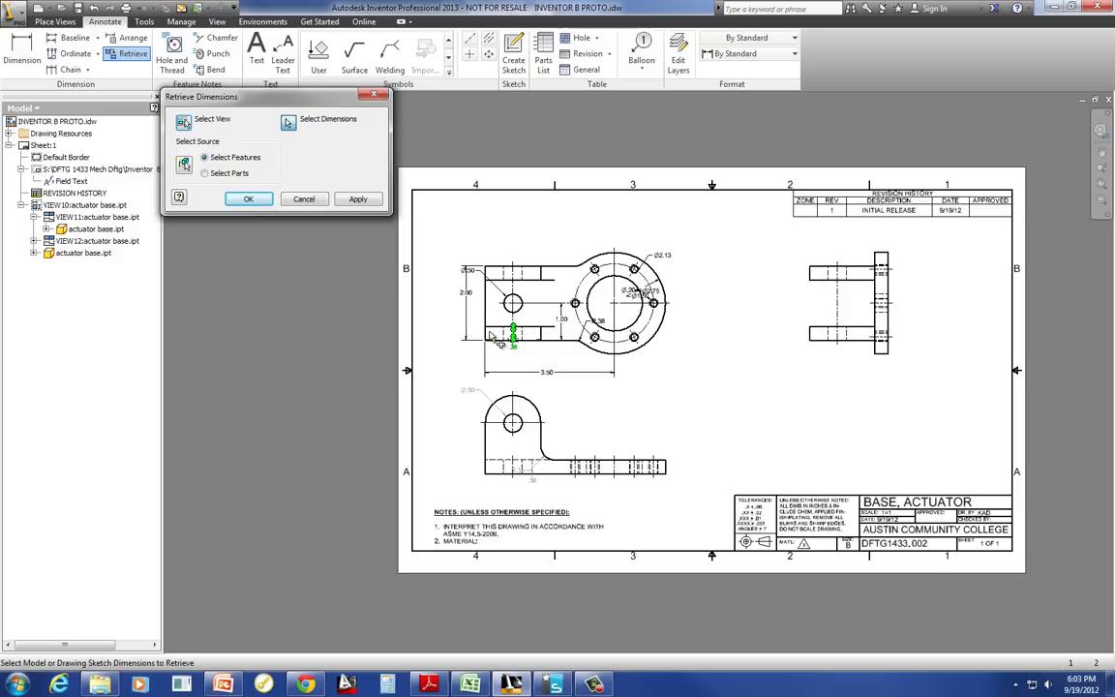
{"action": "scroll", "coordinate": [491, 338], "scroll_direction": "up", "scroll_amount": 3}
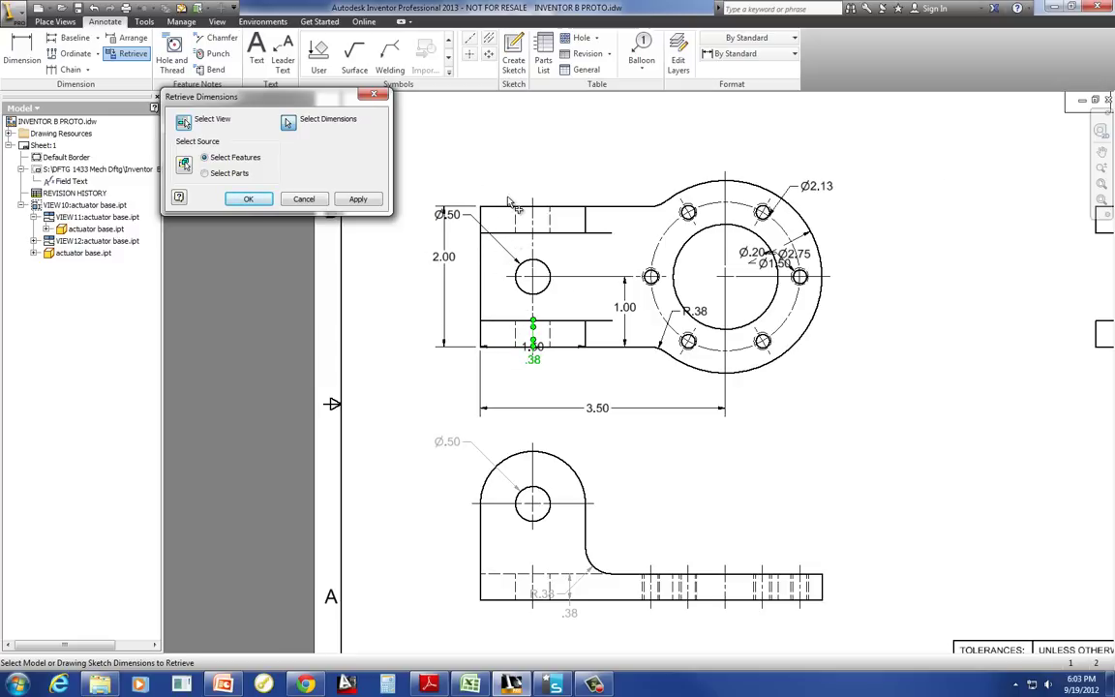
{"action": "left_click", "coordinate": [459, 222]}
{"action": "left_click", "coordinate": [813, 185]}
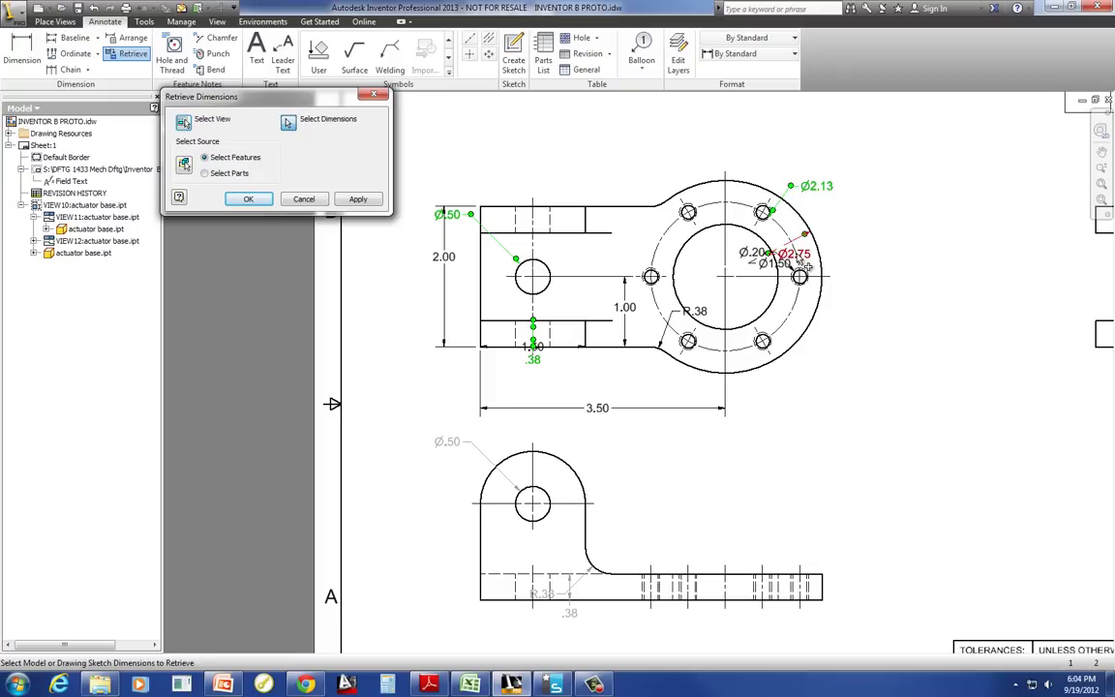
{"action": "scroll", "coordinate": [805, 265], "scroll_direction": "down", "scroll_amount": 5}
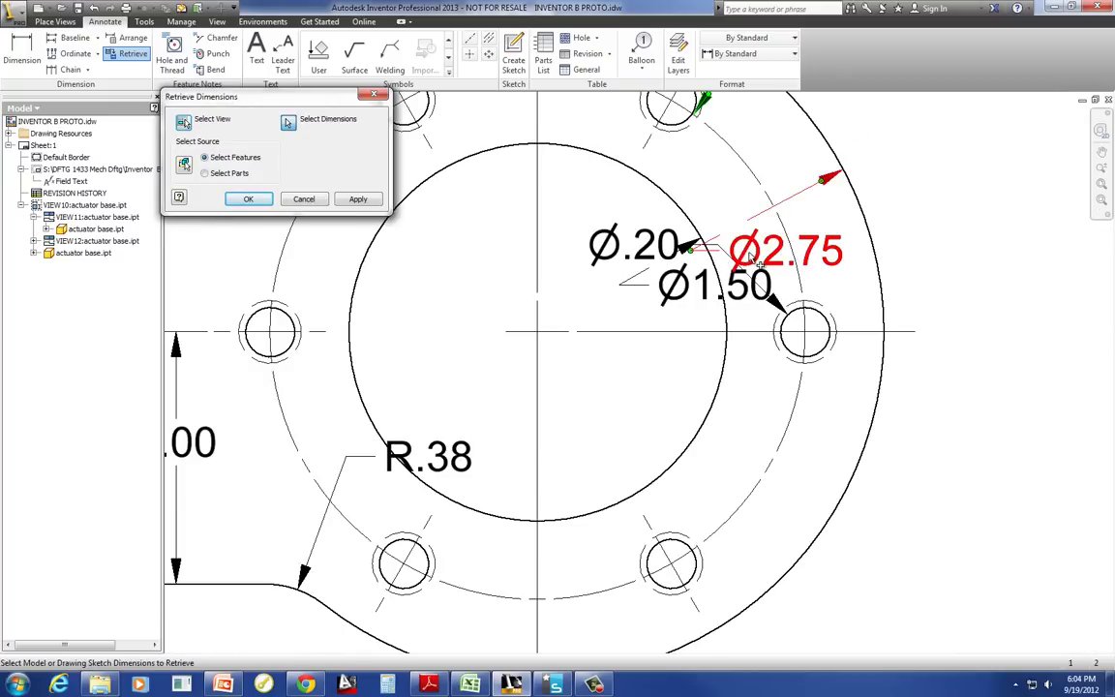
{"action": "left_click", "coordinate": [697, 298]}
{"action": "left_click", "coordinate": [471, 461]}
{"action": "scroll", "coordinate": [578, 412], "scroll_direction": "down", "scroll_amount": 5}
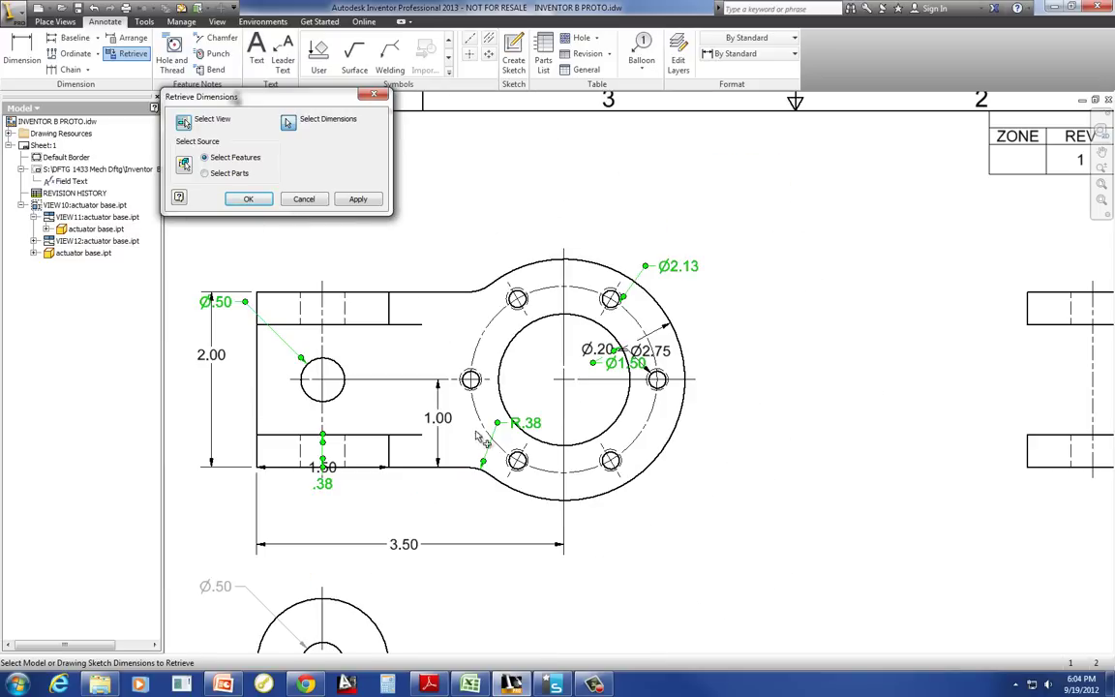
{"action": "left_click", "coordinate": [431, 414]}
{"action": "left_click", "coordinate": [416, 550]}
{"action": "left_click", "coordinate": [357, 199]}
Close the Retrieve Dimensions dialog
{"action": "scroll", "coordinate": [411, 422], "scroll_direction": "down", "scroll_amount": 5}
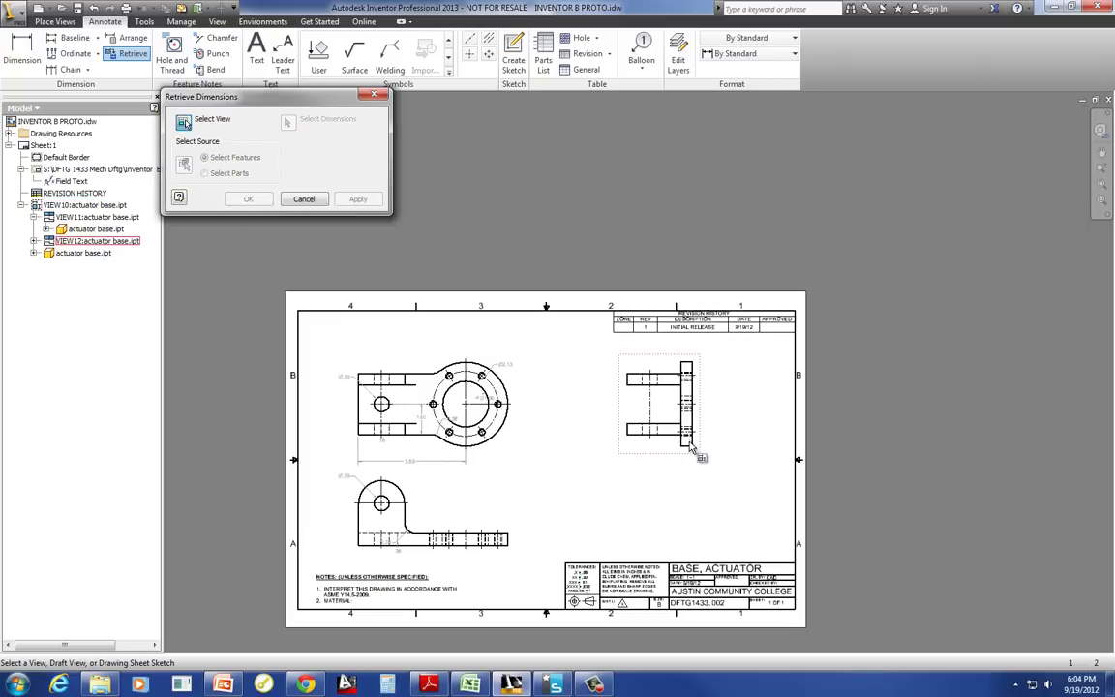
{"action": "scroll", "coordinate": [685, 451], "scroll_direction": "up", "scroll_amount": 3}
{"action": "scroll", "coordinate": [685, 451], "scroll_direction": "down", "scroll_amount": 3}
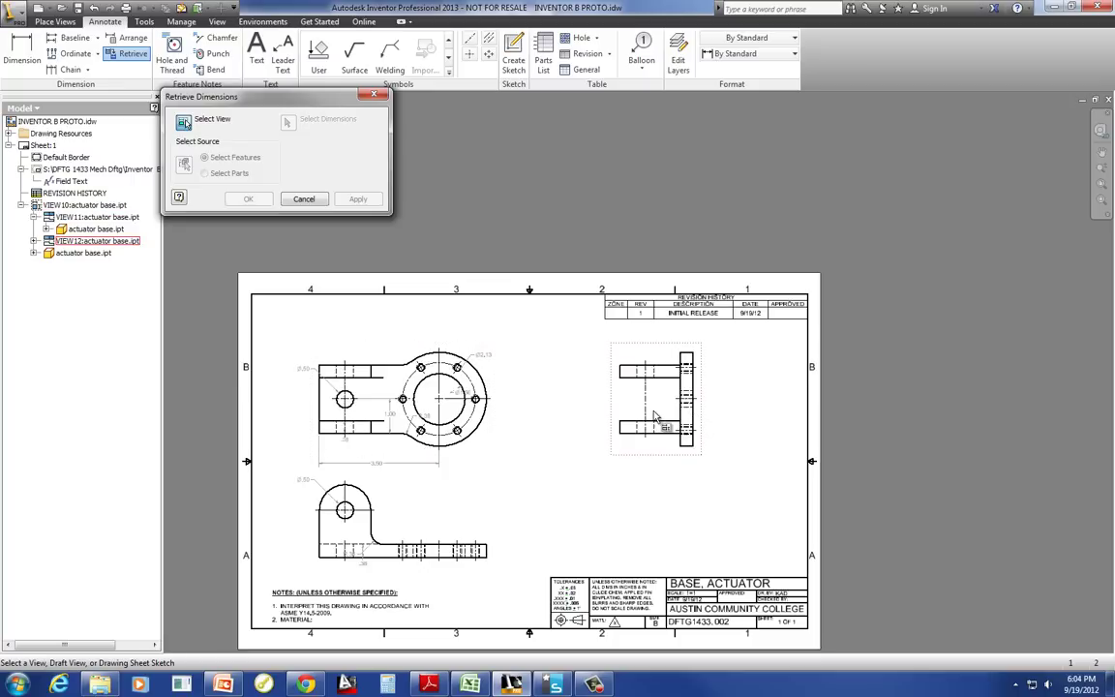
{"action": "left_click", "coordinate": [305, 199]}
{"action": "scroll", "coordinate": [377, 569], "scroll_direction": "up", "scroll_amount": 3}
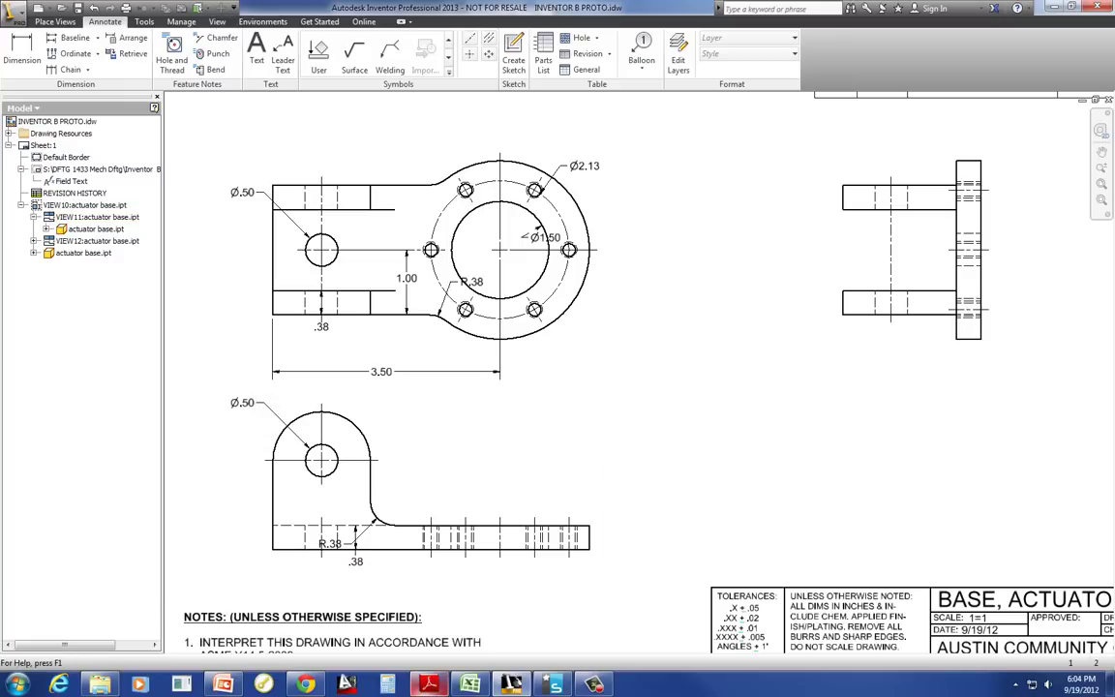
{"action": "key", "text": "alt+Tab"}
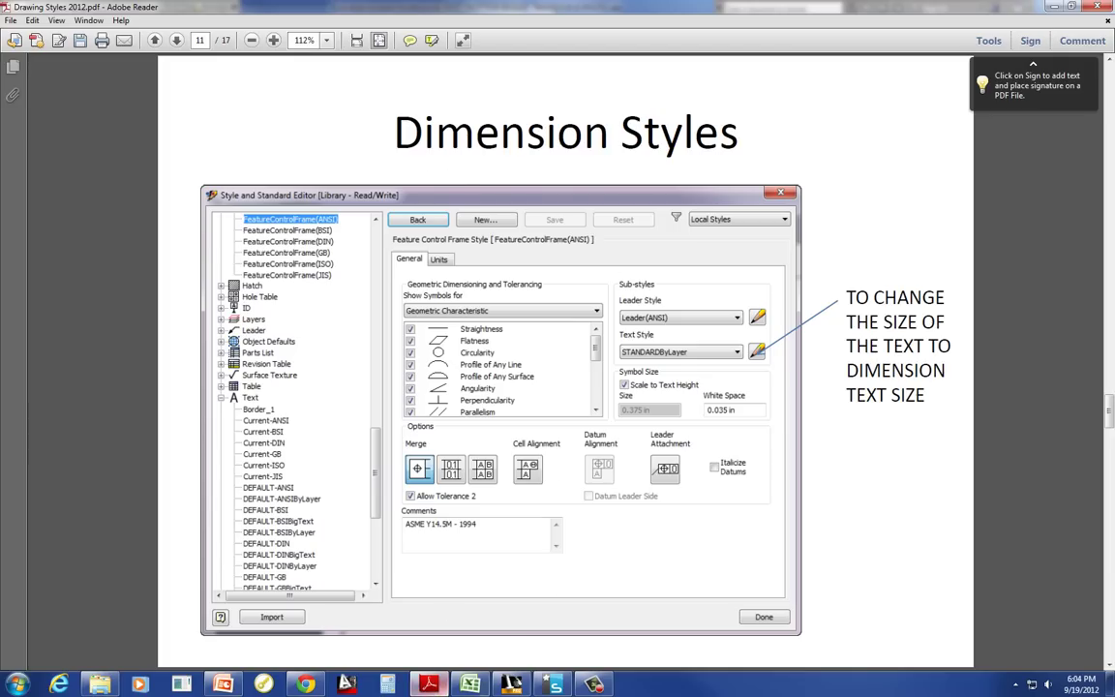
{"action": "key", "text": "alt+Tab"}
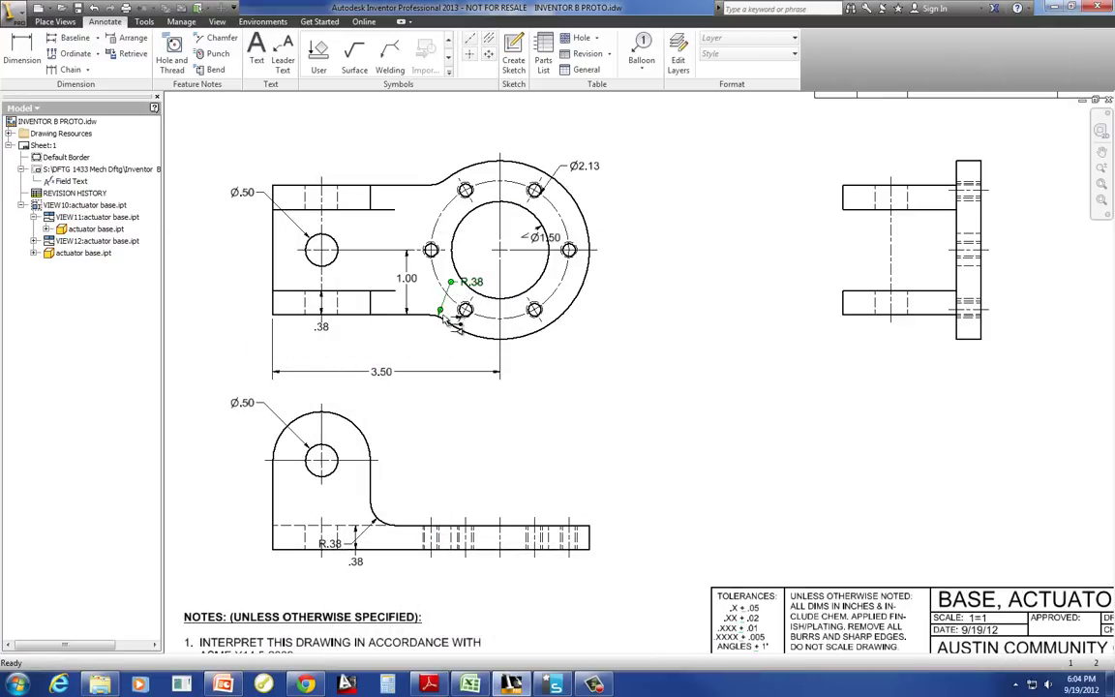
Move R.38 below the part and the 1.00 dimension off its left side, trimming extension lines
{"action": "left_click_drag", "start_coordinate": [447, 322], "coordinate": [434, 353]}
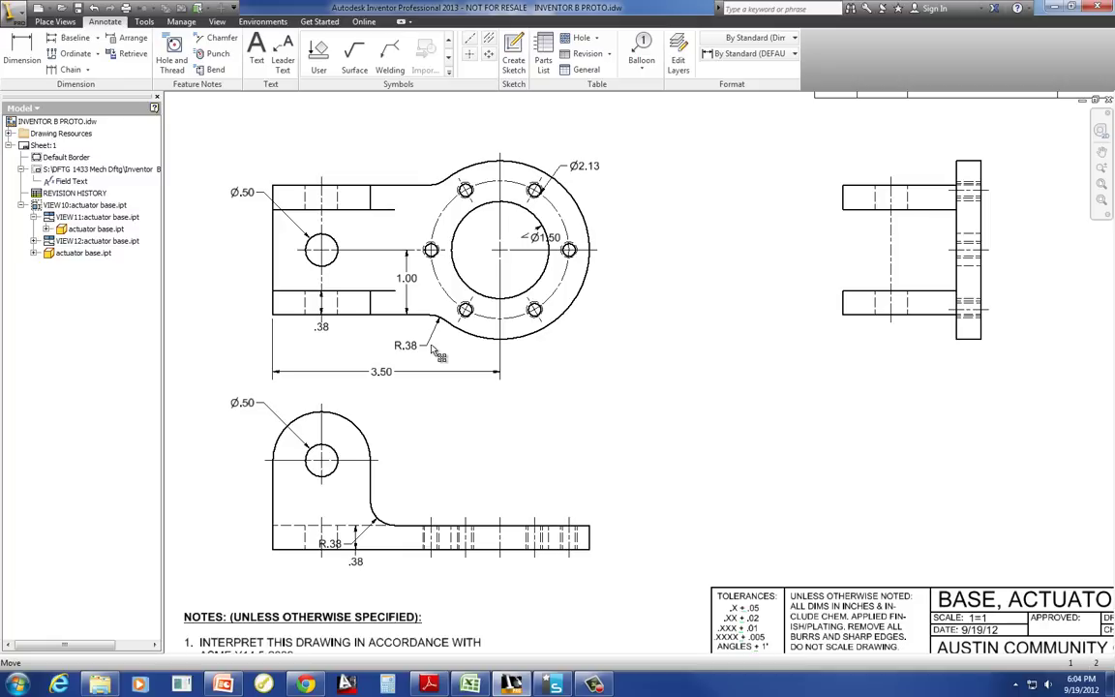
{"action": "left_click", "coordinate": [424, 341]}
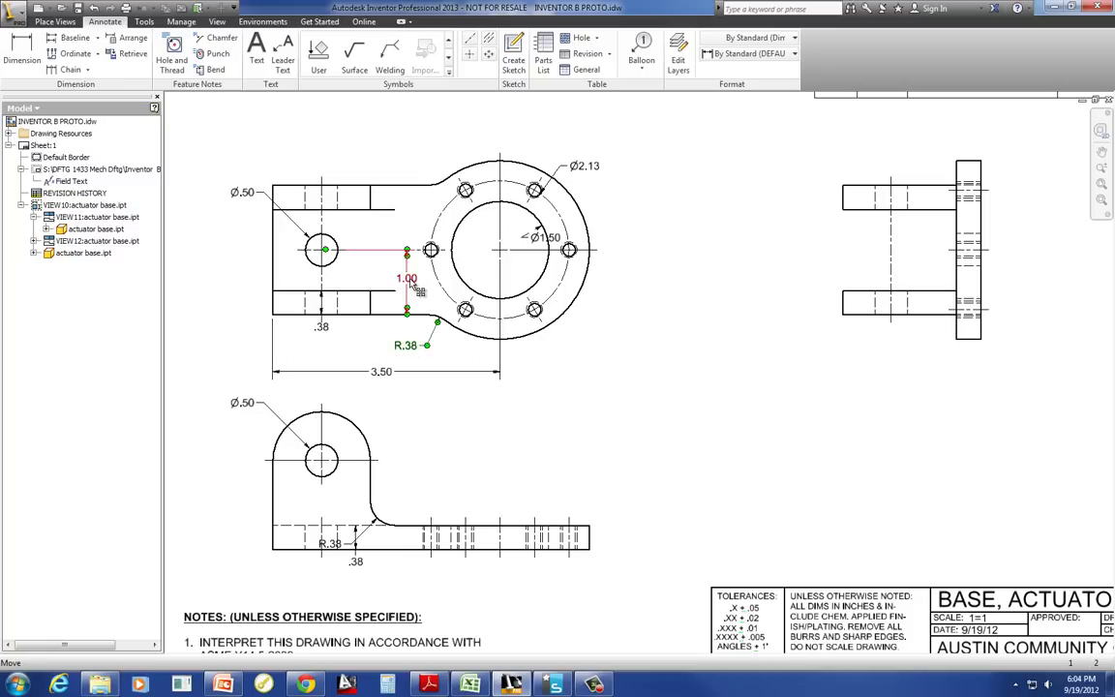
{"action": "left_click_drag", "start_coordinate": [414, 286], "coordinate": [249, 283]}
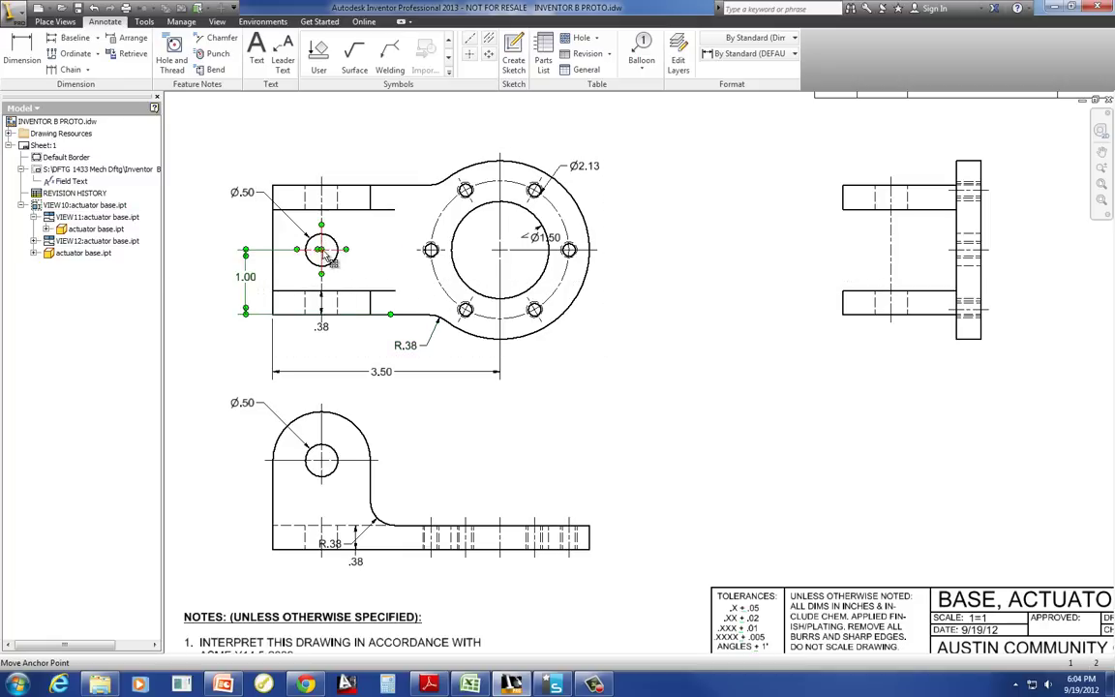
{"action": "left_click_drag", "start_coordinate": [320, 249], "coordinate": [293, 250]}
{"action": "scroll", "coordinate": [276, 283], "scroll_direction": "up", "scroll_amount": 5}
{"action": "scroll", "coordinate": [373, 248], "scroll_direction": "down", "scroll_amount": 3}
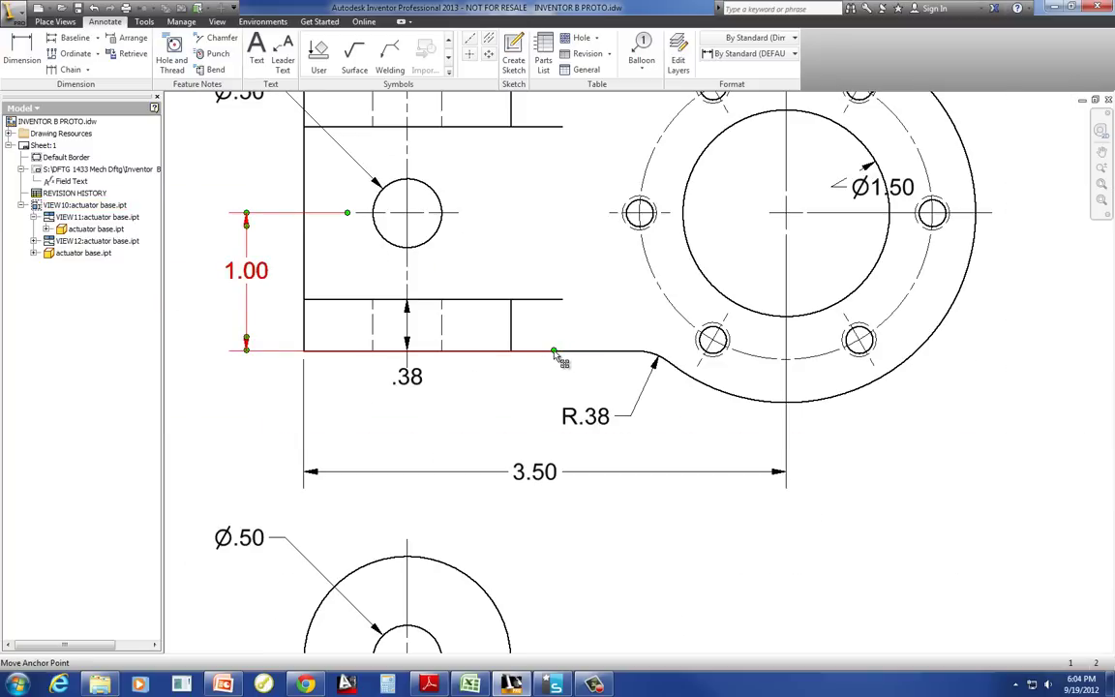
{"action": "left_click_drag", "start_coordinate": [539, 357], "coordinate": [295, 350]}
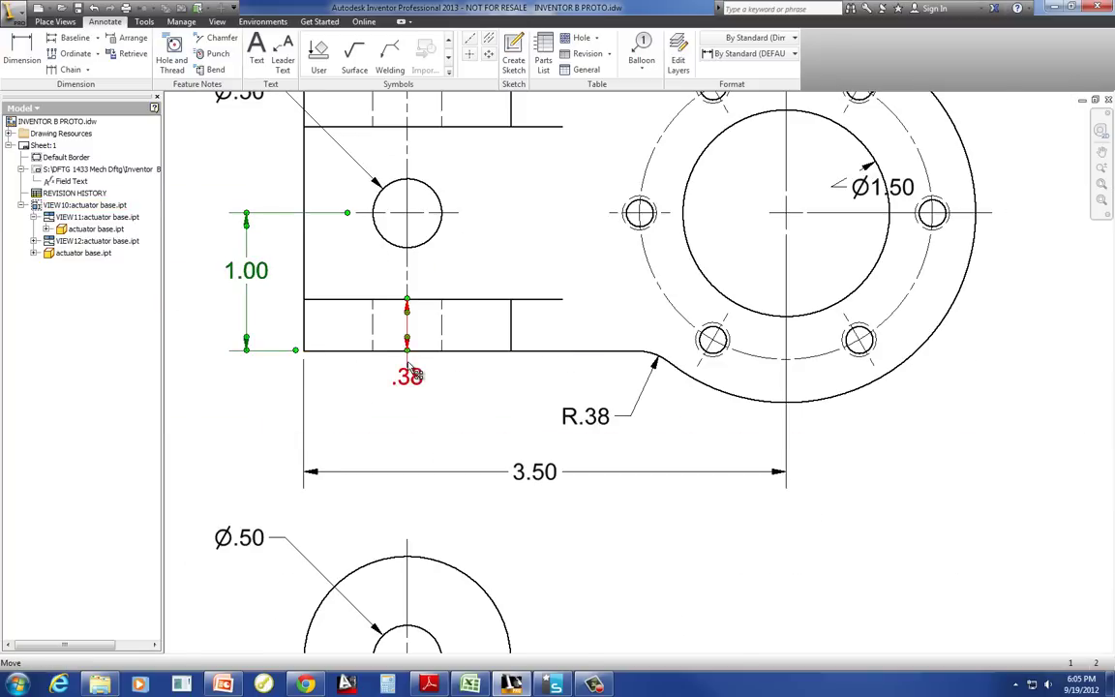
Drag the Ø1.50 label outside the large circle
{"action": "scroll", "coordinate": [411, 374], "scroll_direction": "down", "scroll_amount": 3}
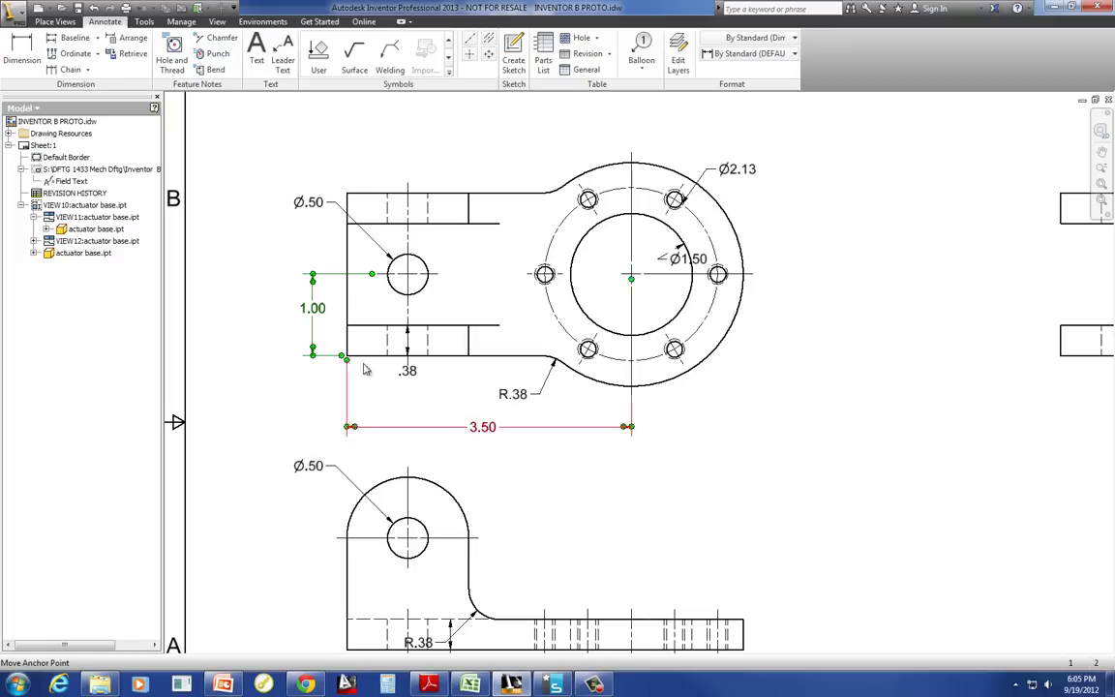
{"action": "left_click", "coordinate": [630, 426]}
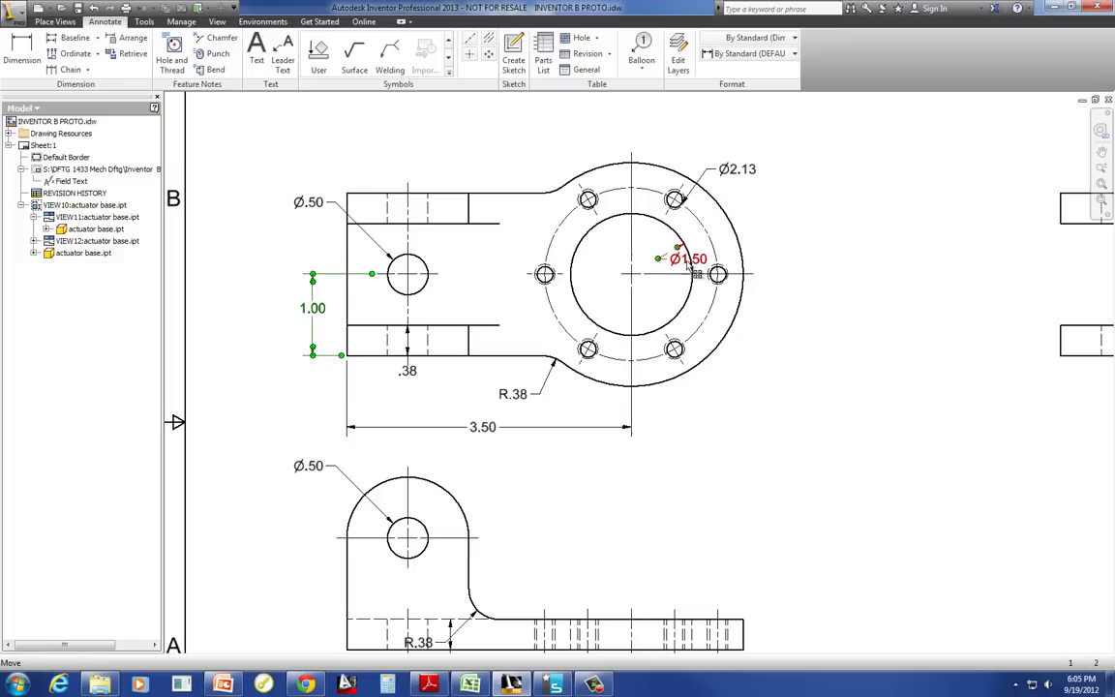
{"action": "left_click_drag", "start_coordinate": [686, 270], "coordinate": [794, 215]}
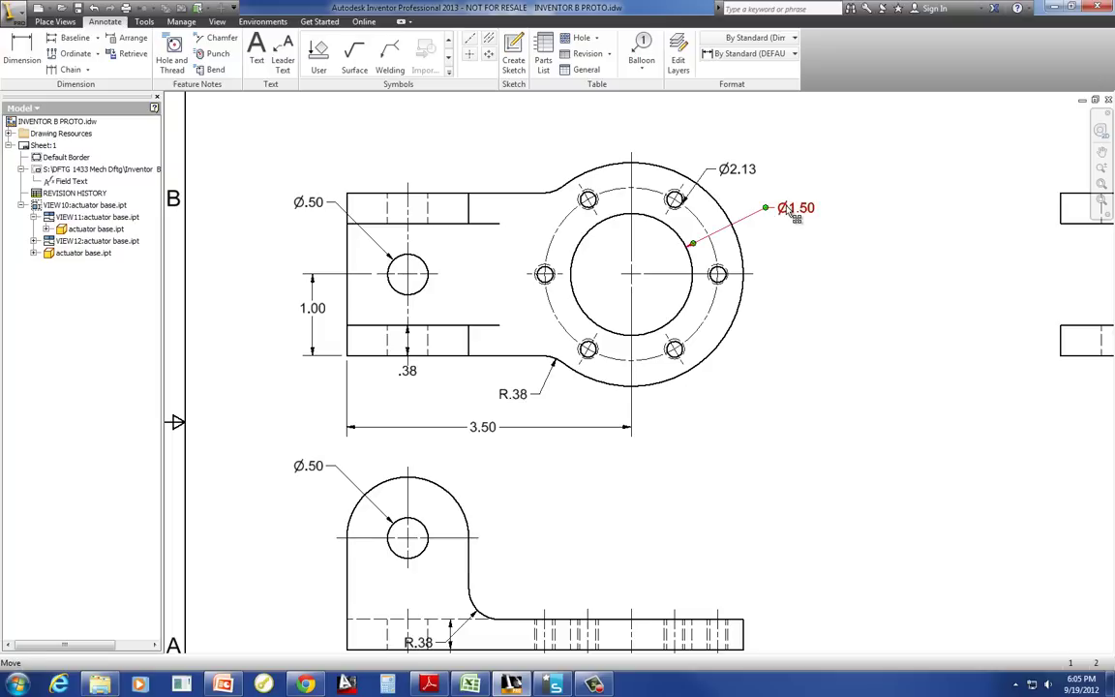
Turn off Single Dimension Line for Ø1.50 so it spans the full circle
{"action": "right_click", "coordinate": [795, 217]}
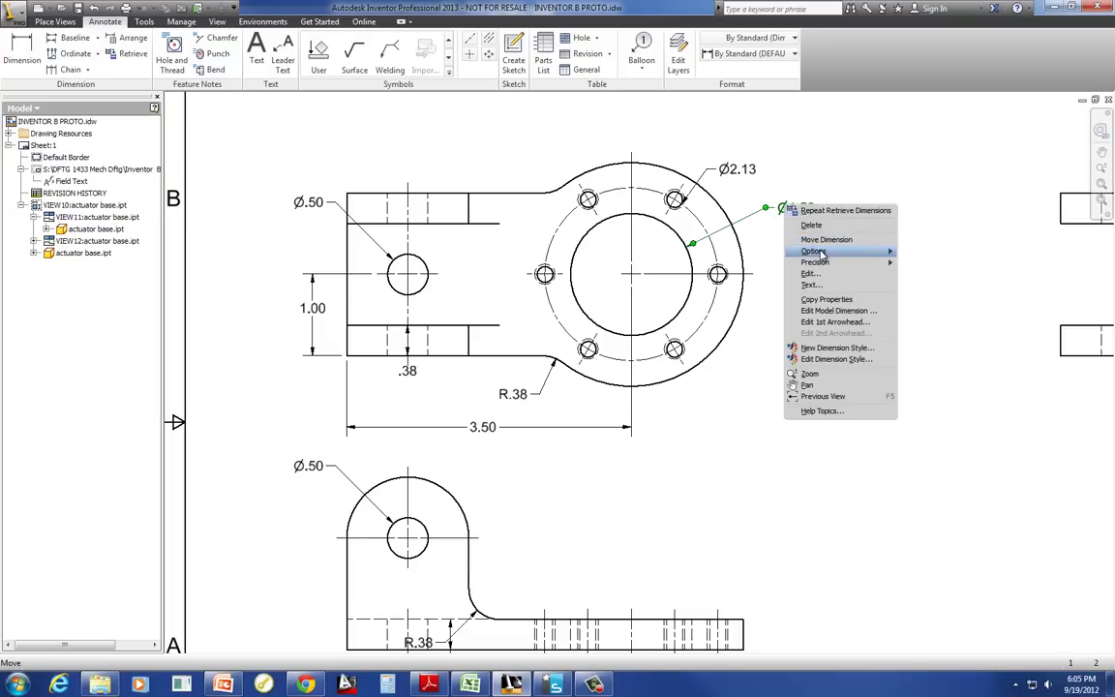
{"action": "mouse_move", "coordinate": [821, 253]}
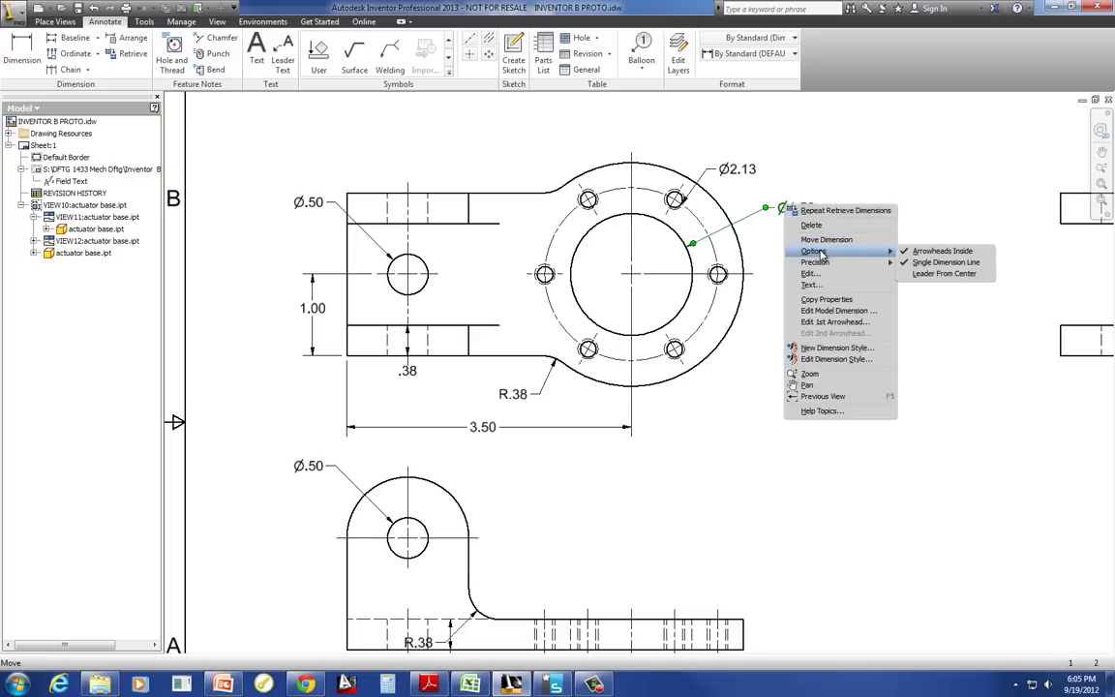
{"action": "left_click", "coordinate": [910, 262]}
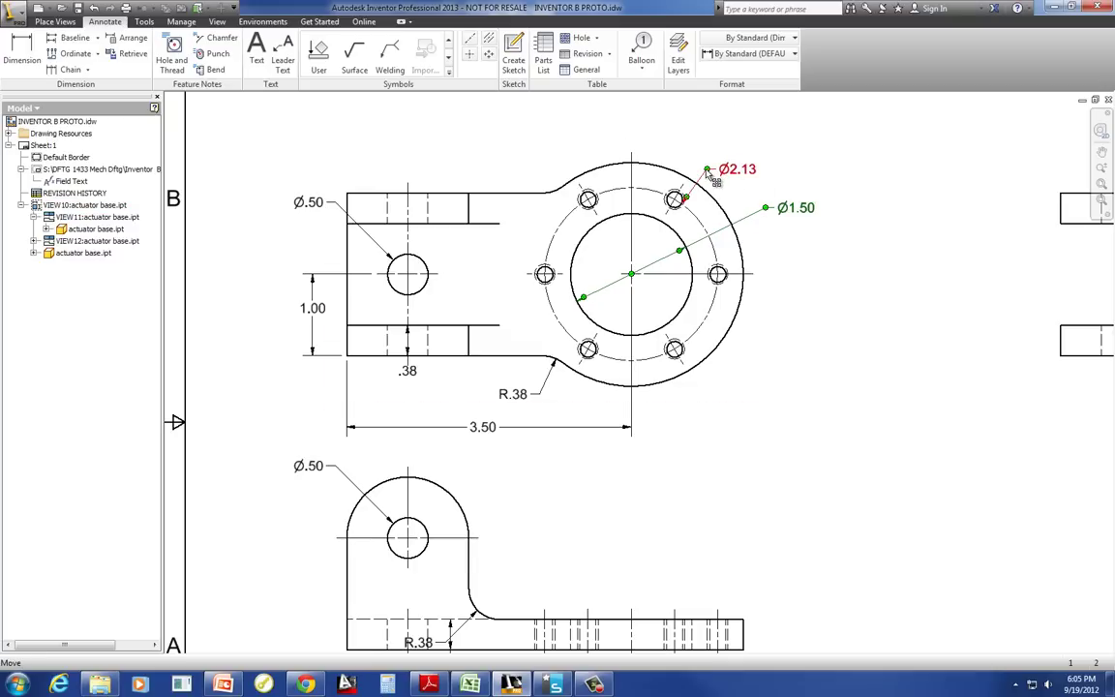
{"action": "key", "text": "Escape"}
Move Ø2.13 to the lower right and turn off its Single Dimension Line
{"action": "left_click_drag", "start_coordinate": [737, 175], "coordinate": [779, 366]}
{"action": "right_click", "coordinate": [780, 362]}
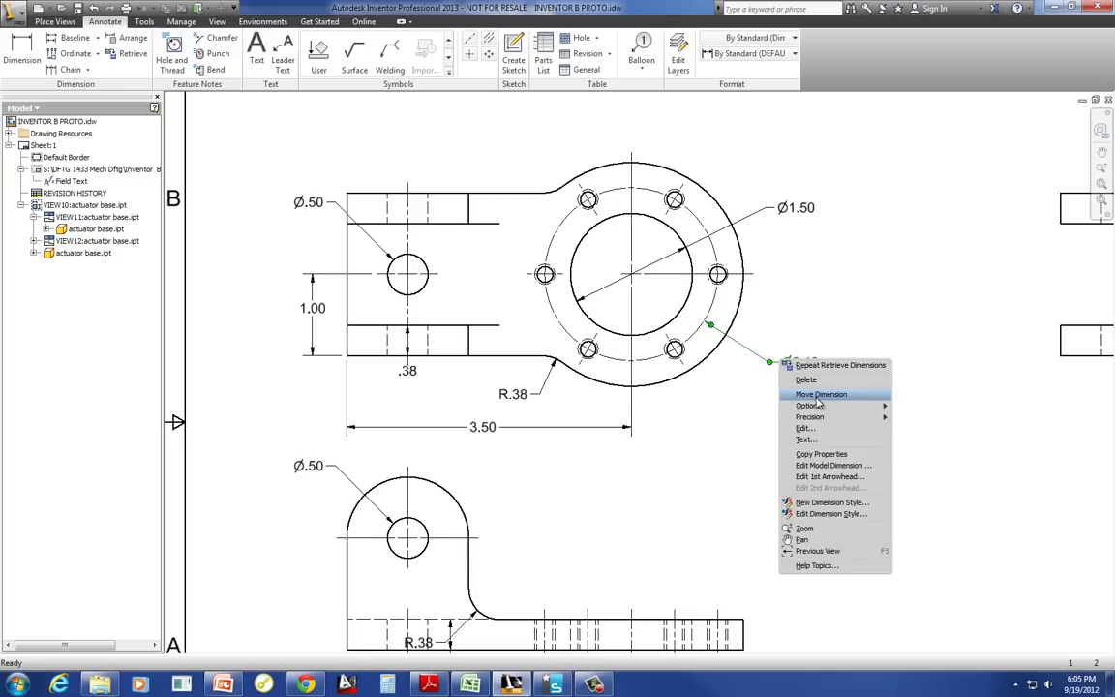
{"action": "mouse_move", "coordinate": [832, 406]}
{"action": "left_click", "coordinate": [939, 417]}
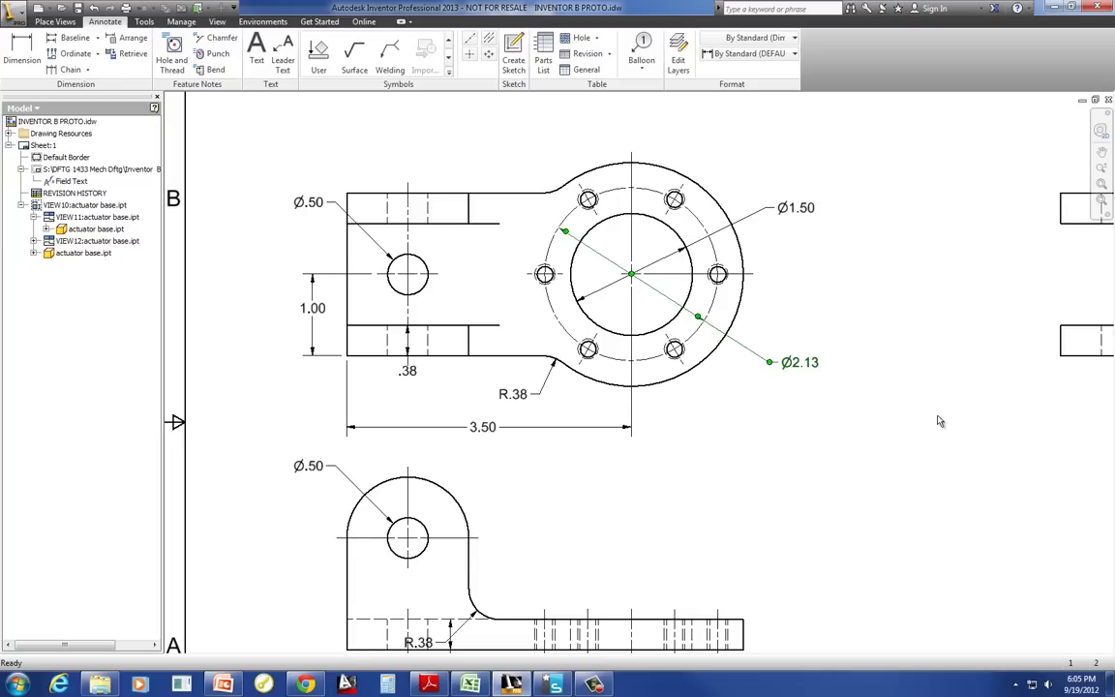
{"action": "left_click", "coordinate": [930, 249]}
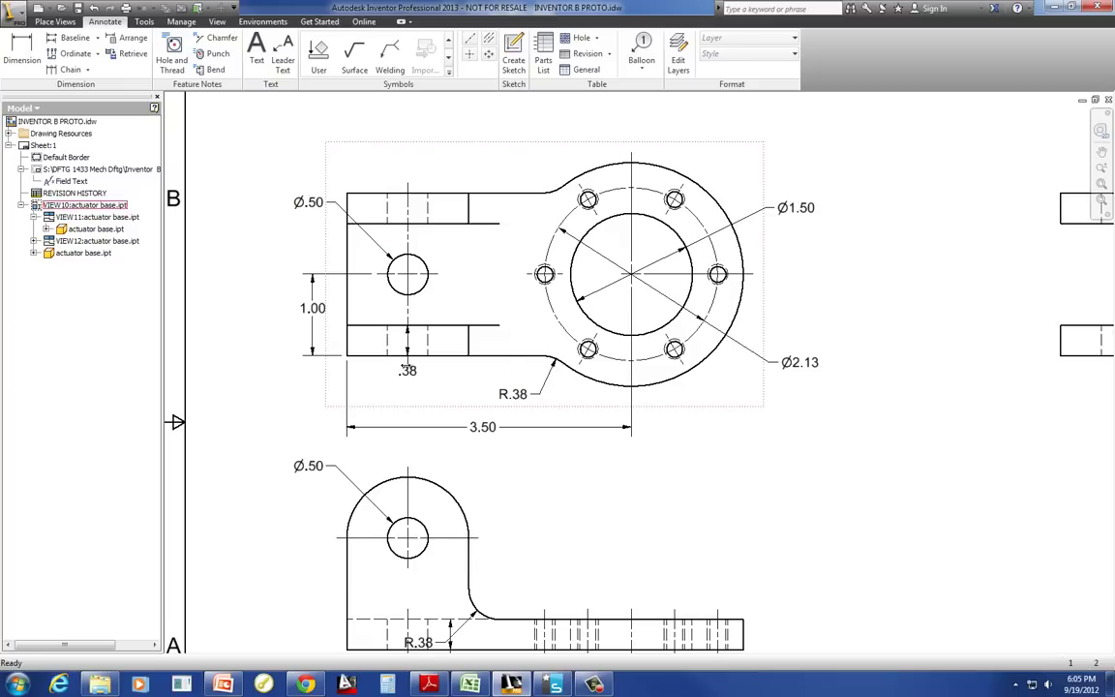
Move the side view's .38 dimension left and reattach it to the lower arm's left corner
{"action": "left_click", "coordinate": [413, 382]}
{"action": "scroll", "coordinate": [413, 383], "scroll_direction": "down", "scroll_amount": 3}
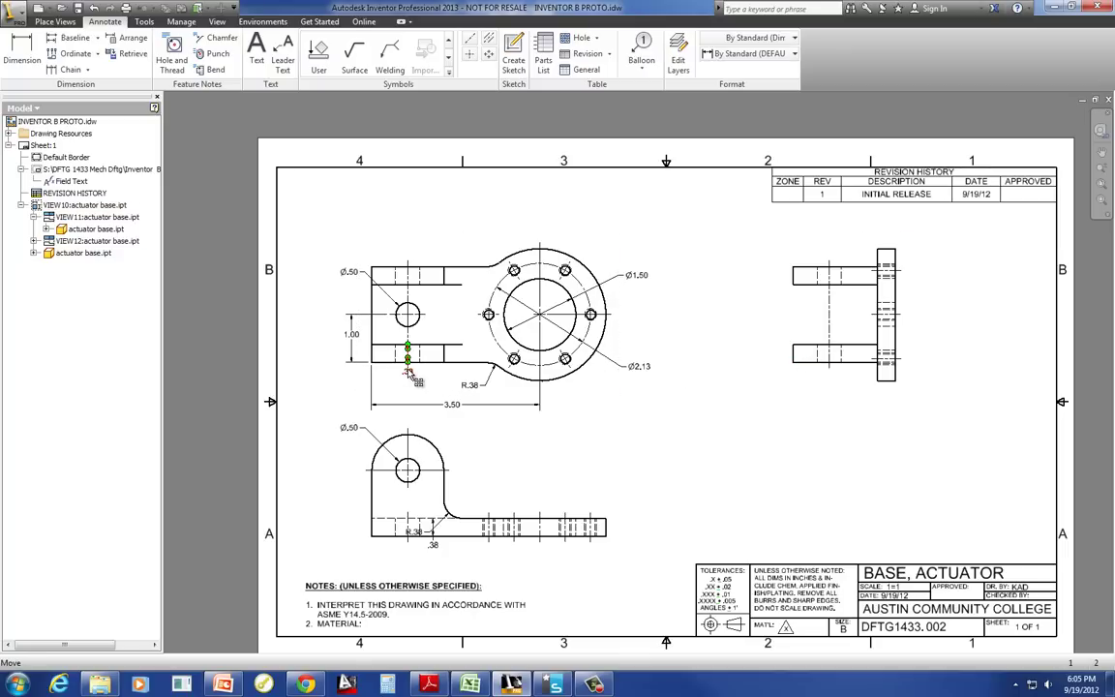
{"action": "right_click", "coordinate": [407, 370]}
{"action": "key", "text": "Escape"}
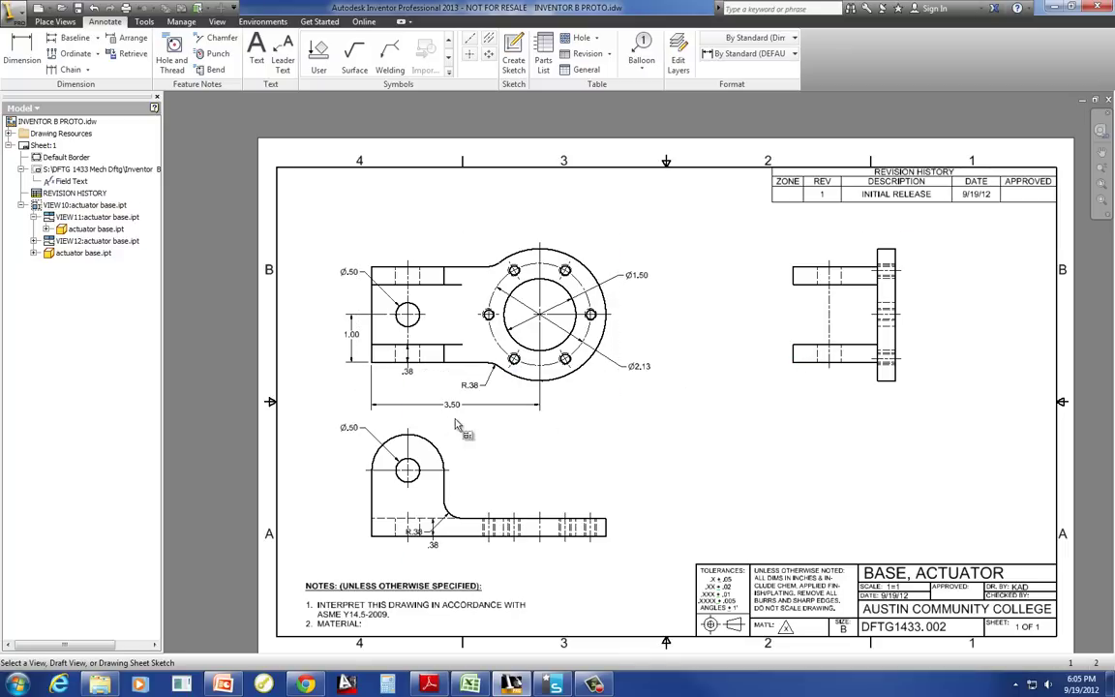
{"action": "left_click", "coordinate": [892, 356]}
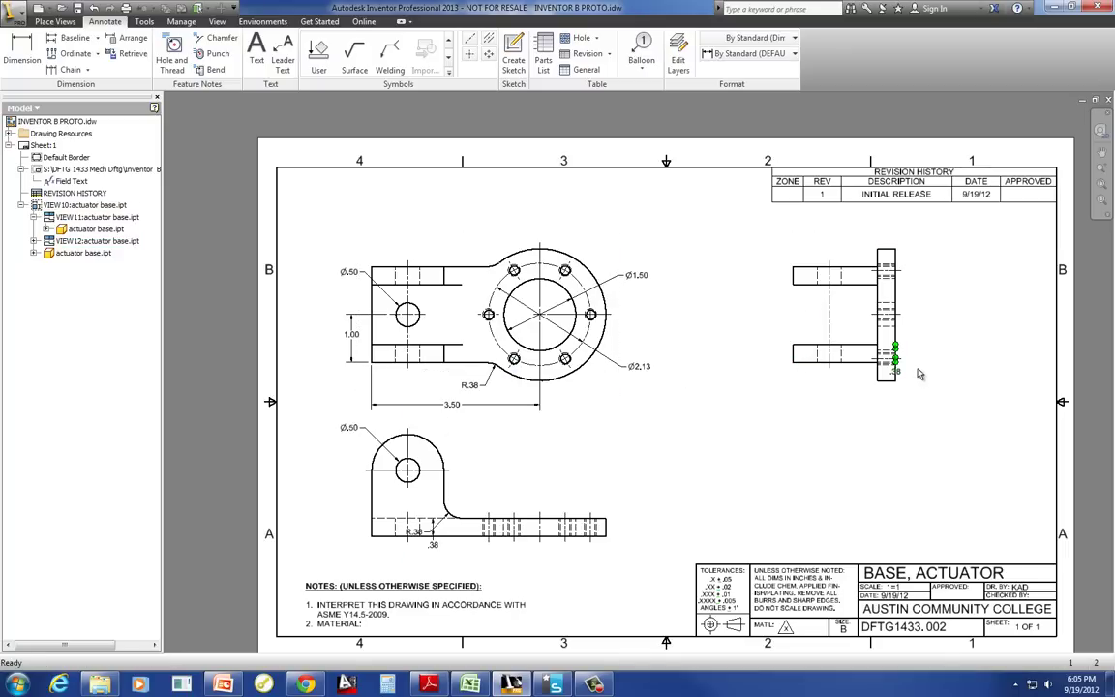
{"action": "scroll", "coordinate": [896, 370], "scroll_direction": "up", "scroll_amount": 3}
{"action": "left_click_drag", "start_coordinate": [891, 383], "coordinate": [637, 353]}
{"action": "mouse_move", "coordinate": [868, 356]}
{"action": "left_mouse_down"}
{"action": "mouse_move", "coordinate": [690, 364]}
{"action": "mouse_move", "coordinate": [812, 316]}
{"action": "mouse_move", "coordinate": [871, 332]}
{"action": "mouse_move", "coordinate": [681, 323]}
{"action": "left_mouse_up"}
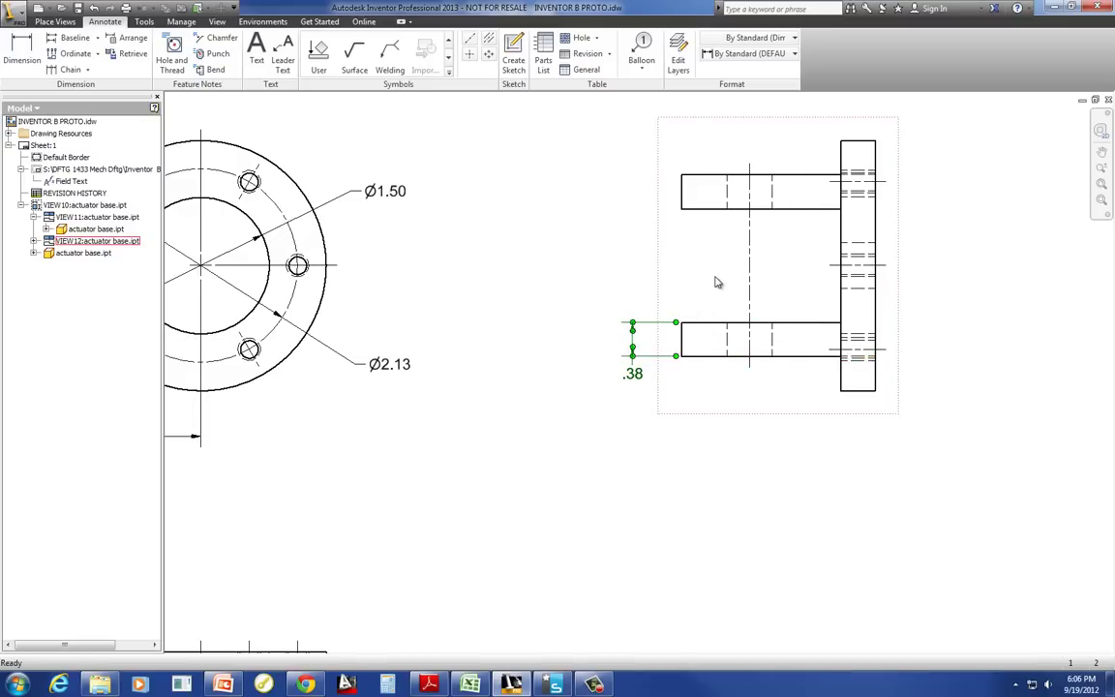
{"action": "scroll", "coordinate": [722, 279], "scroll_direction": "down", "scroll_amount": 3}
{"action": "scroll", "coordinate": [697, 354], "scroll_direction": "up", "scroll_amount": 3}
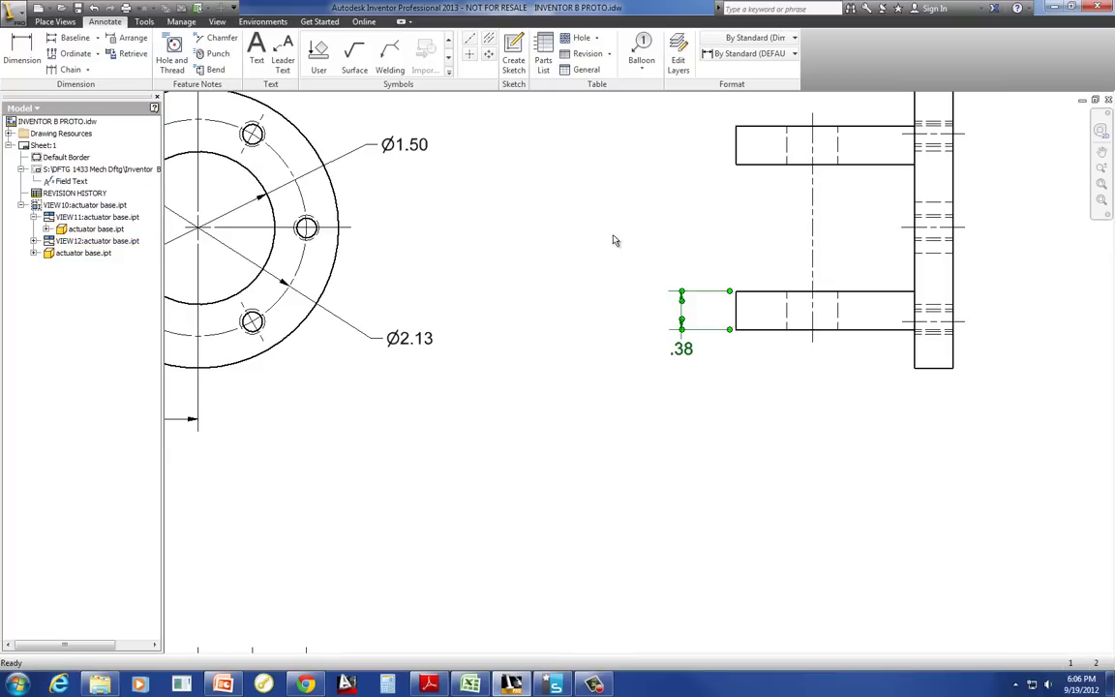
Add a 1.25 dimension between the side view's upper and lower arms
{"action": "key", "text": "Escape"}
{"action": "left_click", "coordinate": [22, 50]}
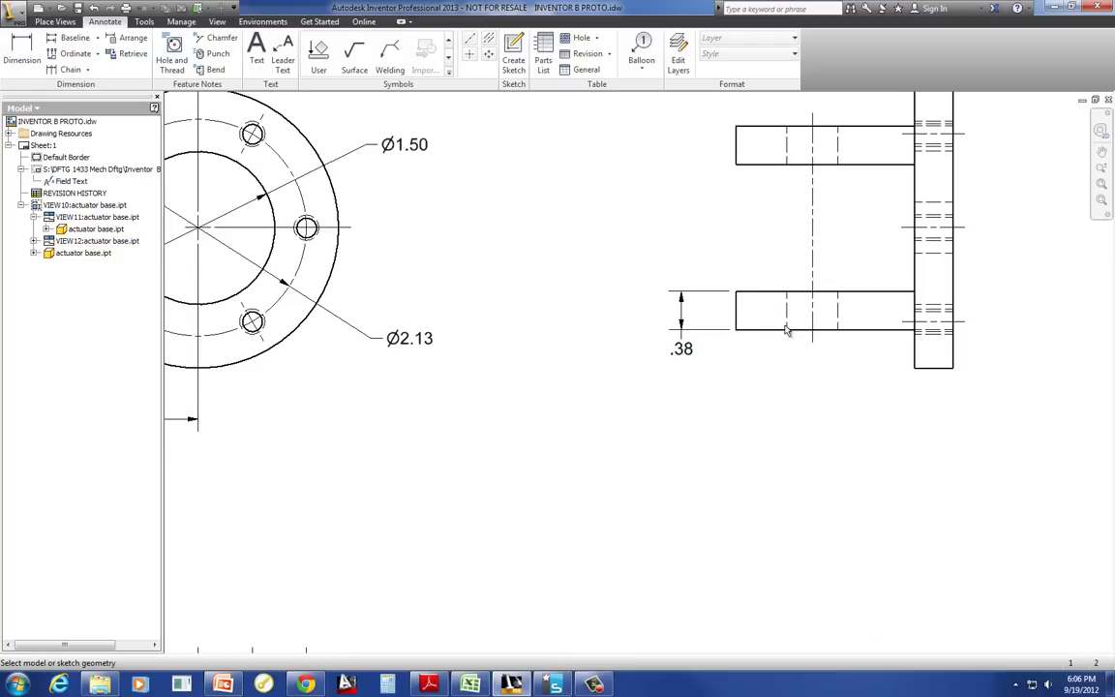
{"action": "left_click", "coordinate": [736, 290]}
{"action": "left_click", "coordinate": [742, 164]}
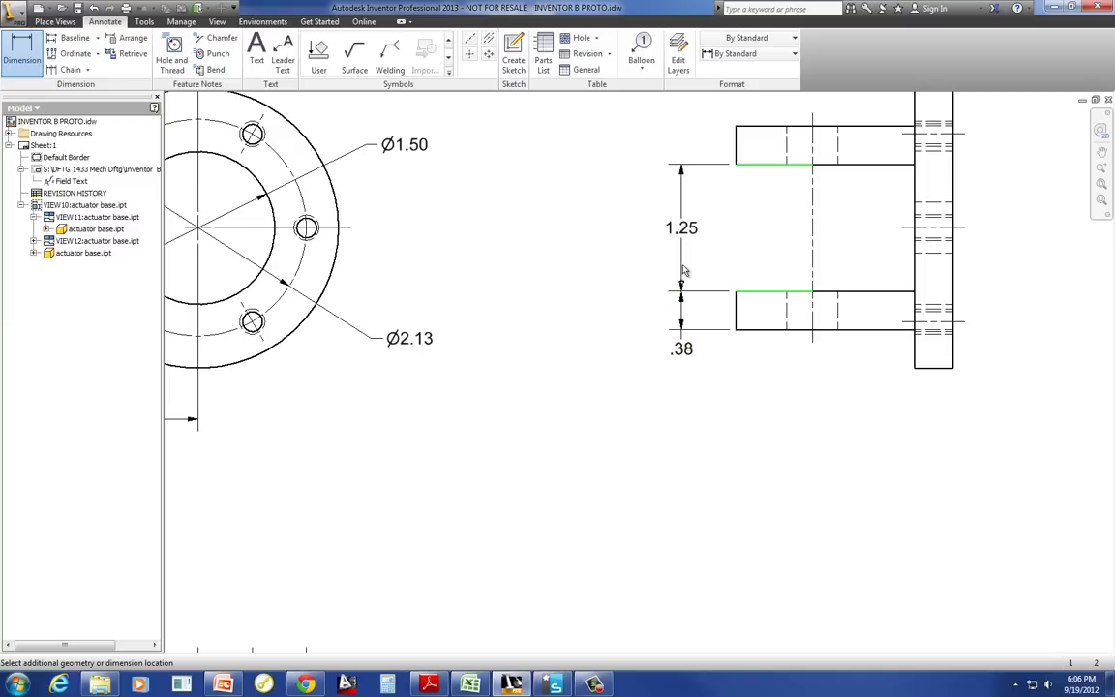
{"action": "left_click", "coordinate": [689, 243]}
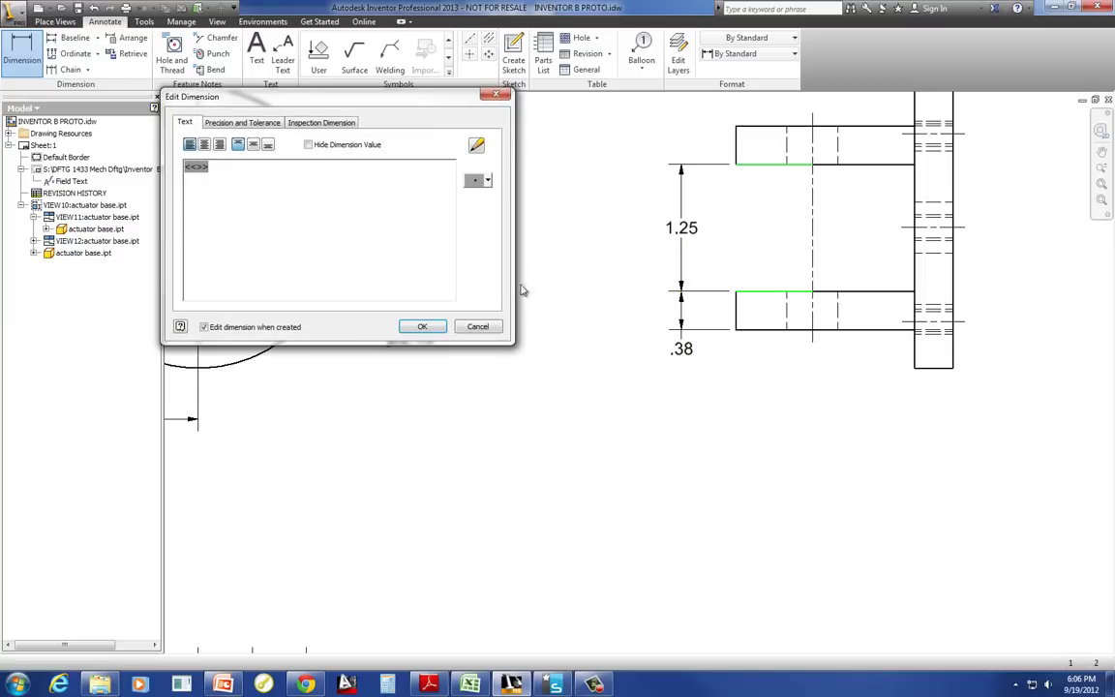
{"action": "left_click", "coordinate": [422, 326]}
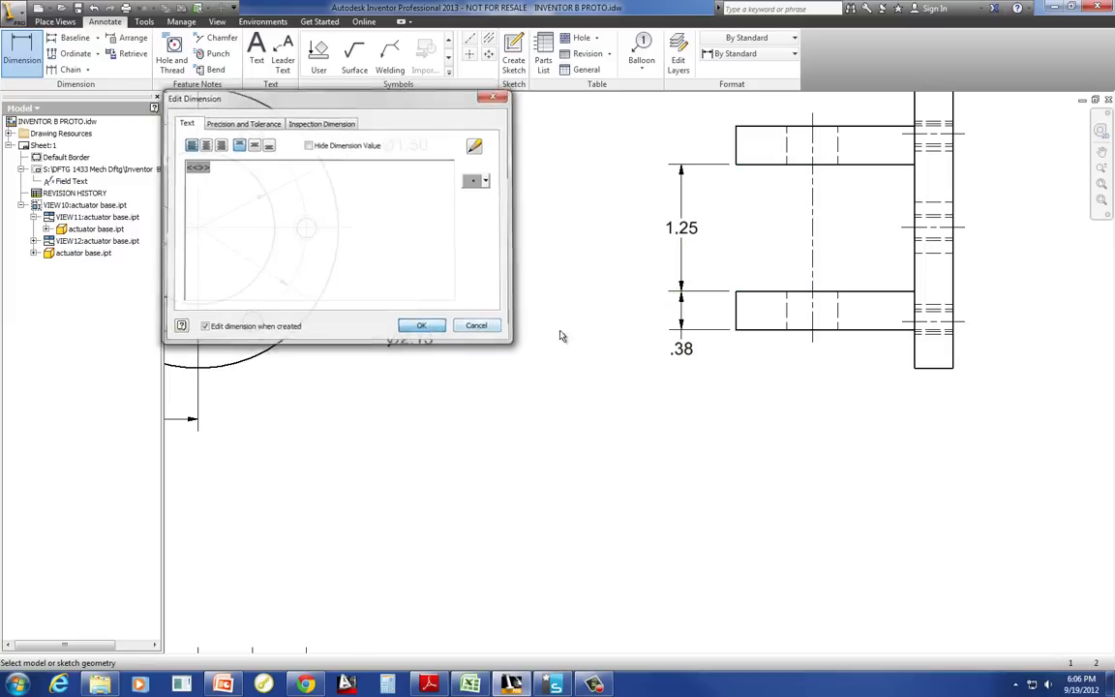
Prefix the arm-thickness dimension with 2X so it reads 2X .38
{"action": "left_click", "coordinate": [687, 356]}
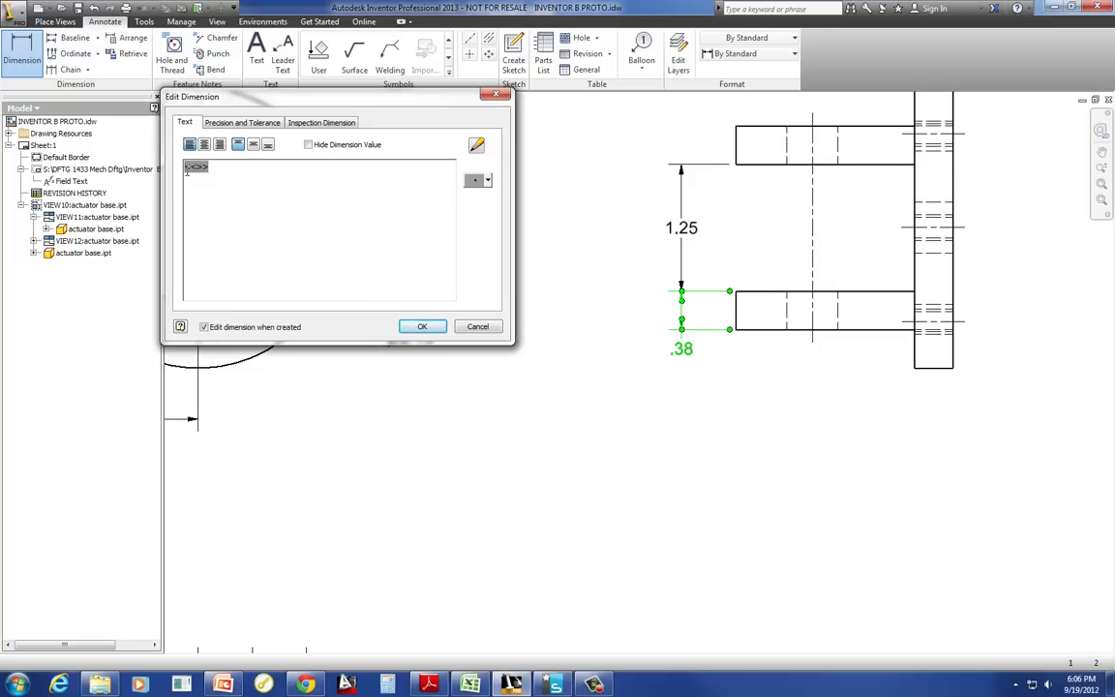
{"action": "type", "text": "2X"}
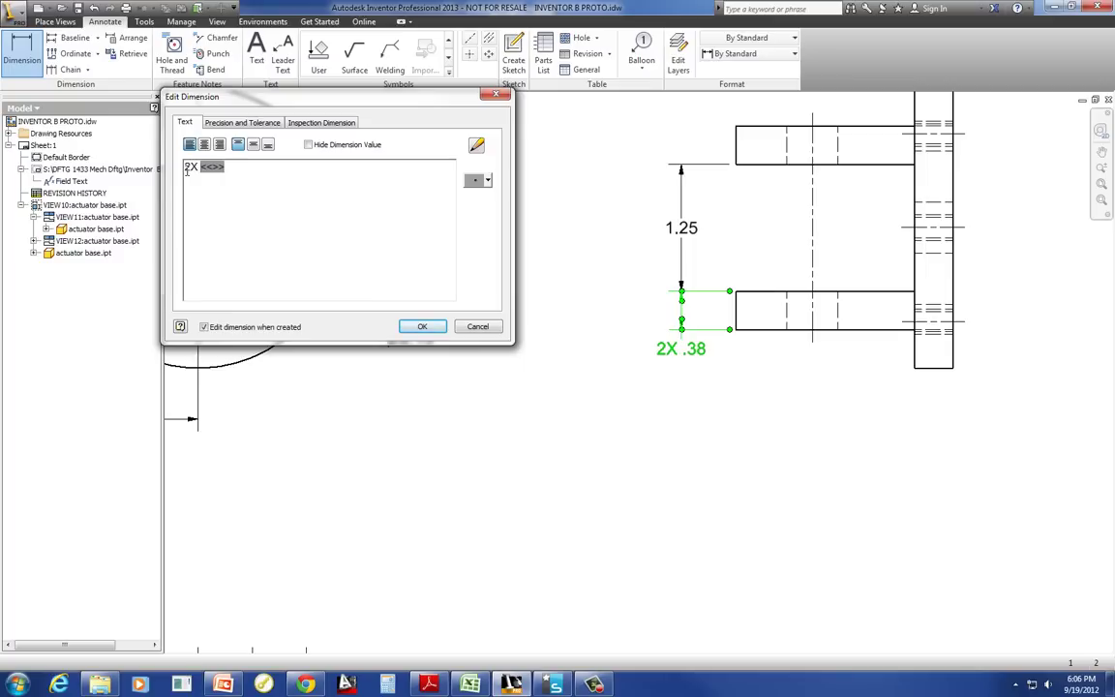
{"action": "left_click", "coordinate": [421, 326]}
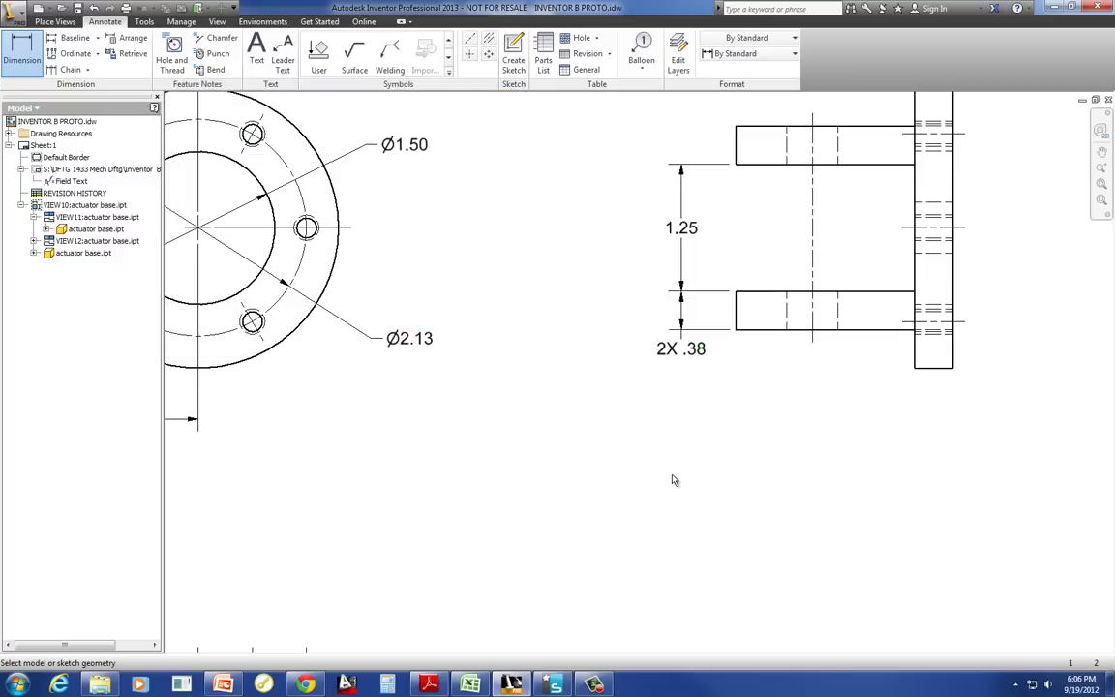
{"action": "scroll", "coordinate": [682, 451], "scroll_direction": "up", "scroll_amount": 3}
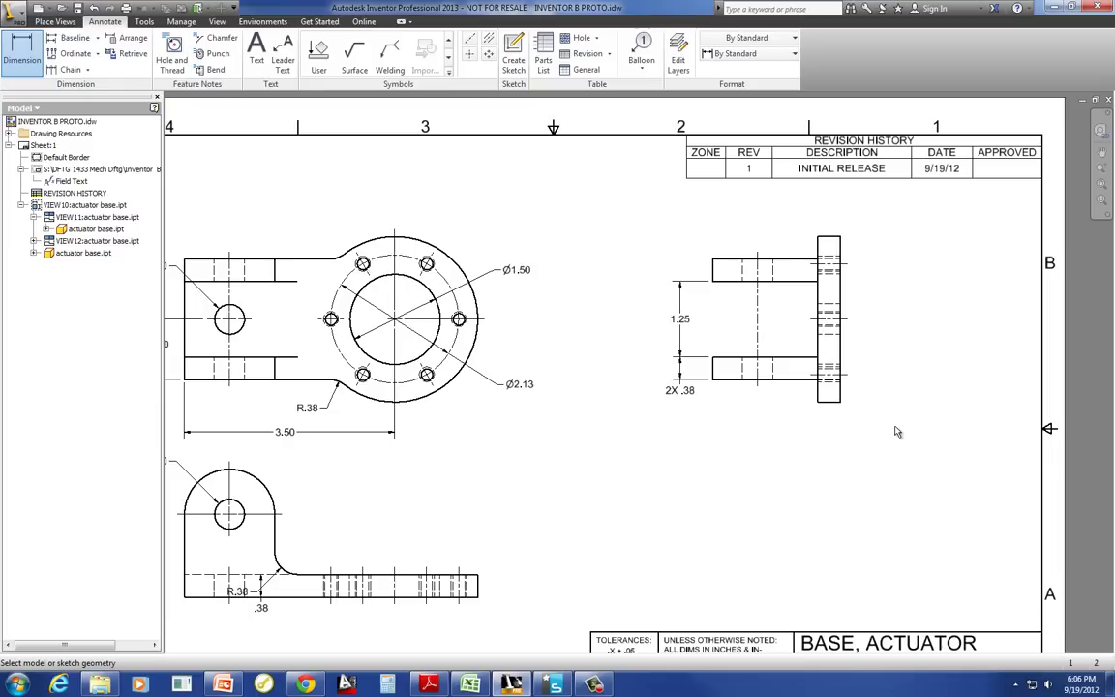
Move the lower view's .38 dimension to the part's right side, anchored at its right end
{"action": "double_click", "coordinate": [261, 607]}
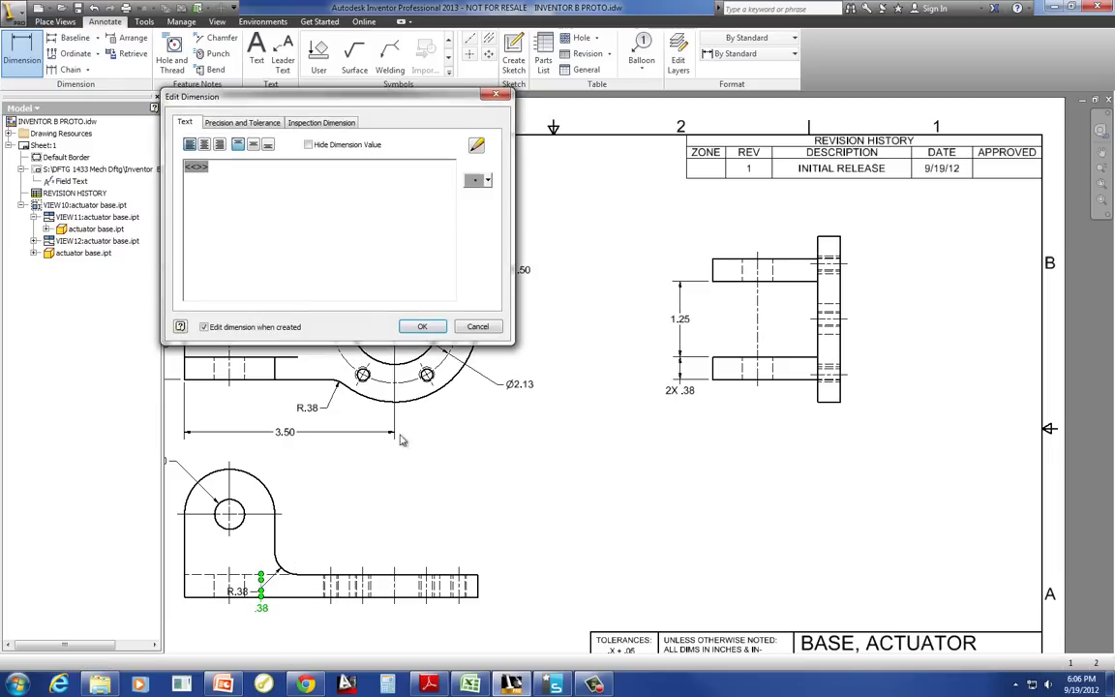
{"action": "key", "text": "Return"}
{"action": "left_click_drag", "start_coordinate": [262, 607], "coordinate": [513, 579]}
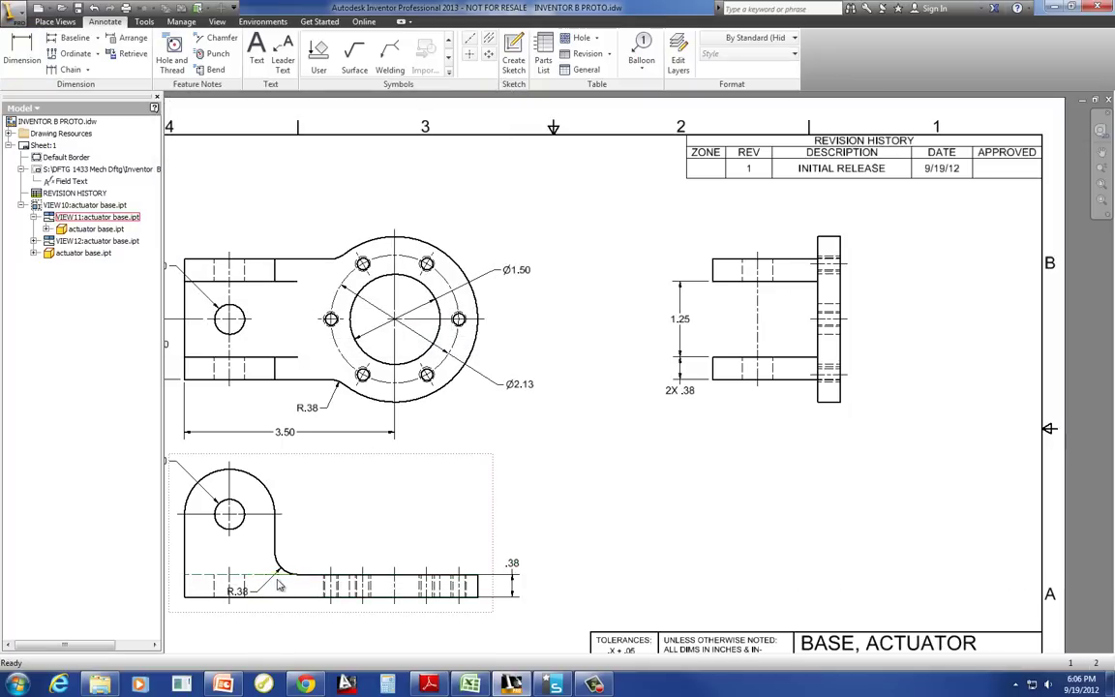
{"action": "left_click", "coordinate": [493, 577]}
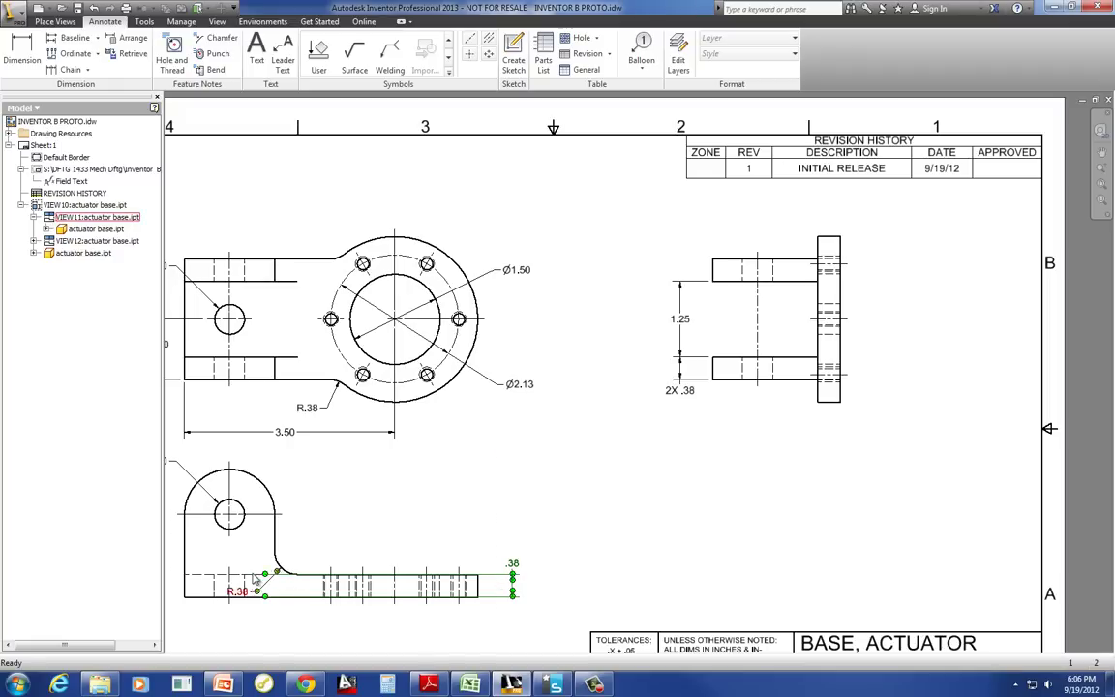
{"action": "left_click_drag", "start_coordinate": [264, 574], "coordinate": [481, 574]}
{"action": "left_click_drag", "start_coordinate": [266, 598], "coordinate": [481, 598]}
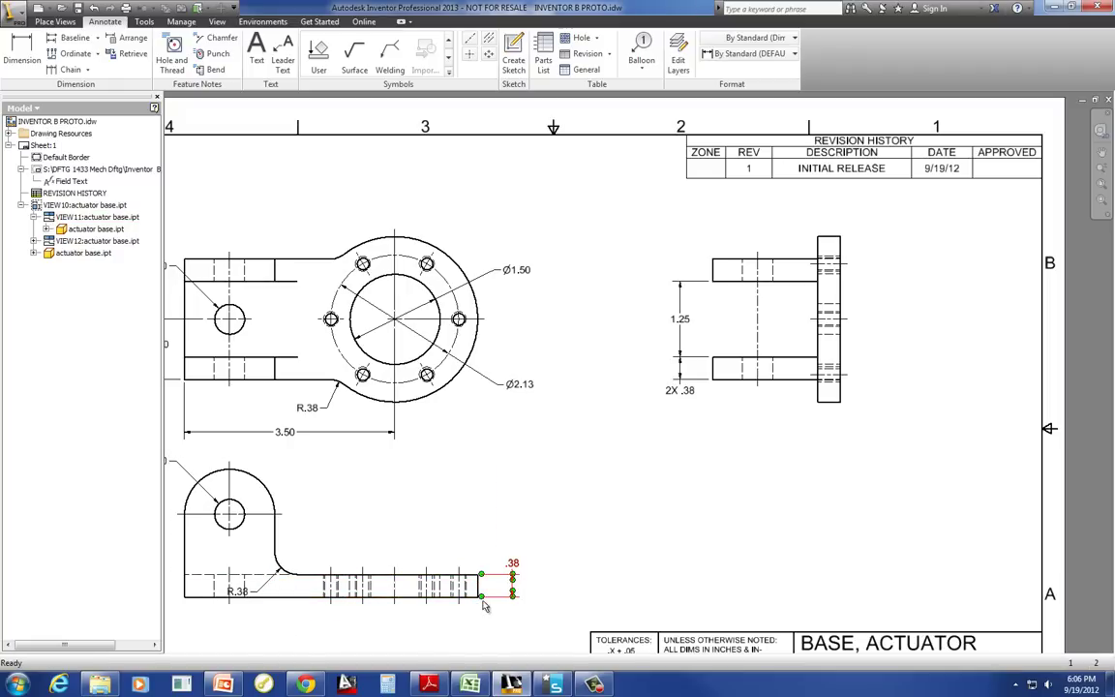
Reposition the lower R.38 label and make both fillet radii read 2X R.38
{"action": "left_click", "coordinate": [239, 591]}
{"action": "left_click_drag", "start_coordinate": [258, 593], "coordinate": [326, 540]}
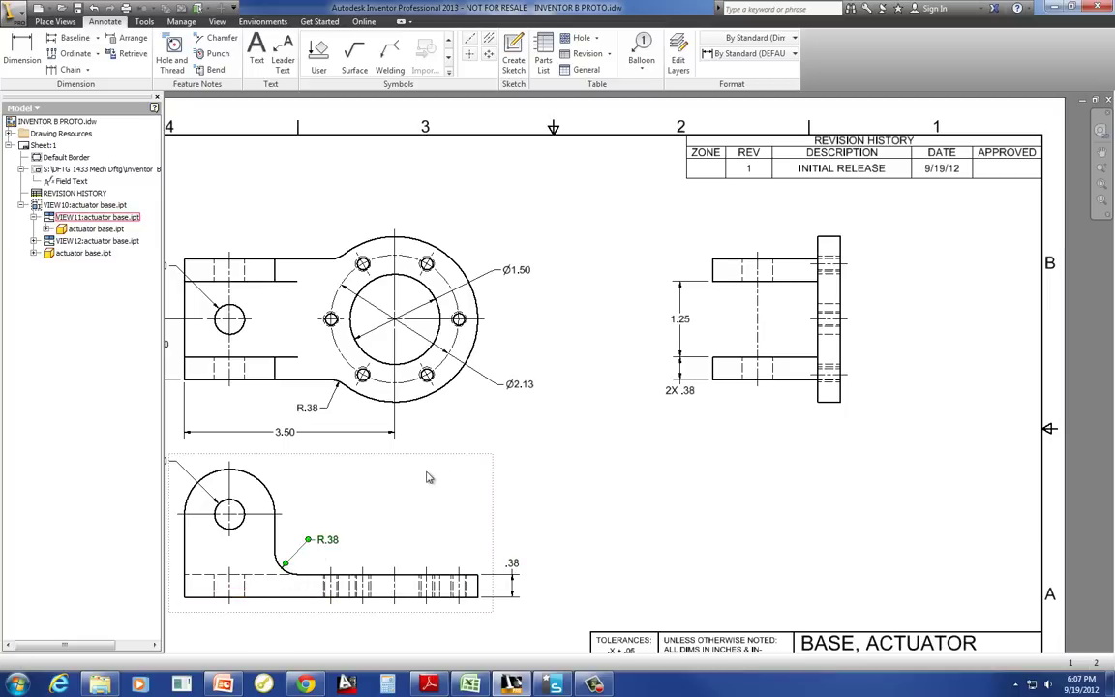
{"action": "double_click", "coordinate": [325, 546]}
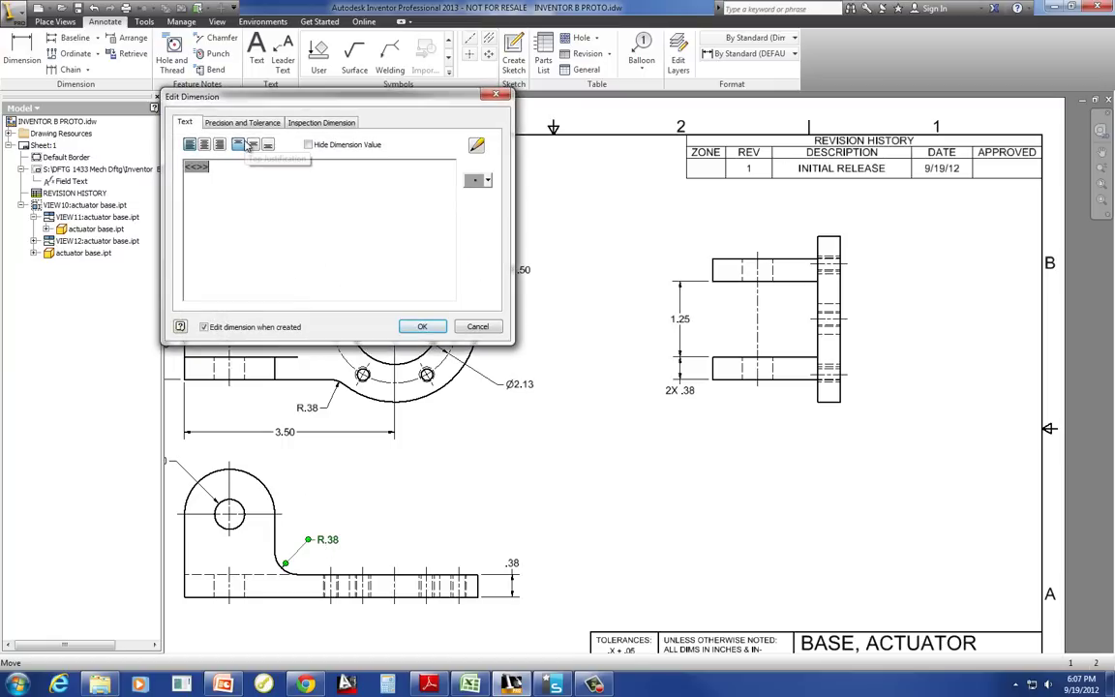
{"action": "type", "text": "2X"}
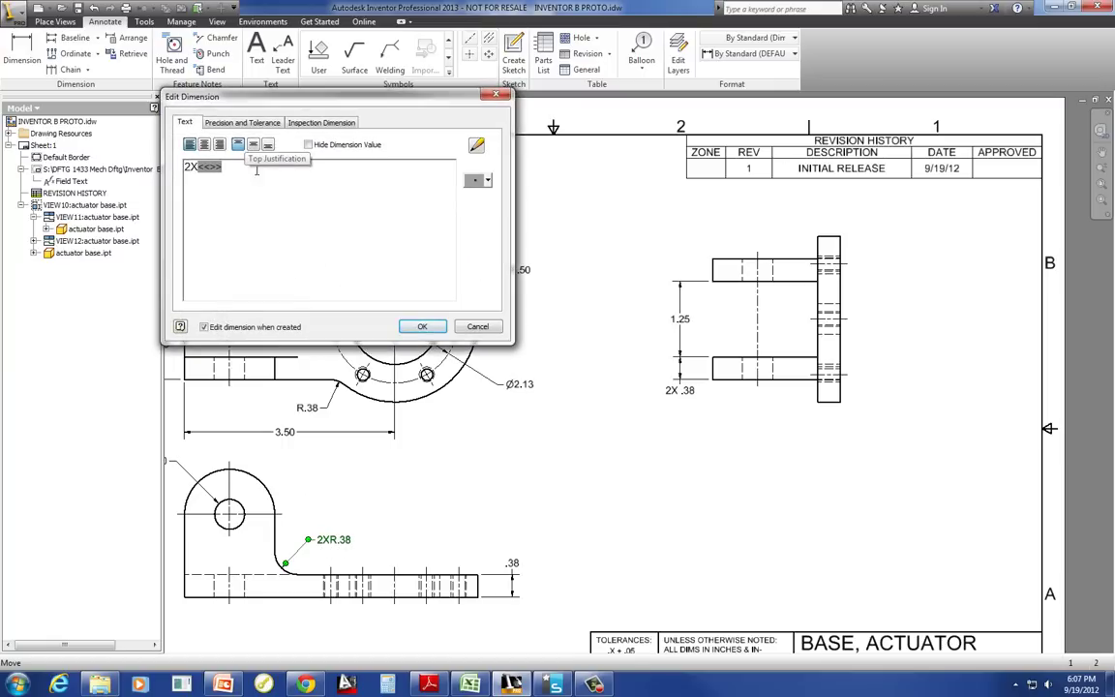
{"action": "left_click", "coordinate": [422, 326]}
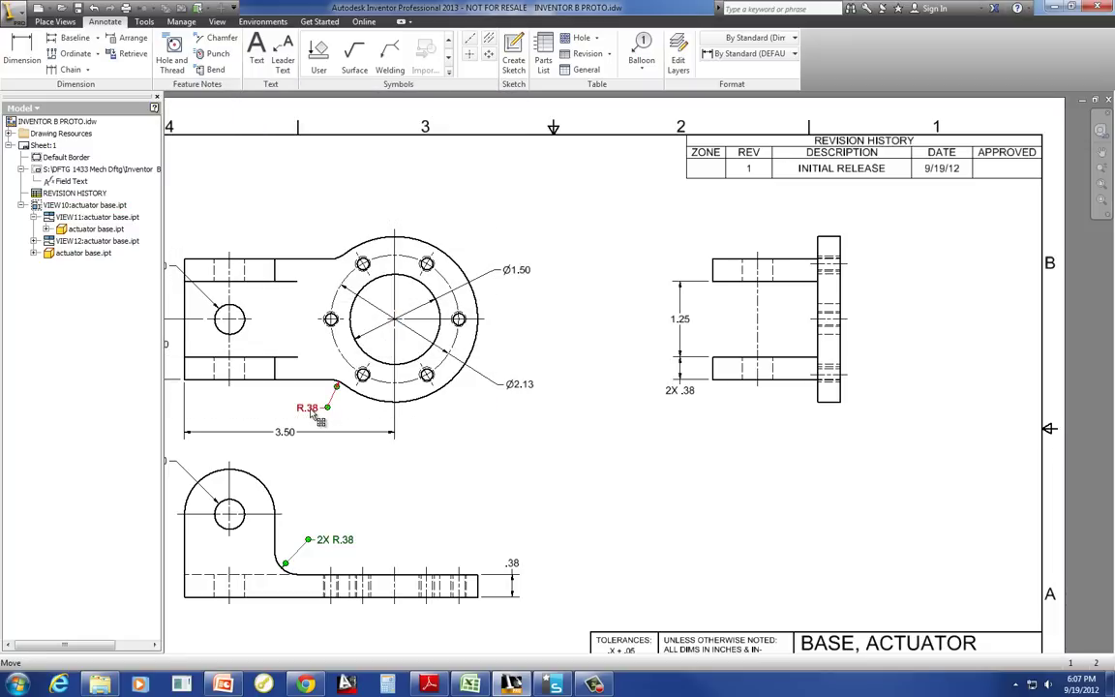
{"action": "double_click", "coordinate": [310, 410]}
{"action": "type", "text": "2X <<>>"}
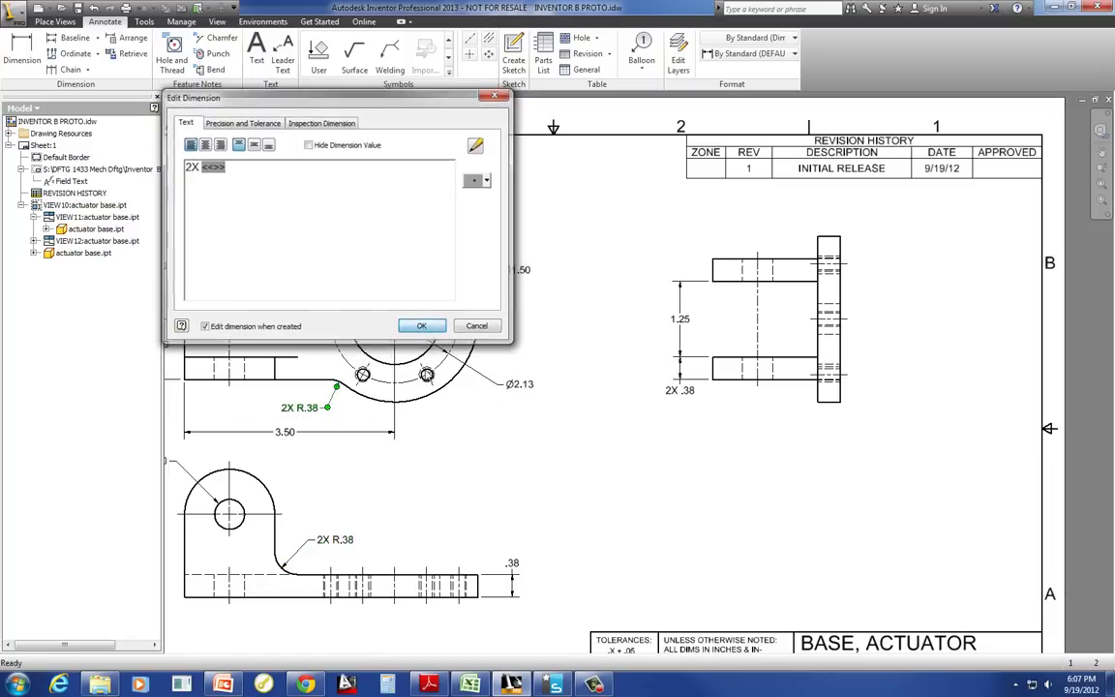
{"action": "left_click", "coordinate": [422, 326]}
Edit the lower view's hole note to read 2X Ø.50 on one line
{"action": "scroll", "coordinate": [503, 418], "scroll_direction": "down", "scroll_amount": 3}
{"action": "scroll", "coordinate": [317, 410], "scroll_direction": "up", "scroll_amount": 3}
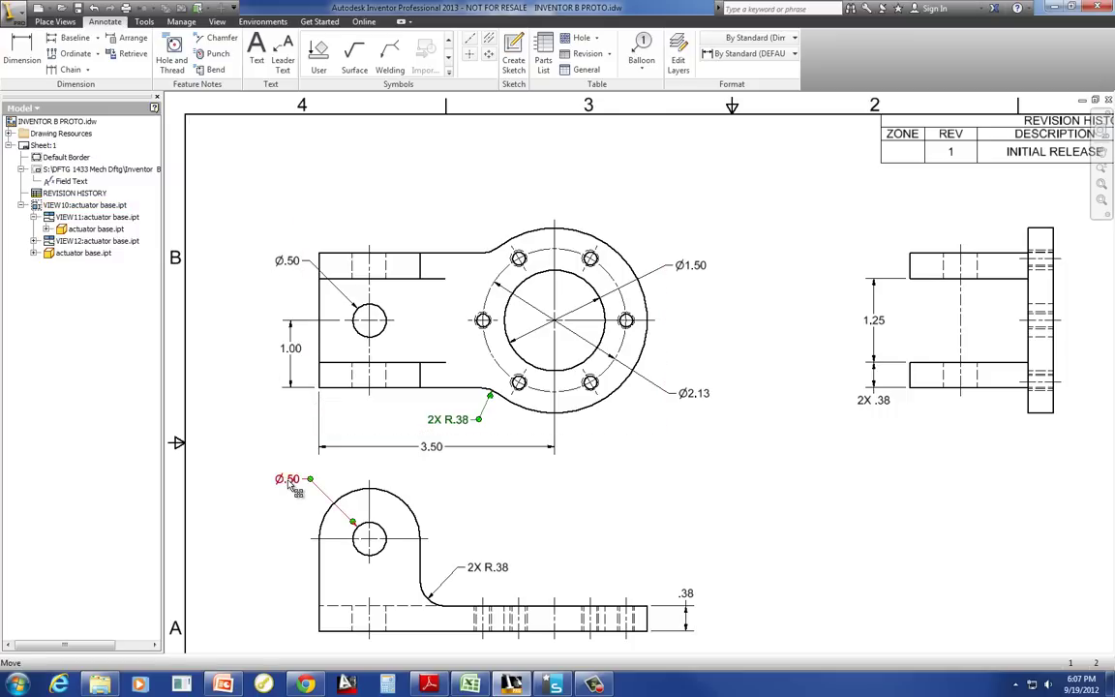
{"action": "double_click", "coordinate": [290, 485]}
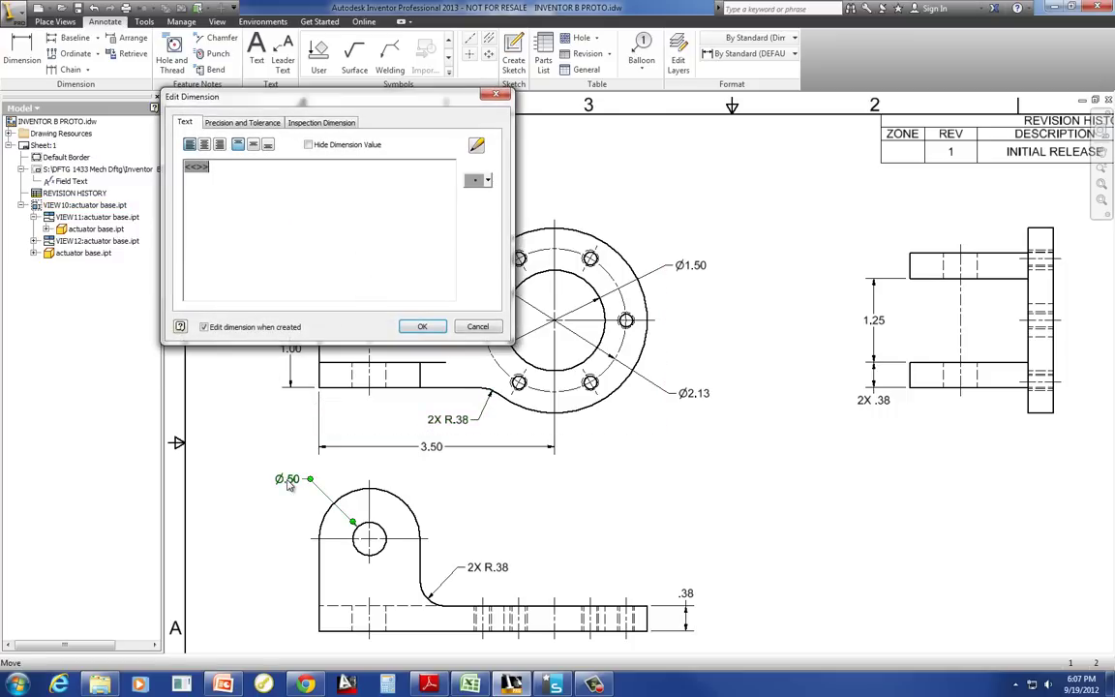
{"action": "type", "text": "2X"}
{"action": "key", "text": "Return"}
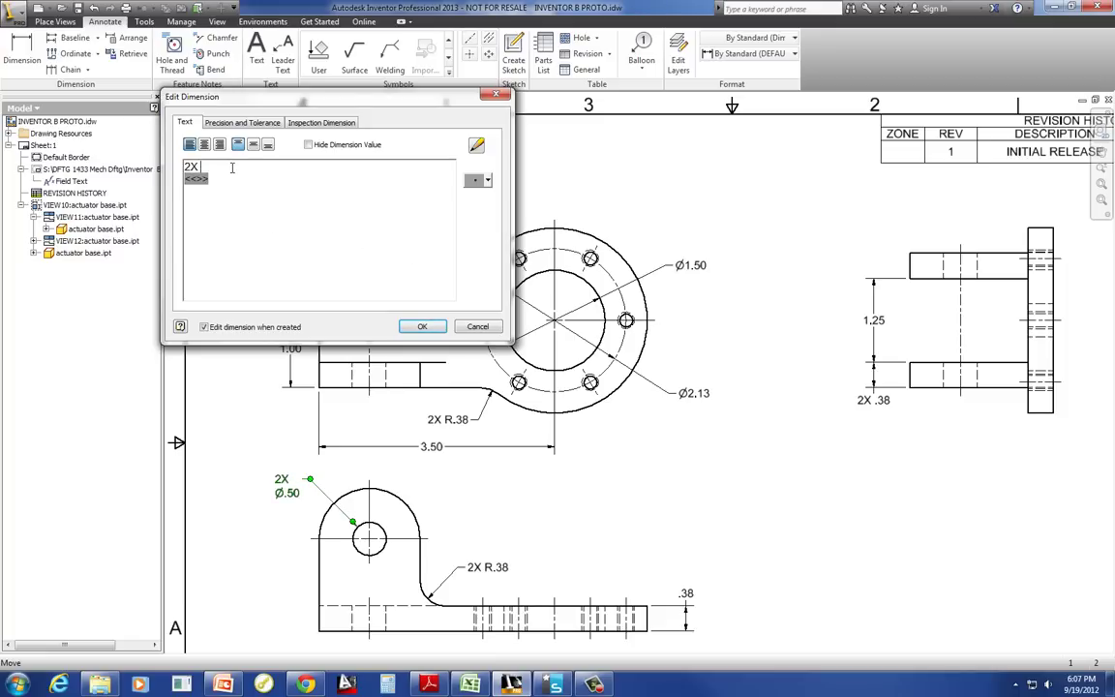
{"action": "key", "text": "BackSpace"}
{"action": "left_click", "coordinate": [404, 326]}
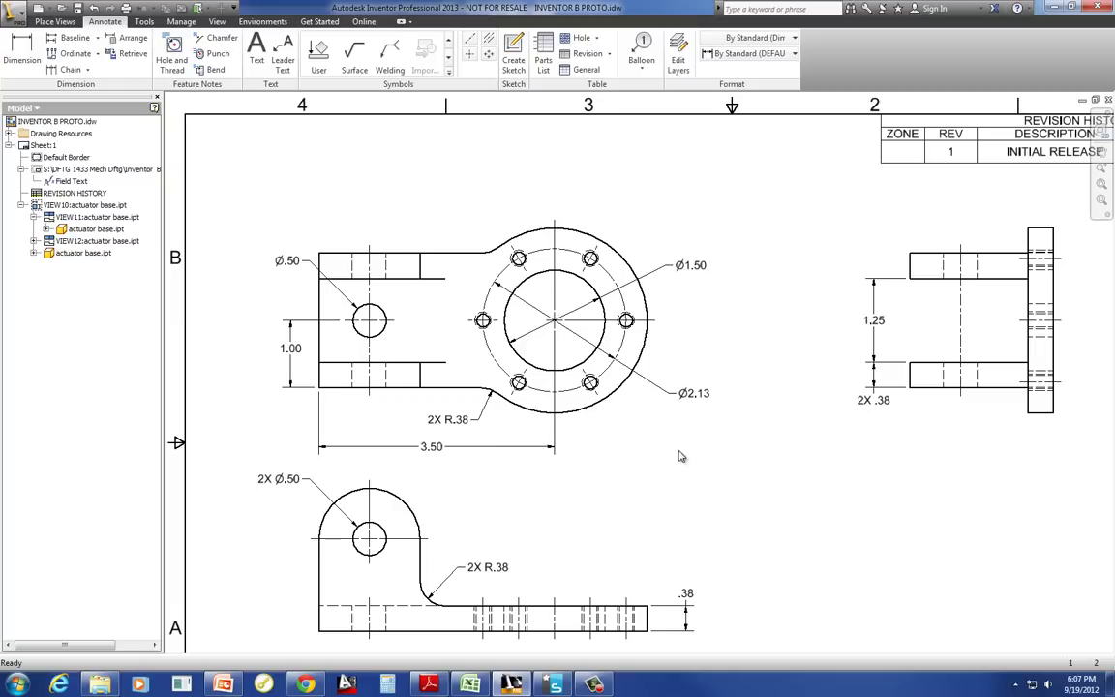
{"action": "left_click", "coordinate": [630, 443]}
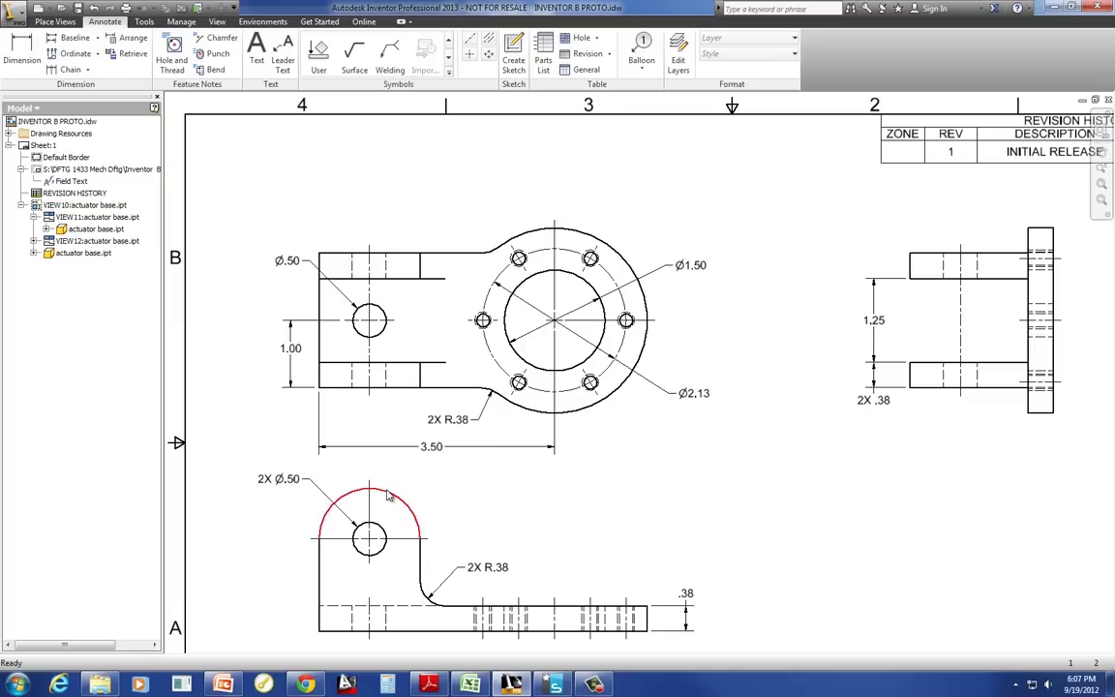
Add a 2X 1.38 height dimension from the bottom edge to the hole centerline
{"action": "key", "text": "d"}
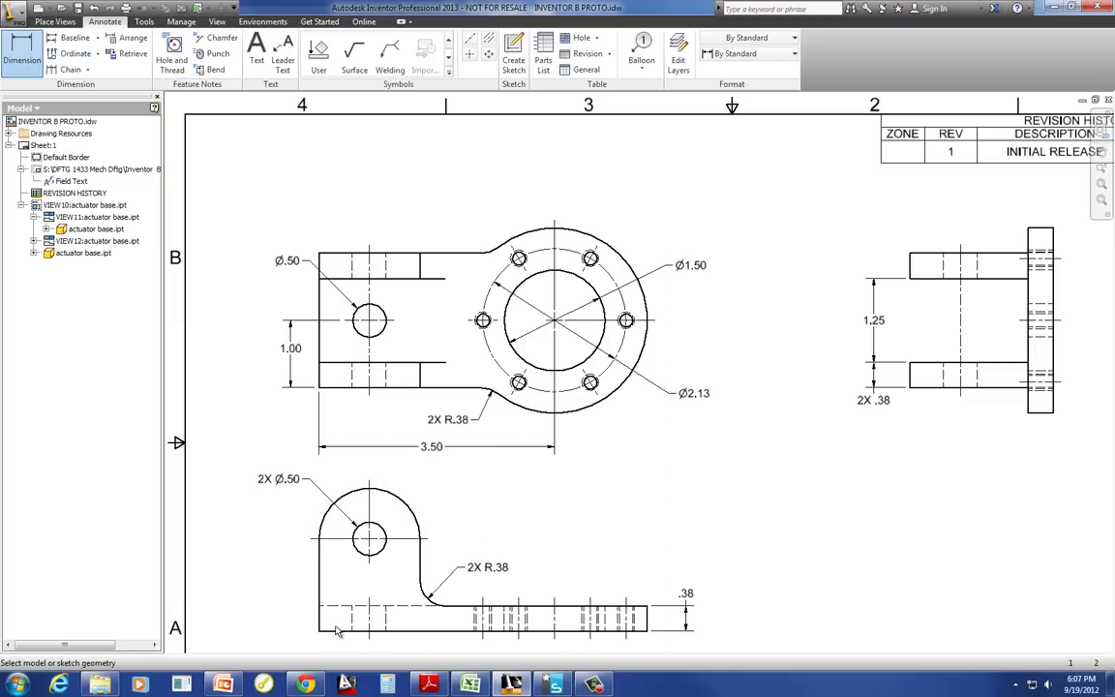
{"action": "left_click", "coordinate": [333, 630]}
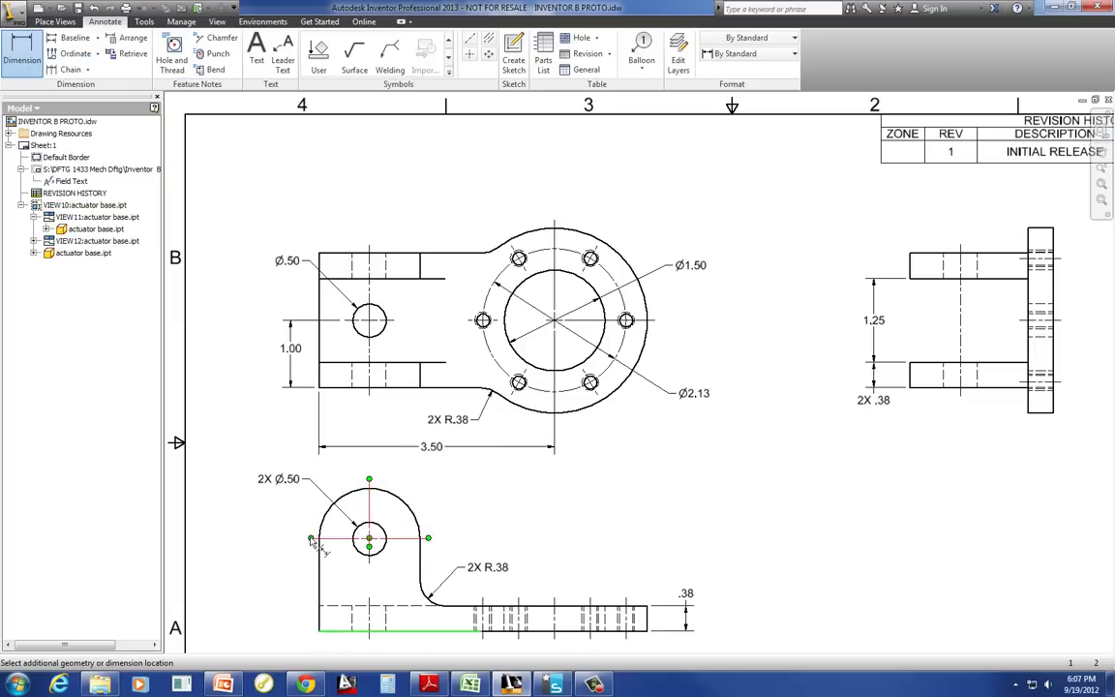
{"action": "left_click", "coordinate": [309, 537]}
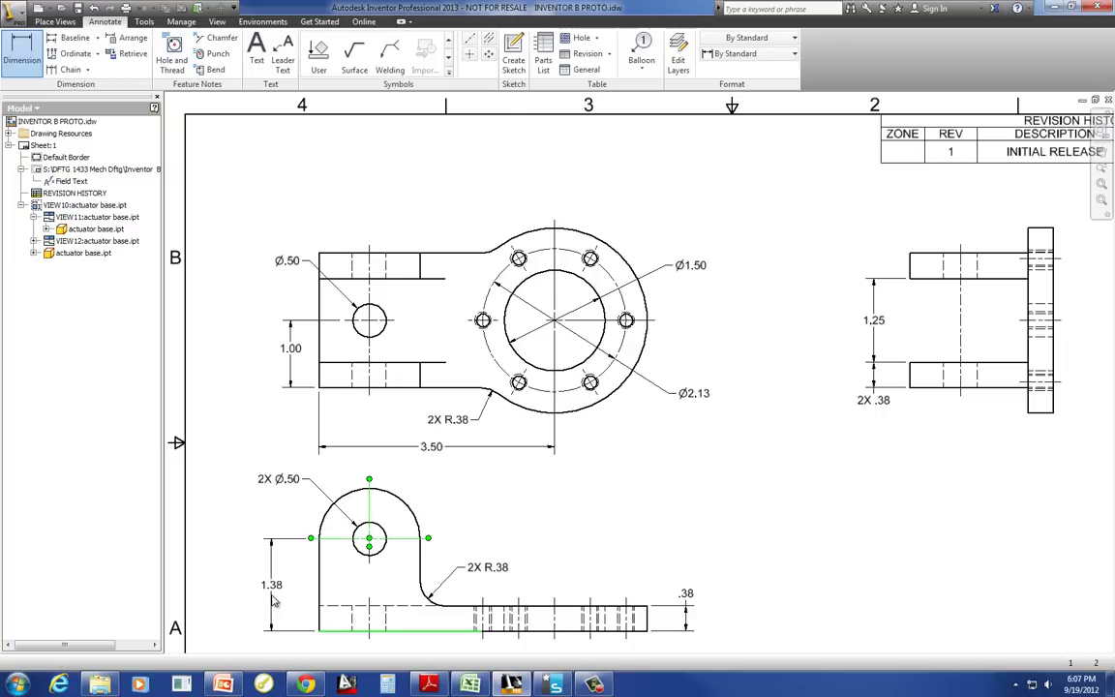
{"action": "left_click", "coordinate": [278, 599]}
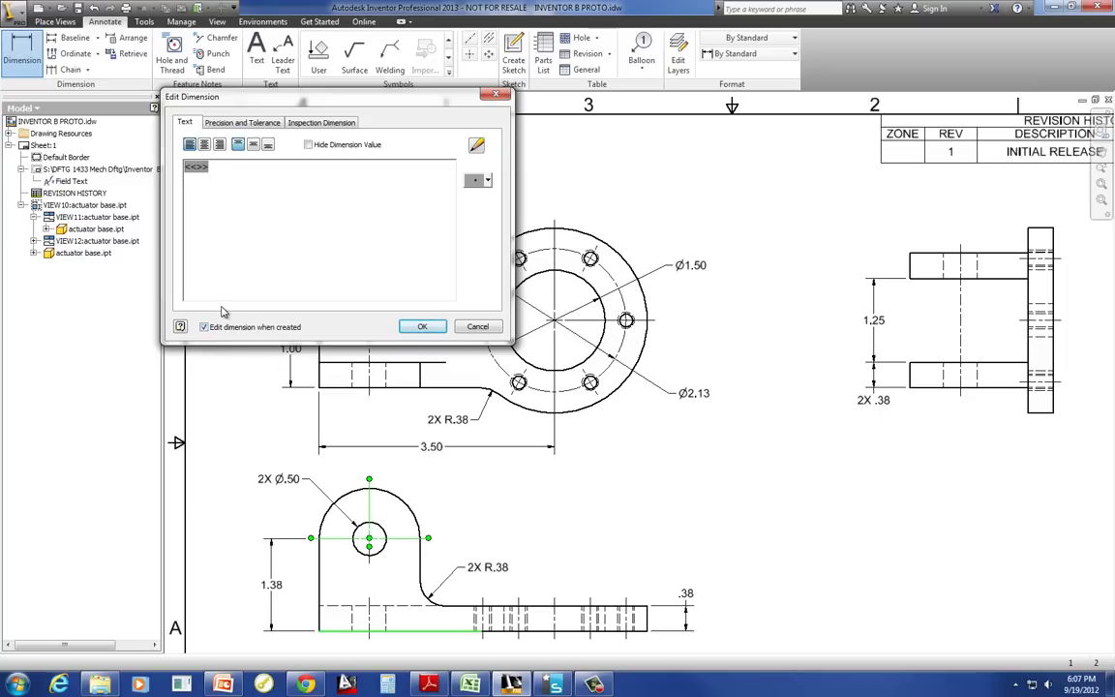
{"action": "type", "text": "2X"}
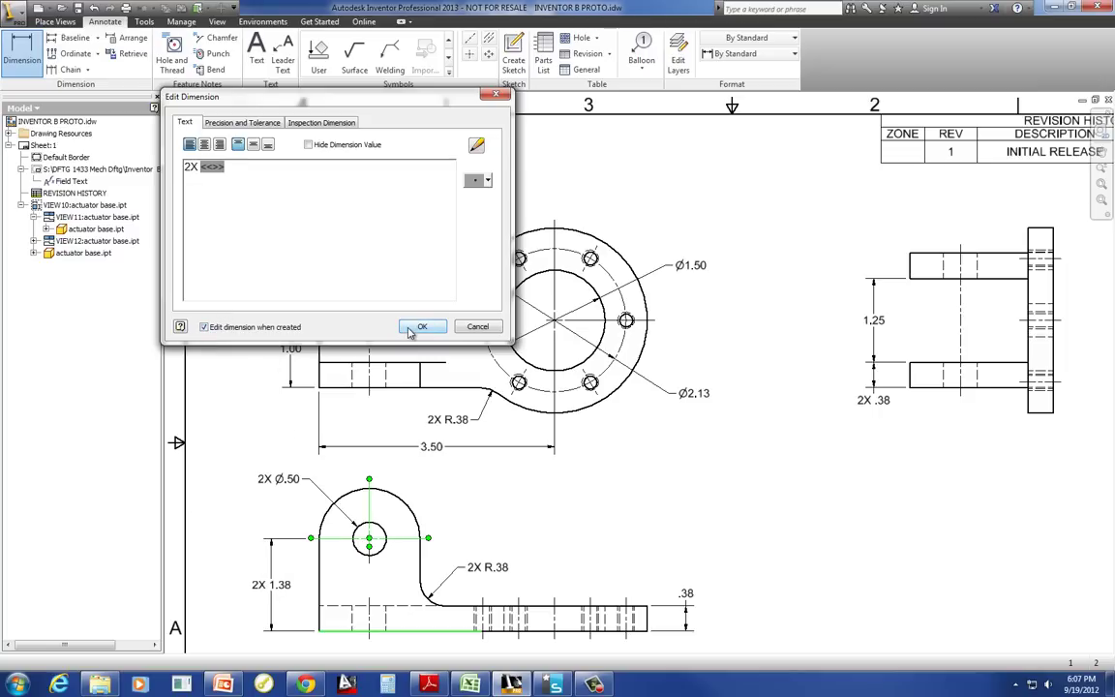
{"action": "left_click", "coordinate": [410, 329]}
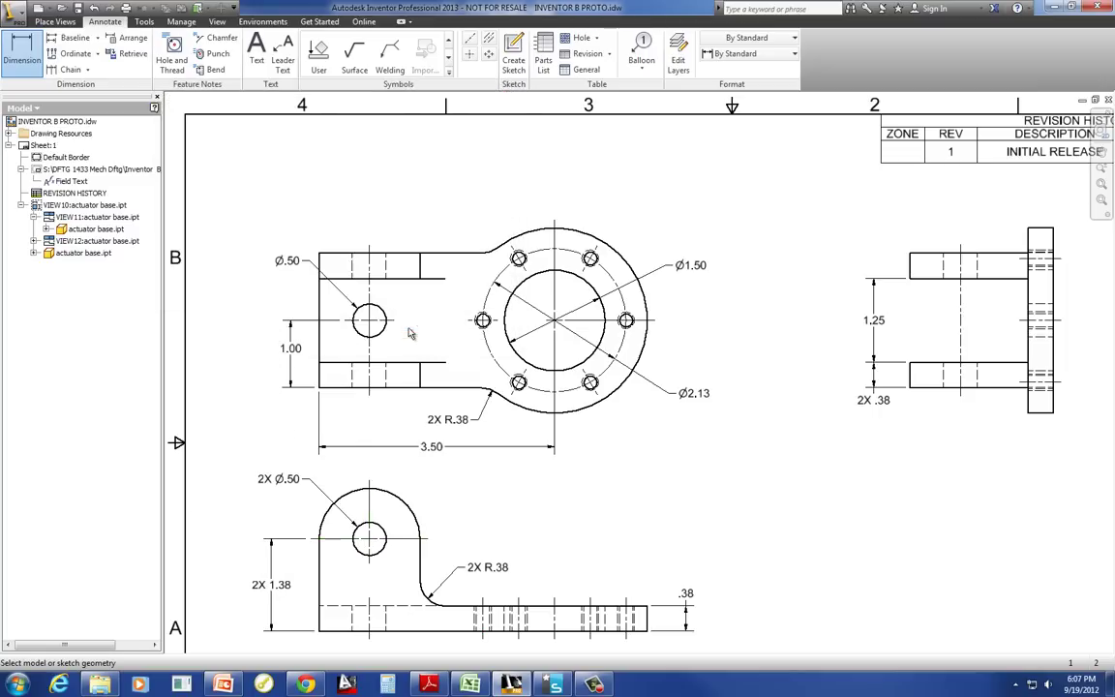
Dimension the lug's top arc as 2X R.75
{"action": "left_click", "coordinate": [410, 512]}
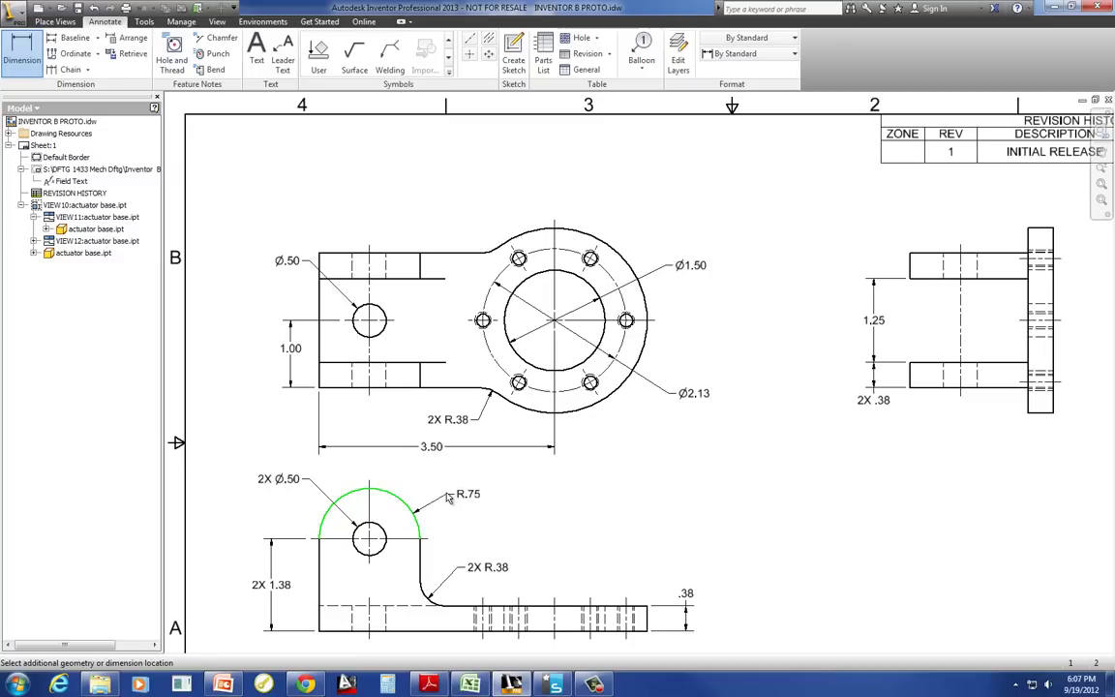
{"action": "left_click", "coordinate": [448, 496]}
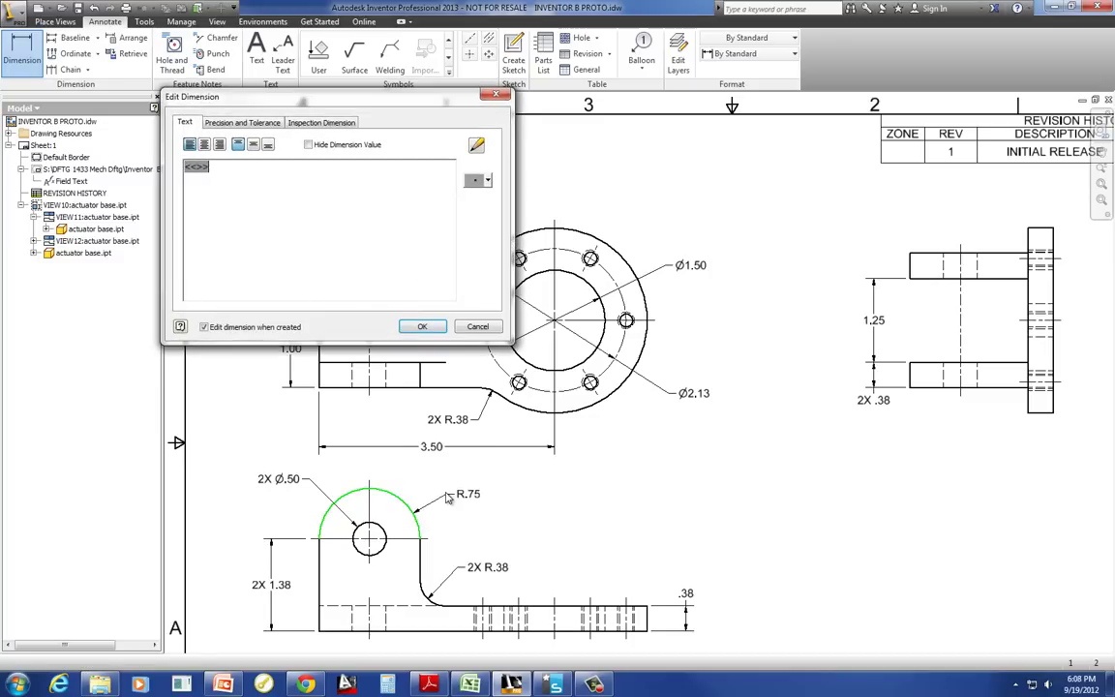
{"action": "type", "text": "2X"}
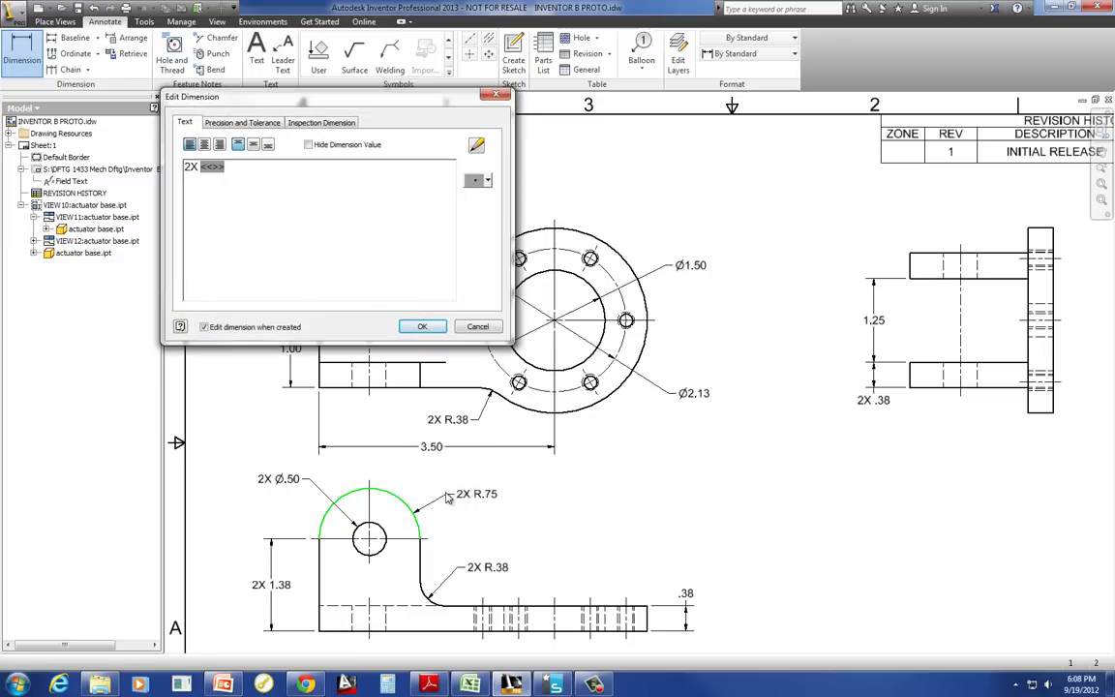
{"action": "left_click", "coordinate": [421, 327]}
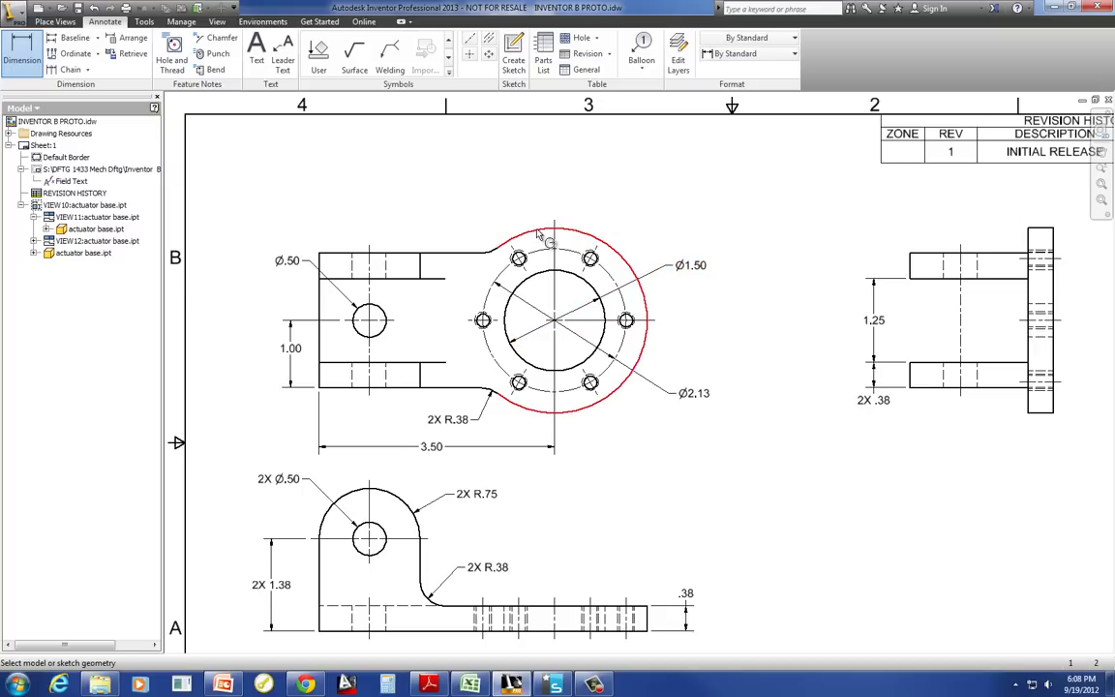
Dimension the right view flange's top-to-bottom height as Ø2.75
{"action": "key", "text": "Home"}
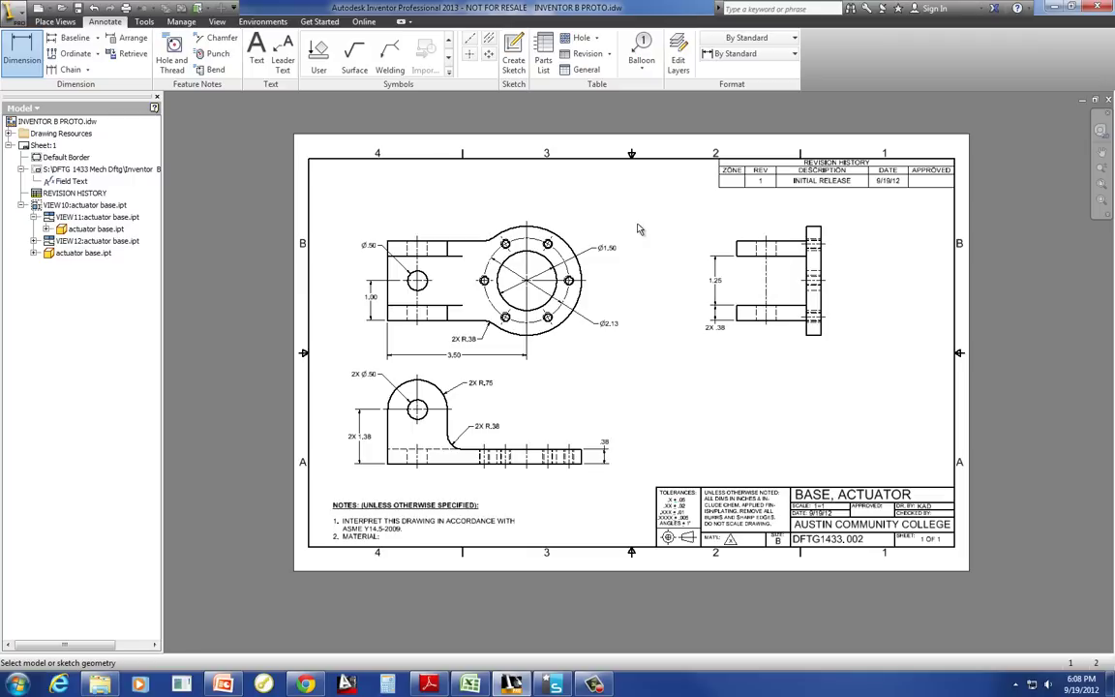
{"action": "scroll", "coordinate": [637, 229], "scroll_direction": "down", "scroll_amount": 3}
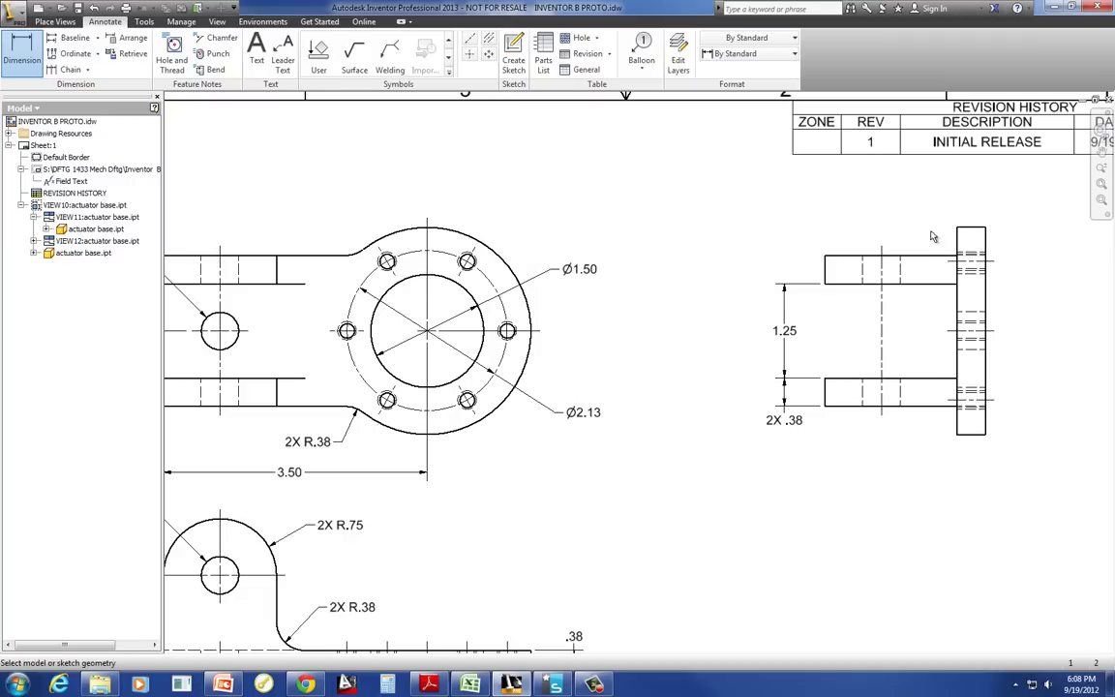
{"action": "left_click", "coordinate": [971, 227]}
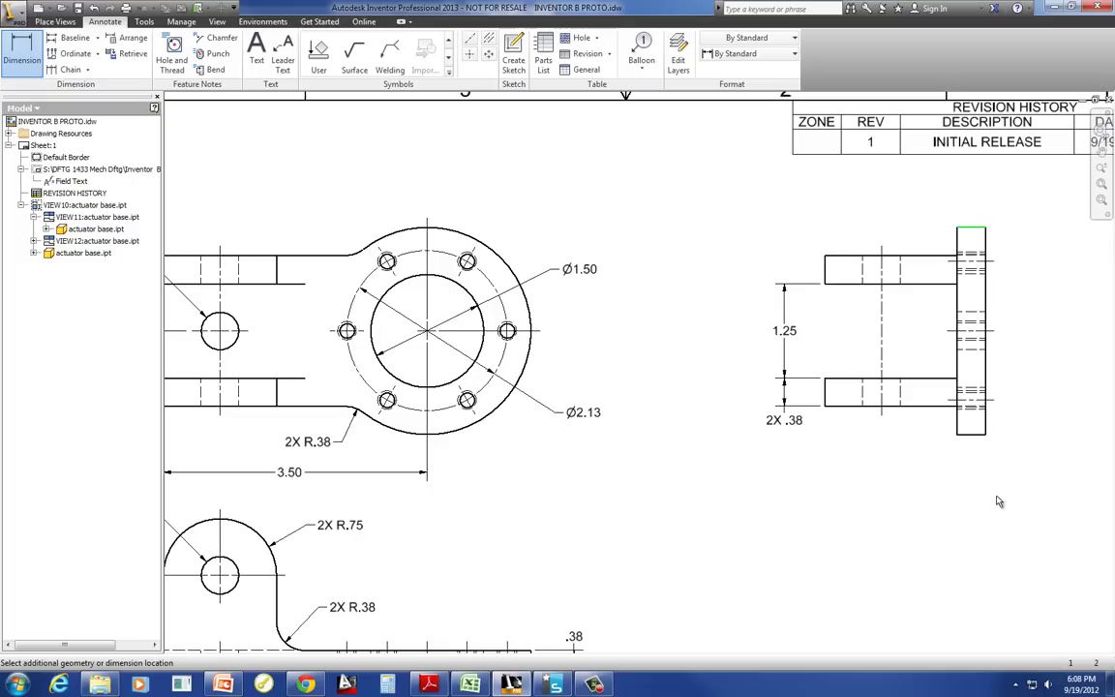
{"action": "left_click", "coordinate": [983, 432]}
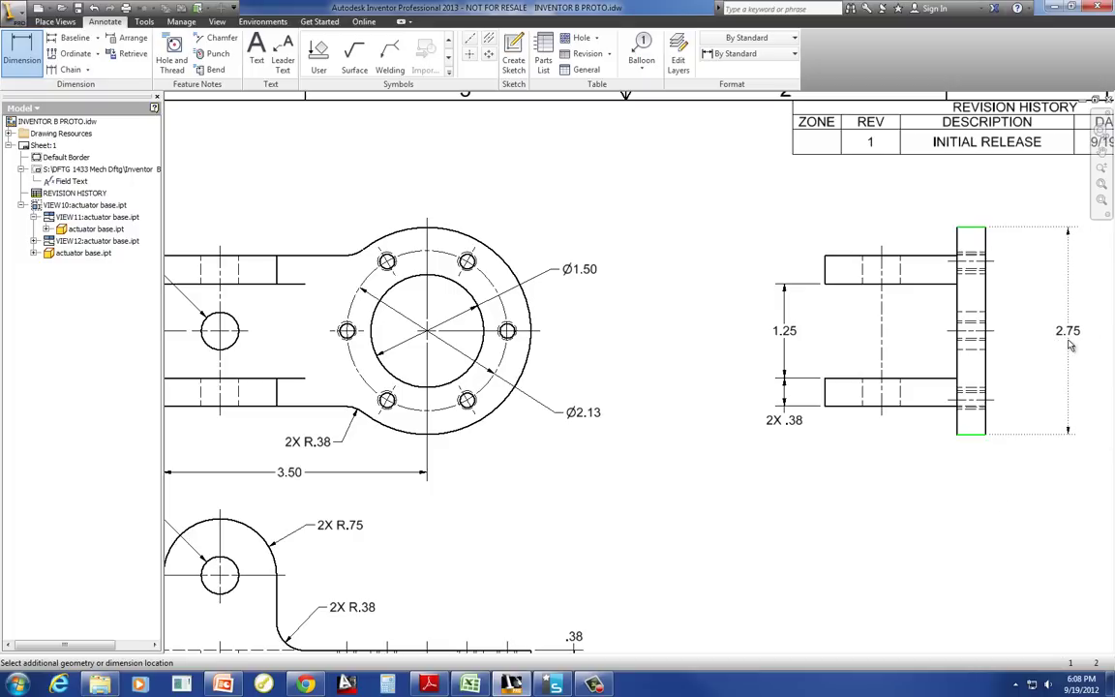
{"action": "left_click", "coordinate": [1070, 344]}
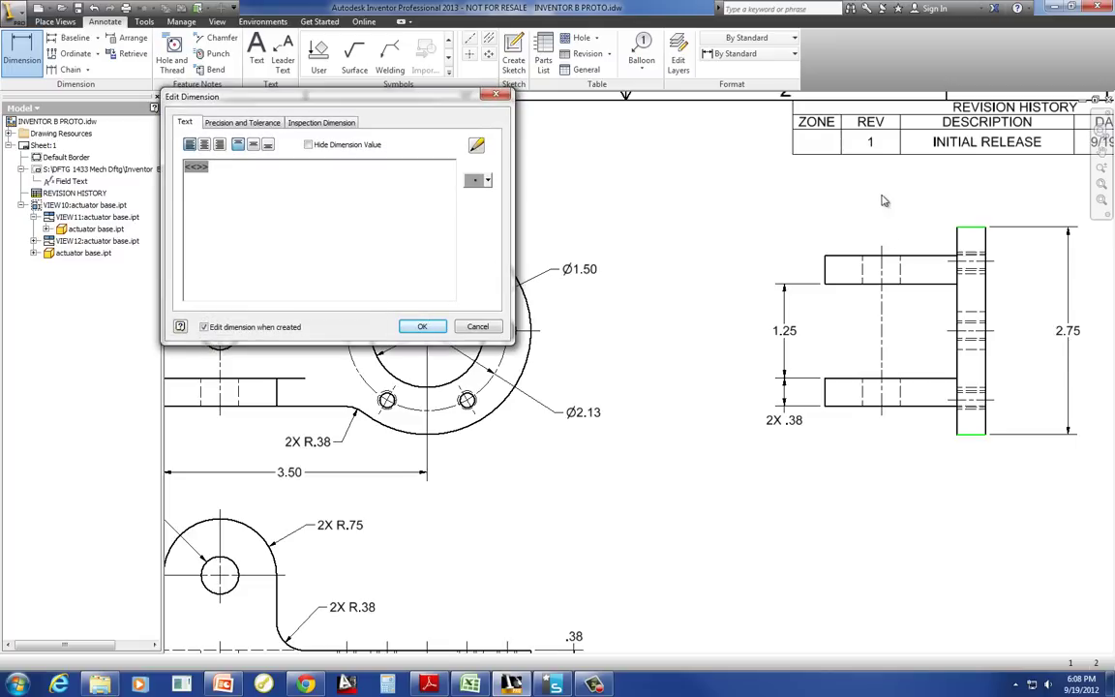
{"action": "left_click", "coordinate": [489, 182]}
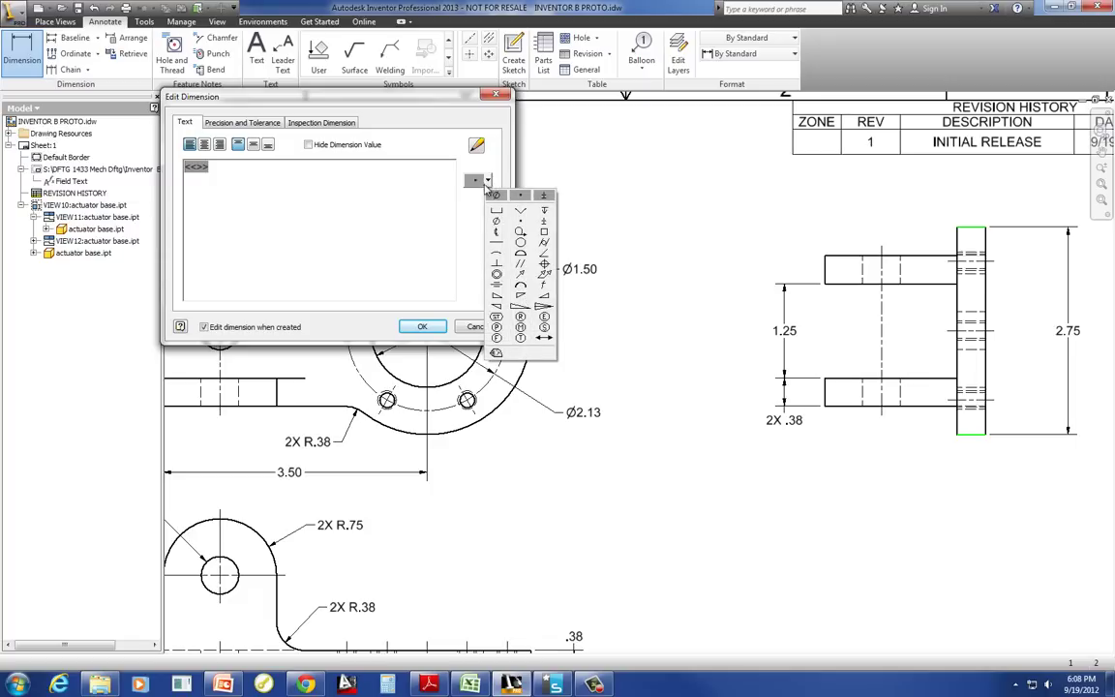
{"action": "left_click", "coordinate": [497, 222]}
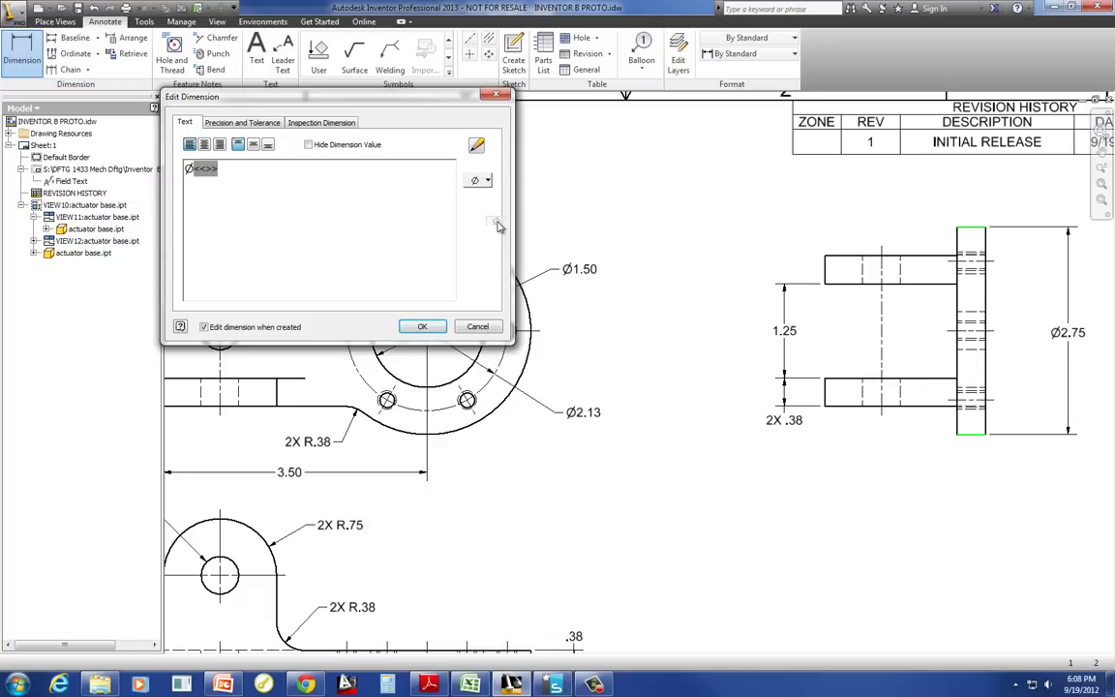
{"action": "left_click", "coordinate": [423, 327]}
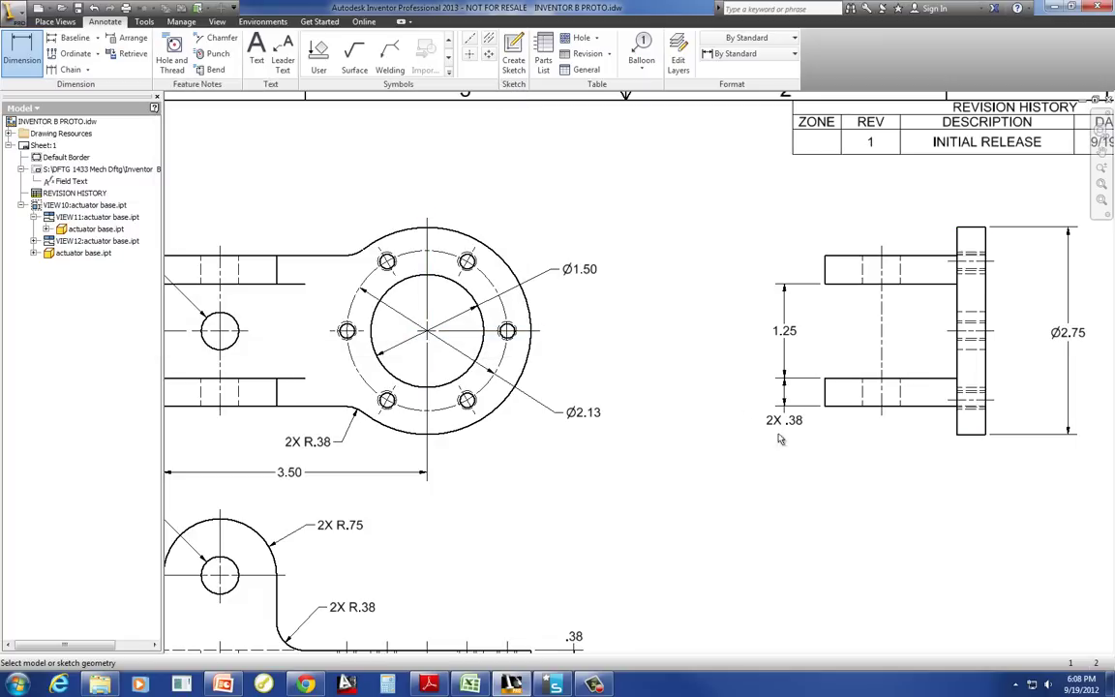
{"action": "scroll", "coordinate": [784, 453], "scroll_direction": "down", "scroll_amount": 3}
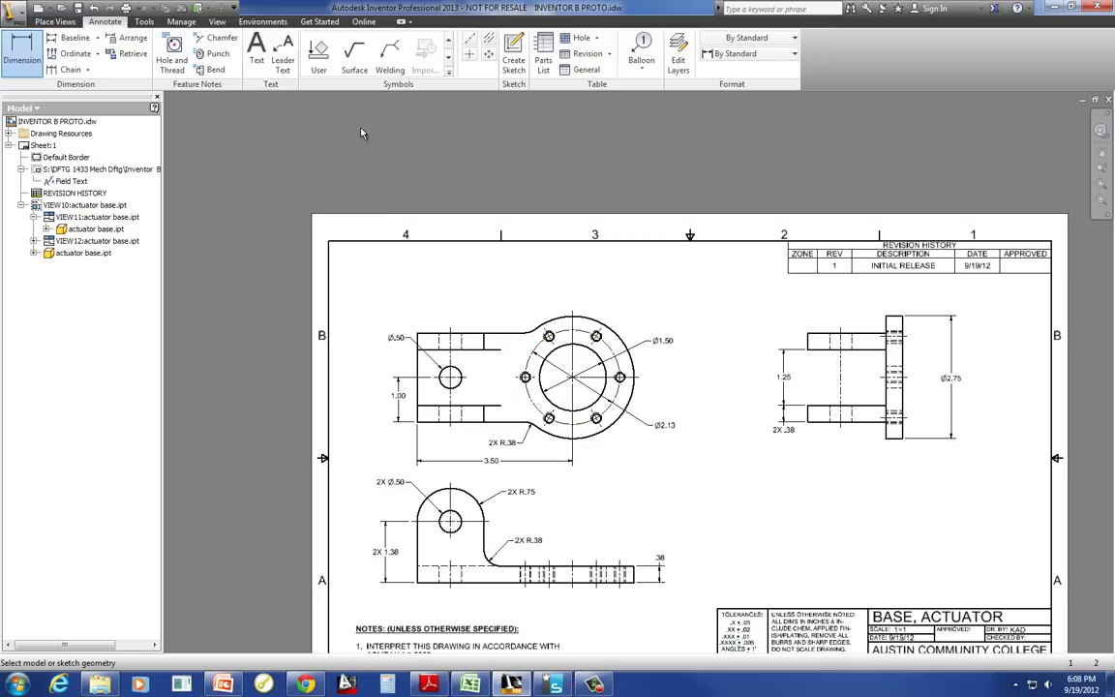
Place a 1/4-20 UNC - 2B hole note above the upper-right small hole
{"action": "left_click", "coordinate": [172, 69]}
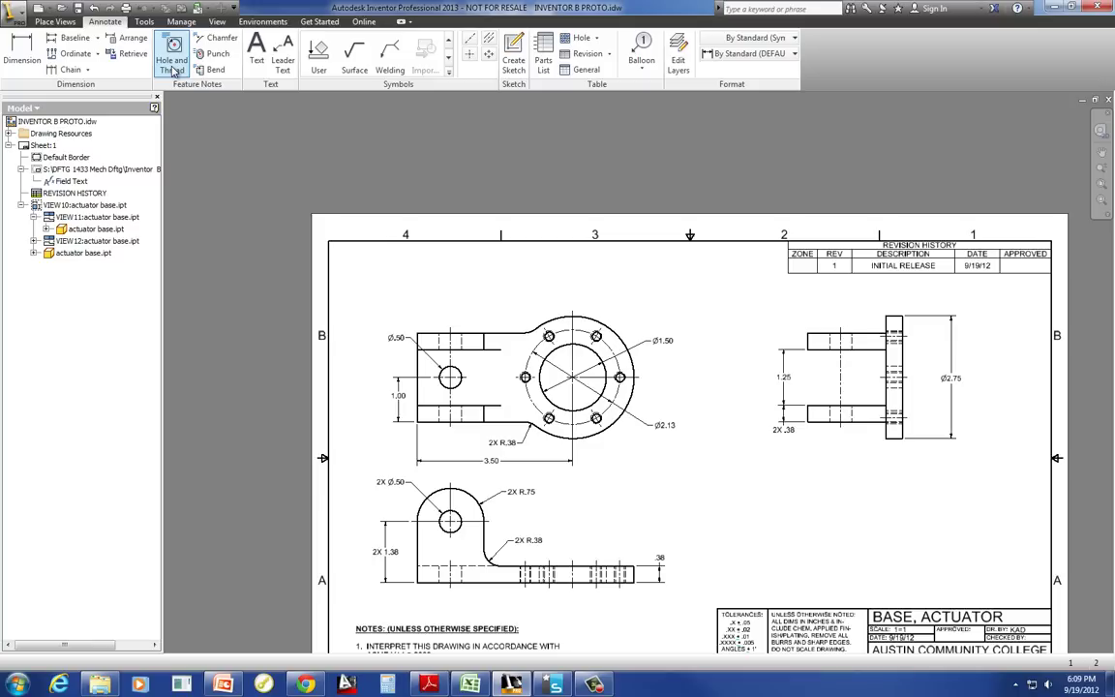
{"action": "left_click", "coordinate": [172, 70]}
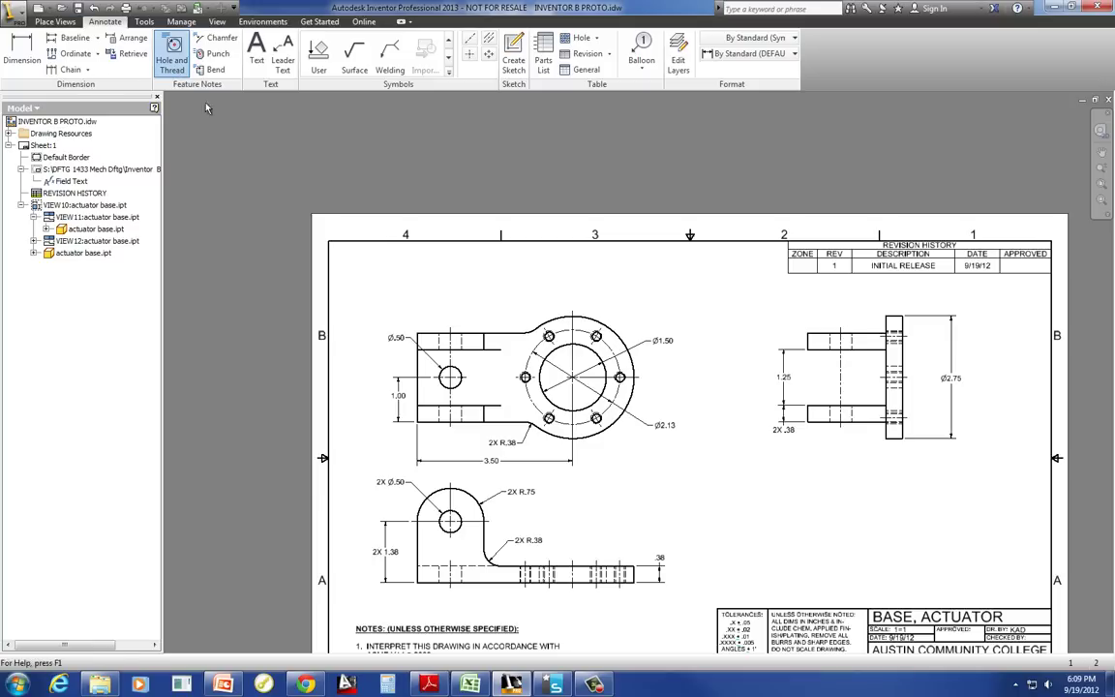
{"action": "scroll", "coordinate": [556, 250], "scroll_direction": "up", "scroll_amount": 5}
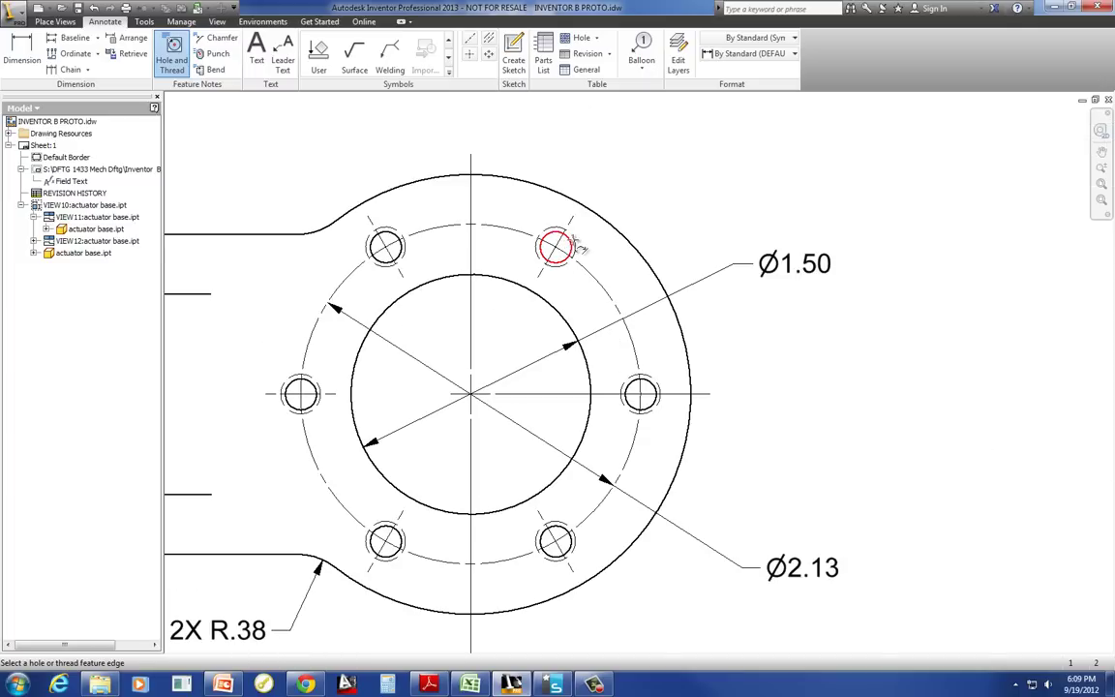
{"action": "left_click", "coordinate": [569, 247]}
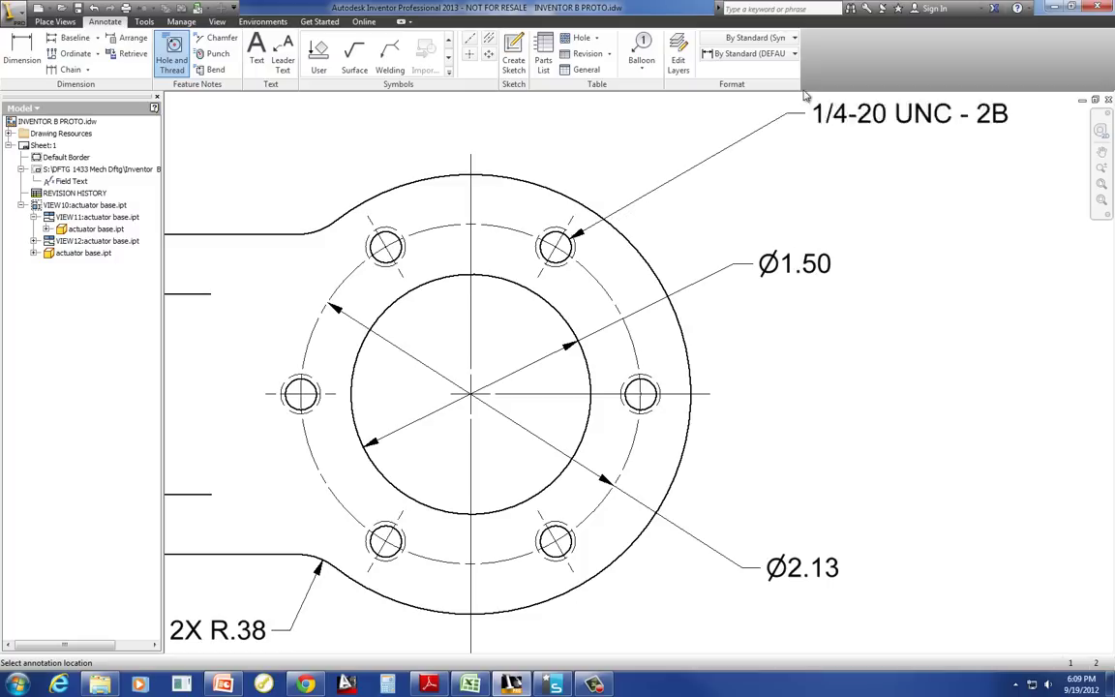
{"action": "left_click", "coordinate": [726, 114]}
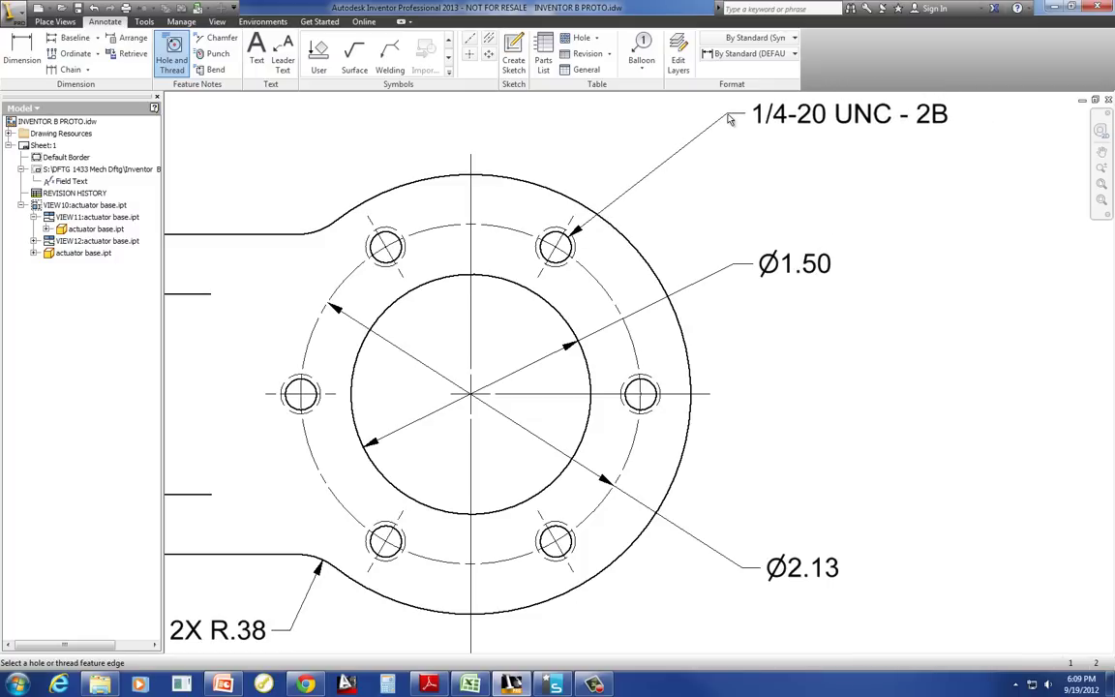
{"action": "key", "text": "Escape"}
Try setting the thread note's quantity prefix to 6
{"action": "double_click", "coordinate": [785, 123]}
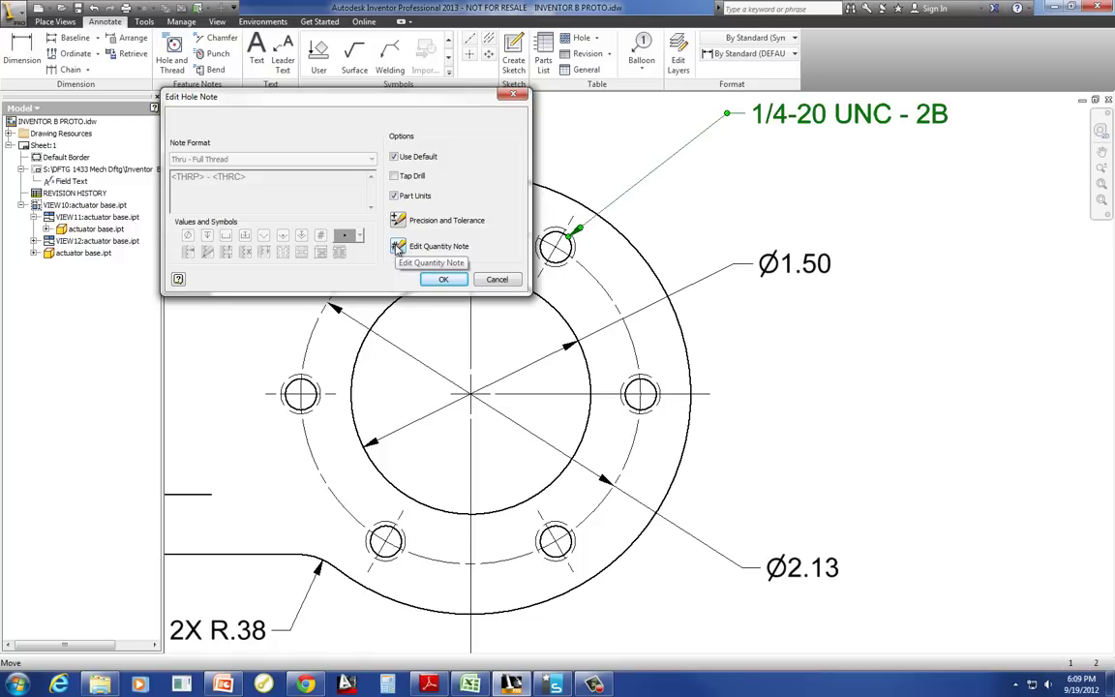
{"action": "left_click", "coordinate": [397, 248]}
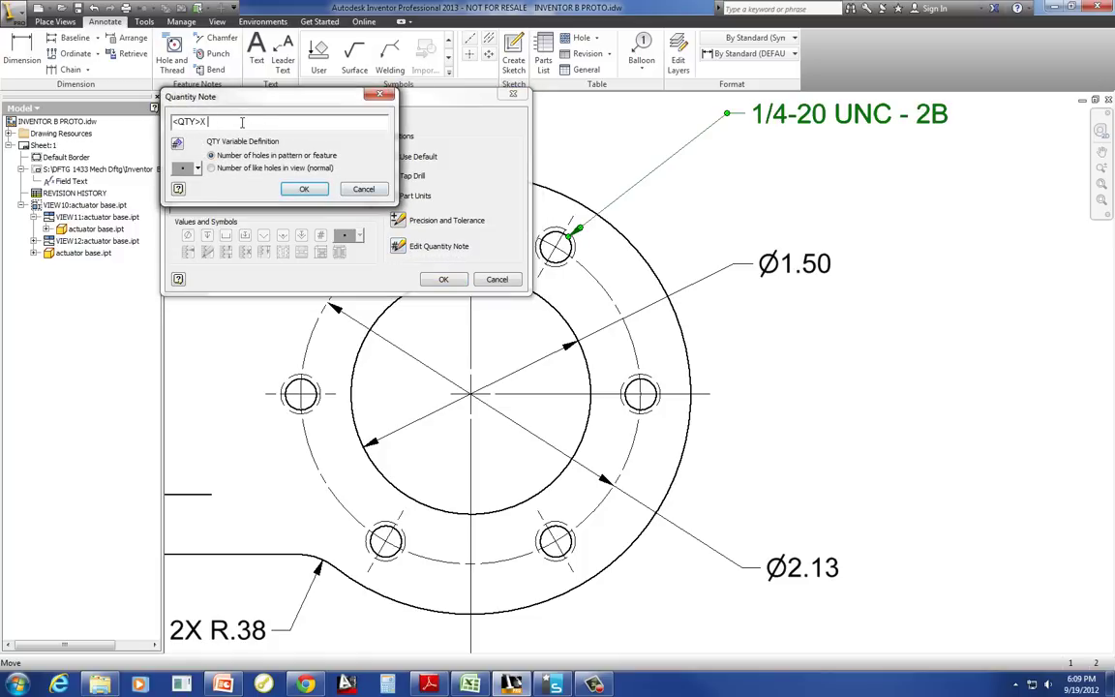
{"action": "type", "text": "6"}
{"action": "left_click", "coordinate": [304, 189]}
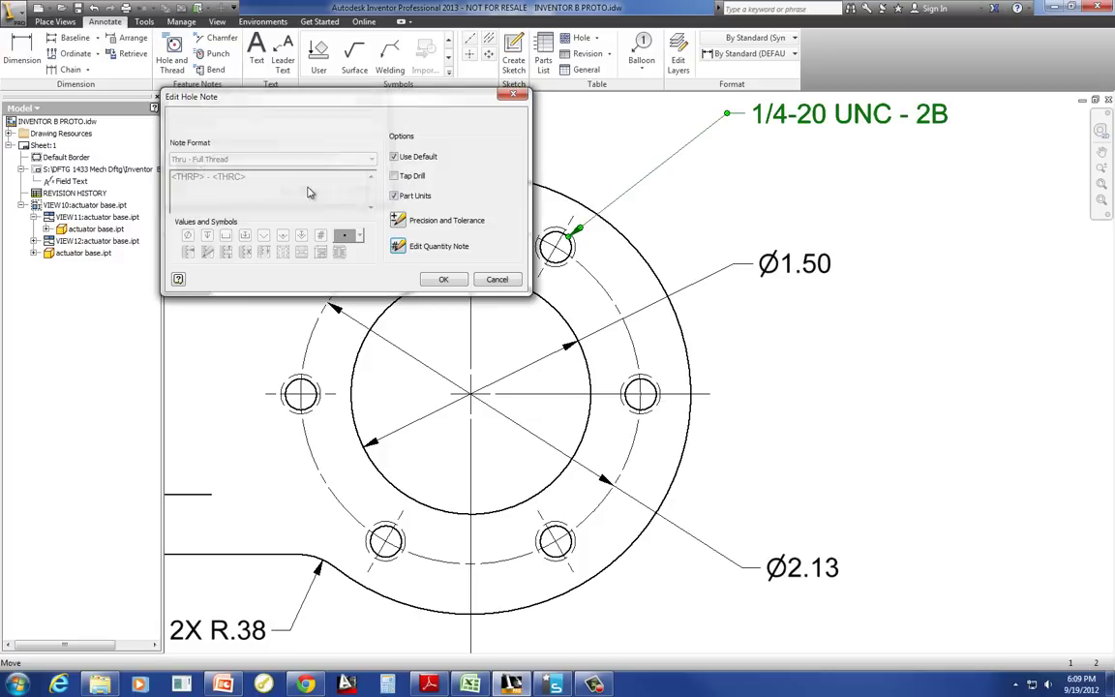
{"action": "left_click", "coordinate": [443, 279]}
{"action": "scroll", "coordinate": [560, 279], "scroll_direction": "down", "scroll_amount": 3}
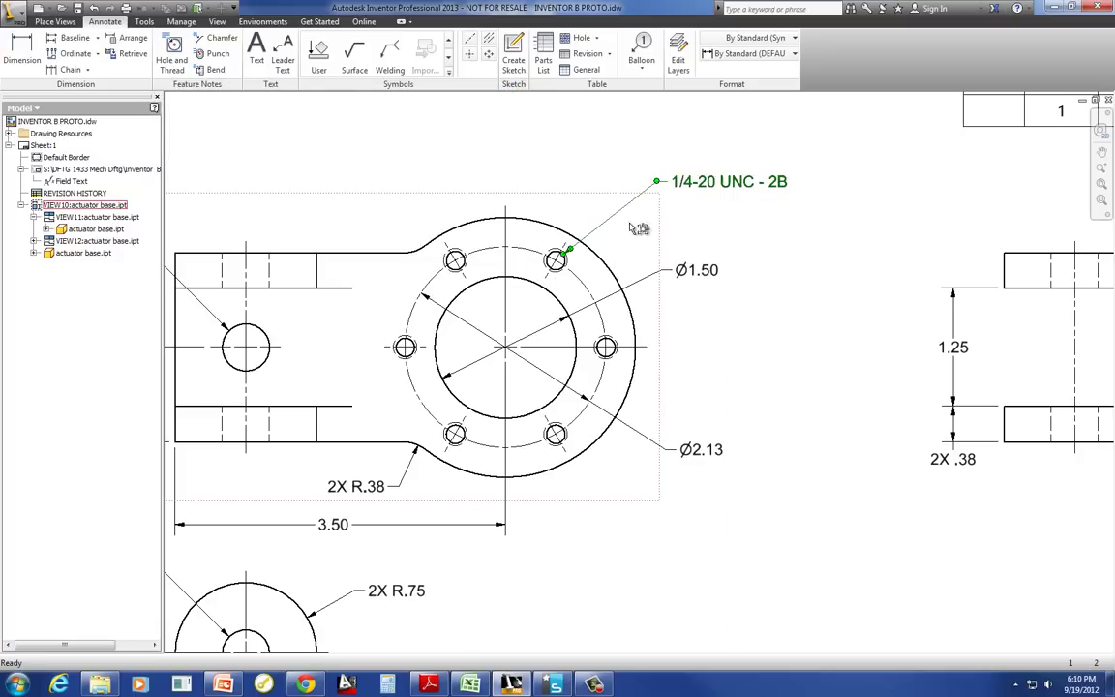
Replace the QTY placeholder in the note's quantity prefix with 6
{"action": "double_click", "coordinate": [668, 188]}
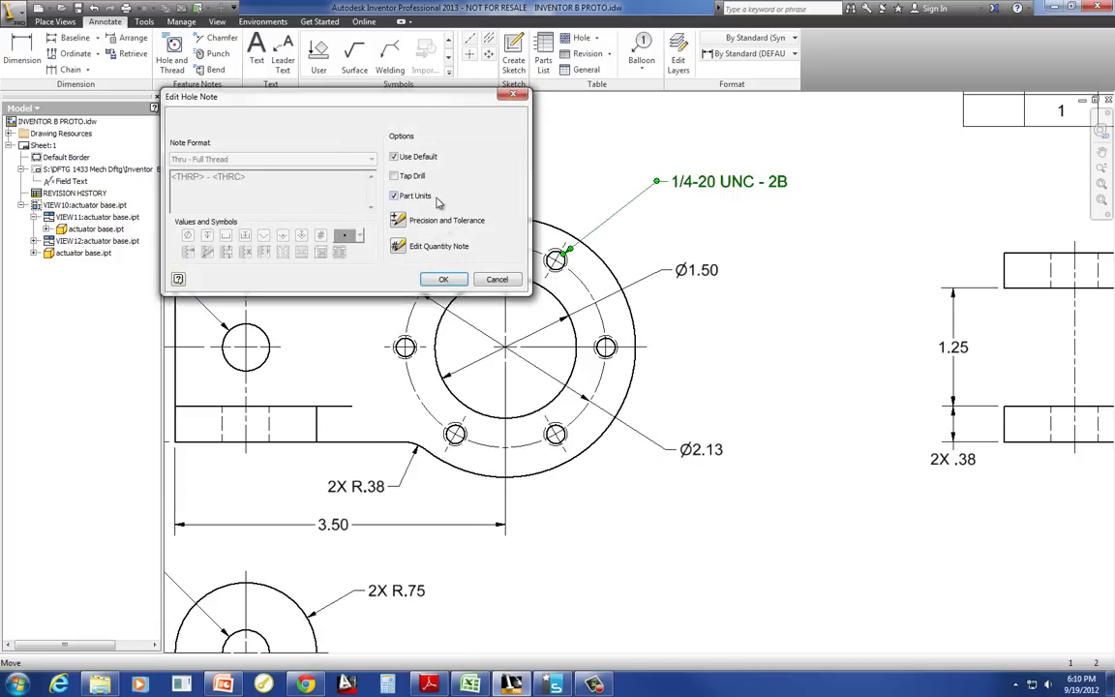
{"action": "left_click", "coordinate": [431, 246]}
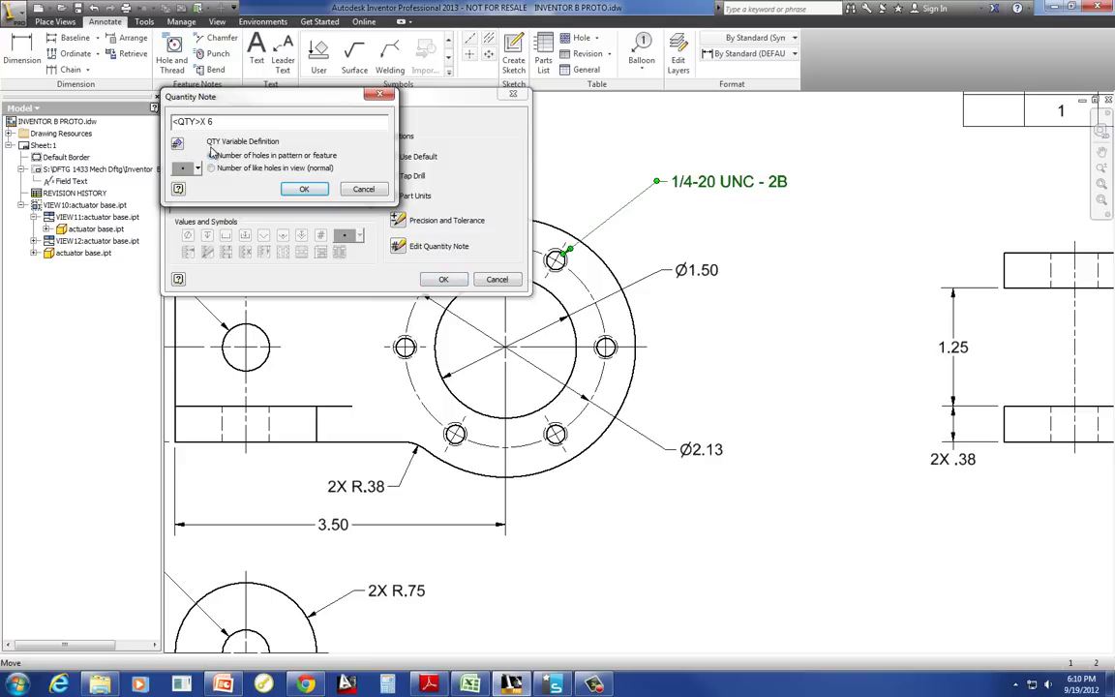
{"action": "double_click", "coordinate": [184, 121]}
{"action": "type", "text": "6>X"}
{"action": "left_click", "coordinate": [304, 189]}
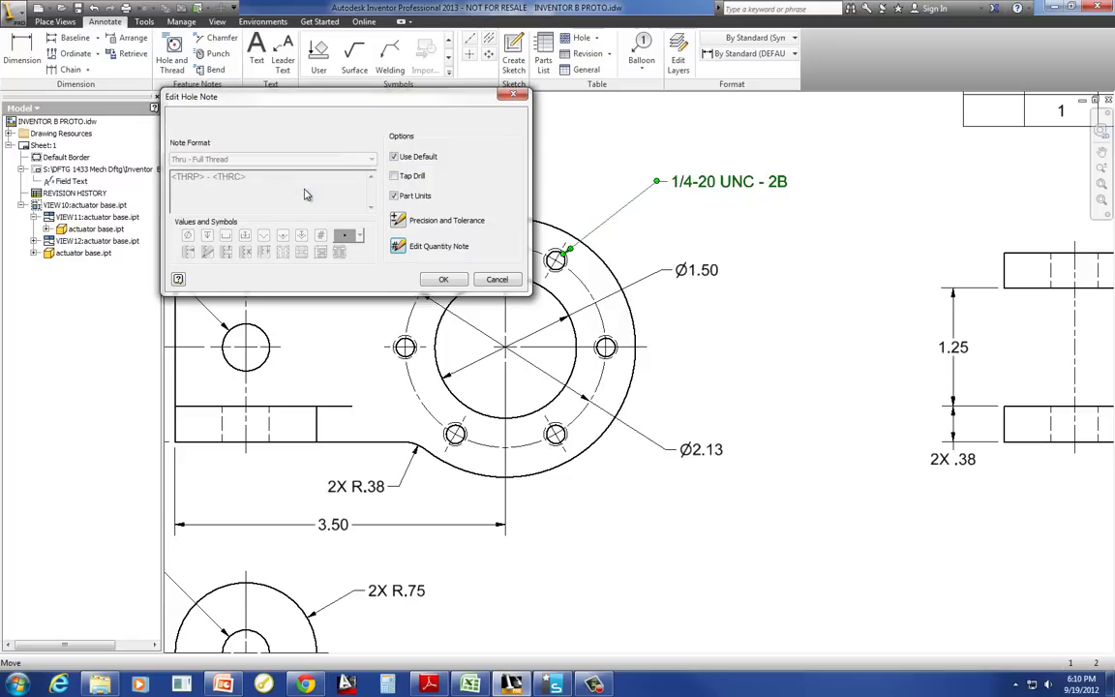
{"action": "left_click", "coordinate": [441, 279]}
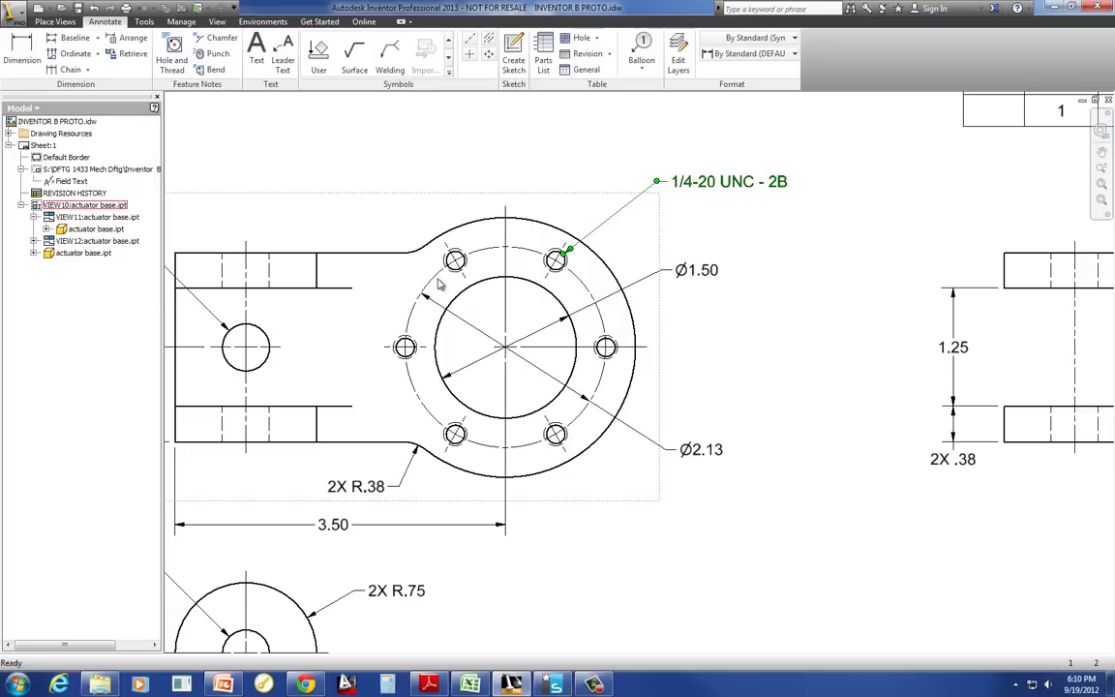
Turn off Use Default and prefix the note format with 6X
{"action": "double_click", "coordinate": [670, 187]}
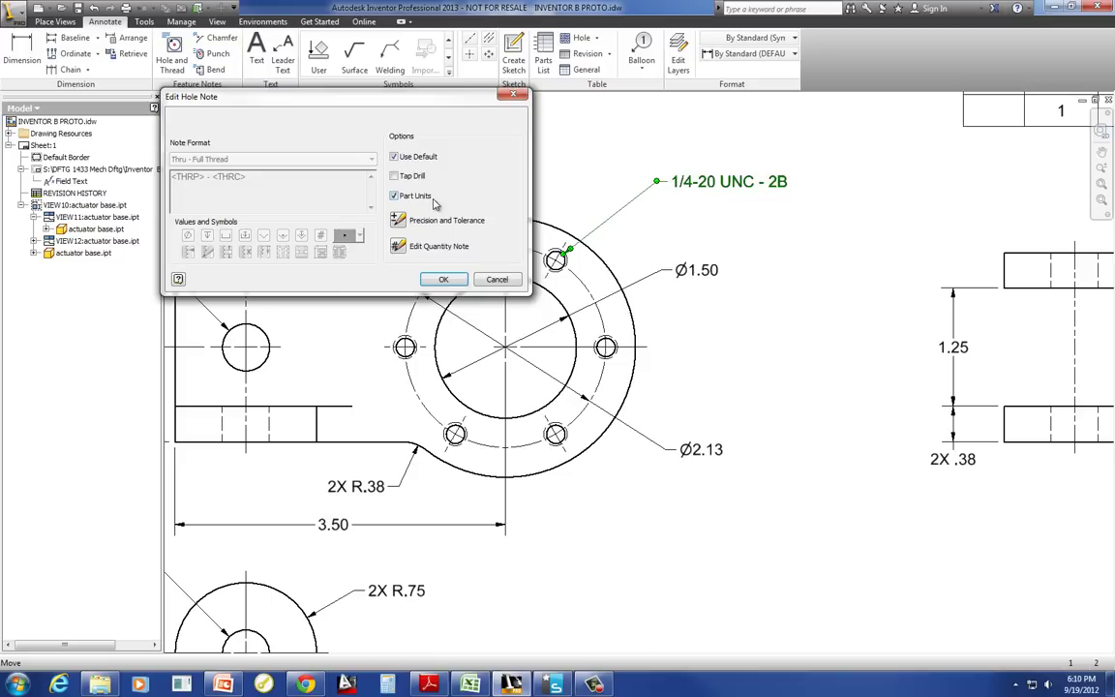
{"action": "left_click", "coordinate": [394, 157]}
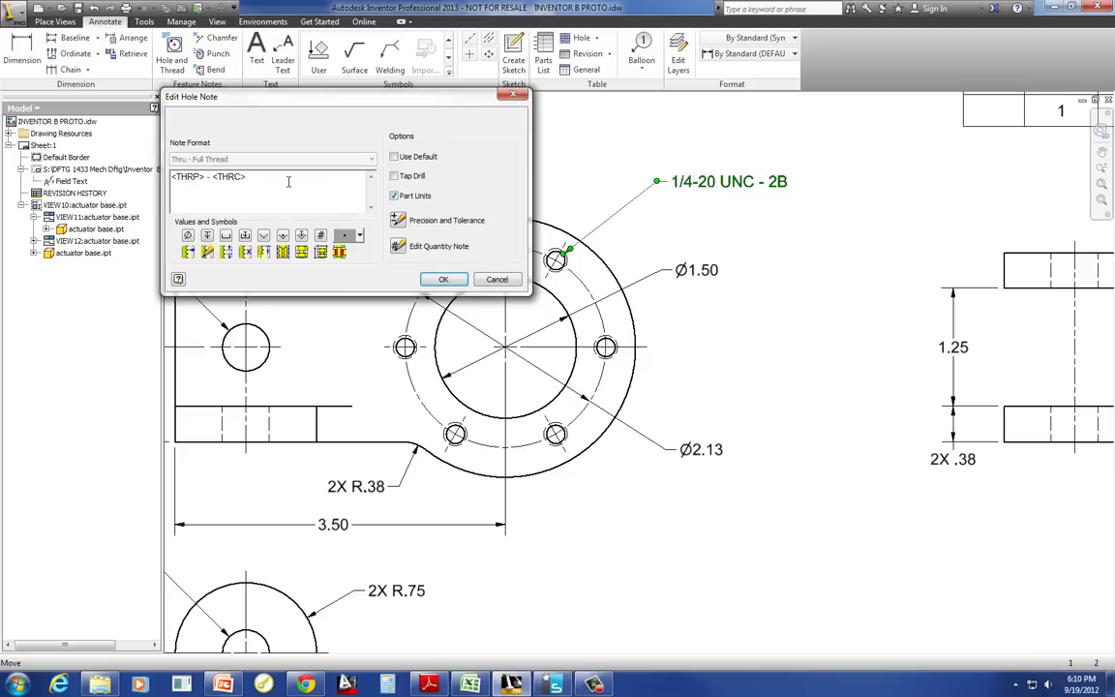
{"action": "key", "text": "Home"}
{"action": "type", "text": "6X"}
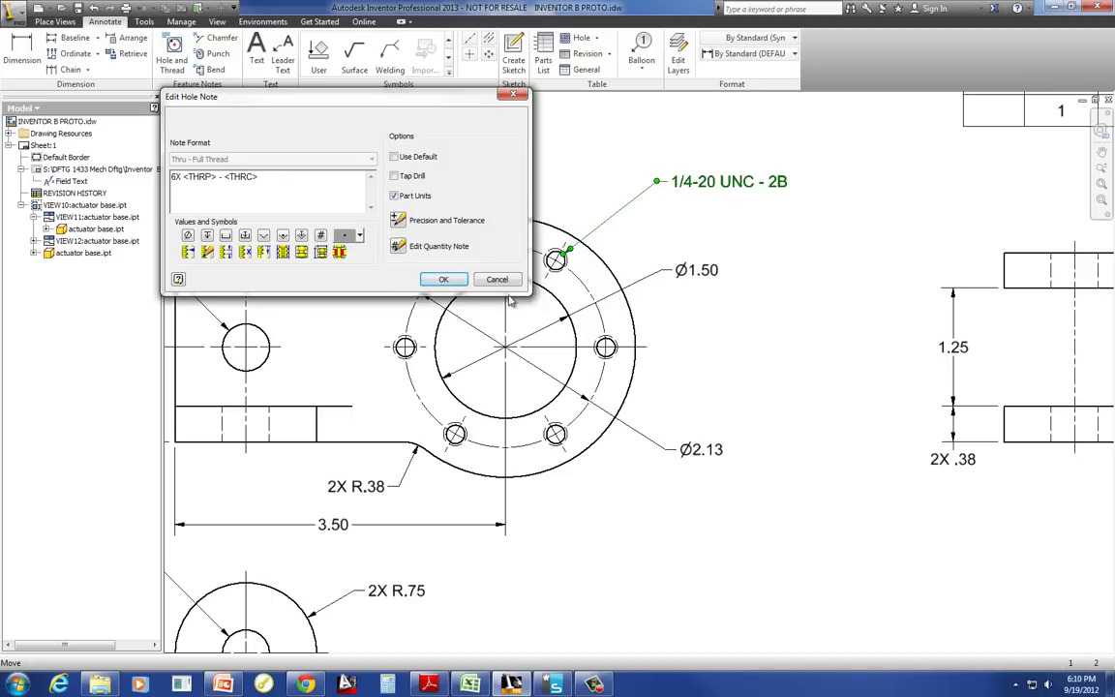
{"action": "left_click", "coordinate": [444, 279]}
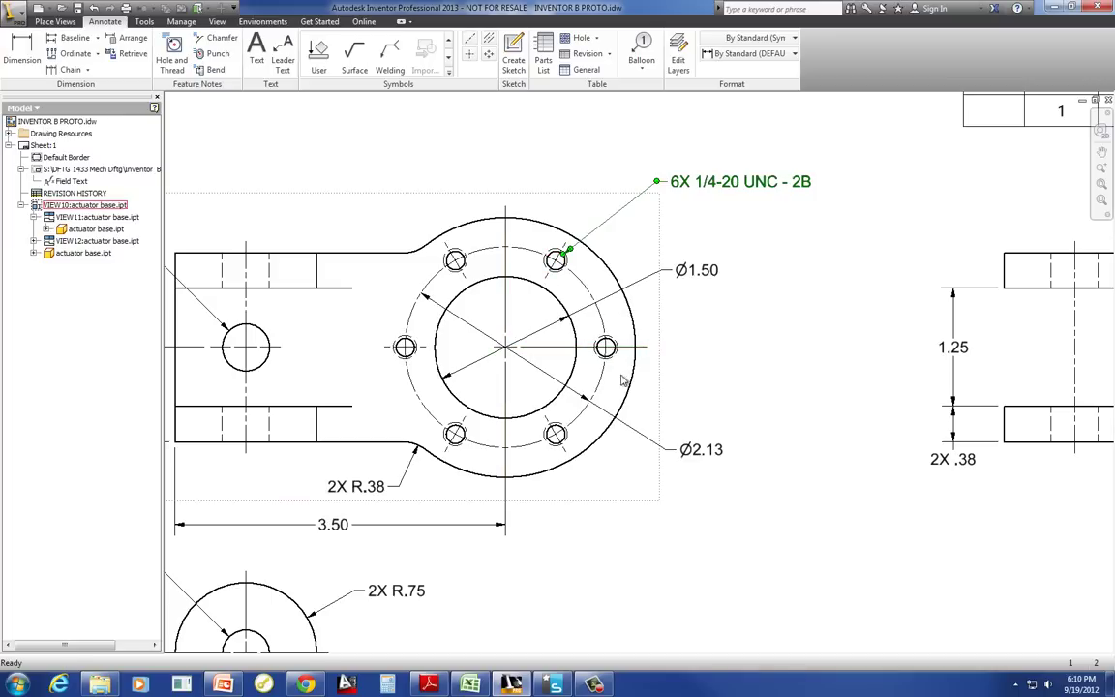
{"action": "left_click", "coordinate": [779, 394]}
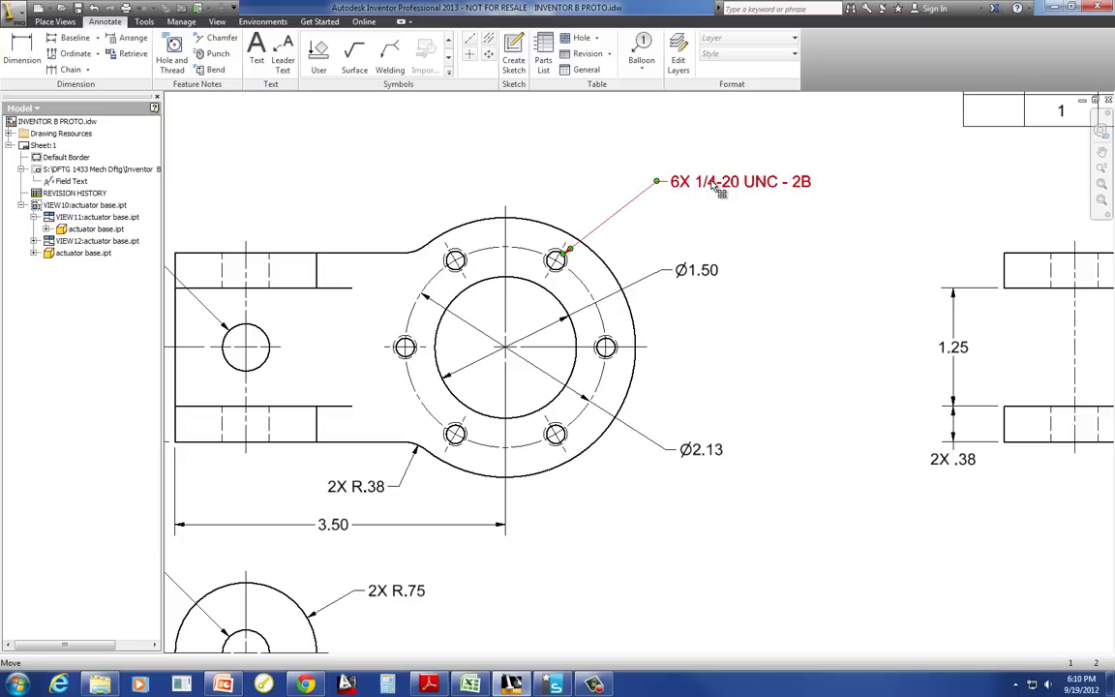
Add a second line reading EQUALLY SPACED to the hole note
{"action": "double_click", "coordinate": [654, 181]}
{"action": "key", "text": "Return"}
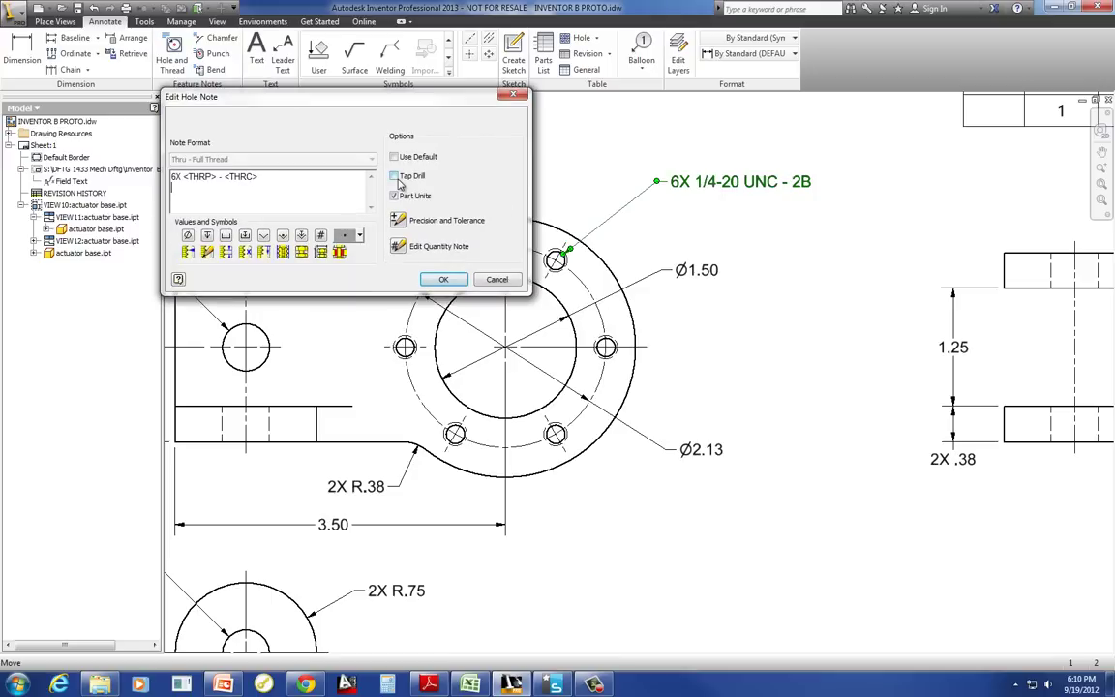
{"action": "type", "text": "EQUALLY SPACED"}
{"action": "left_click", "coordinate": [445, 280]}
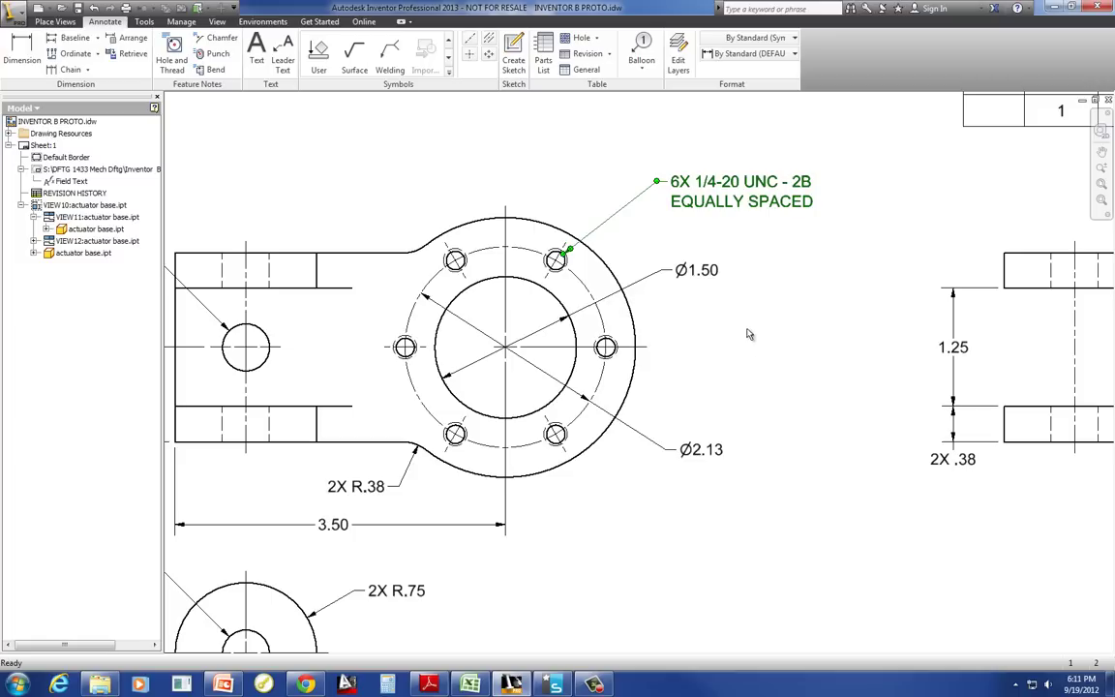
{"action": "left_click", "coordinate": [765, 355]}
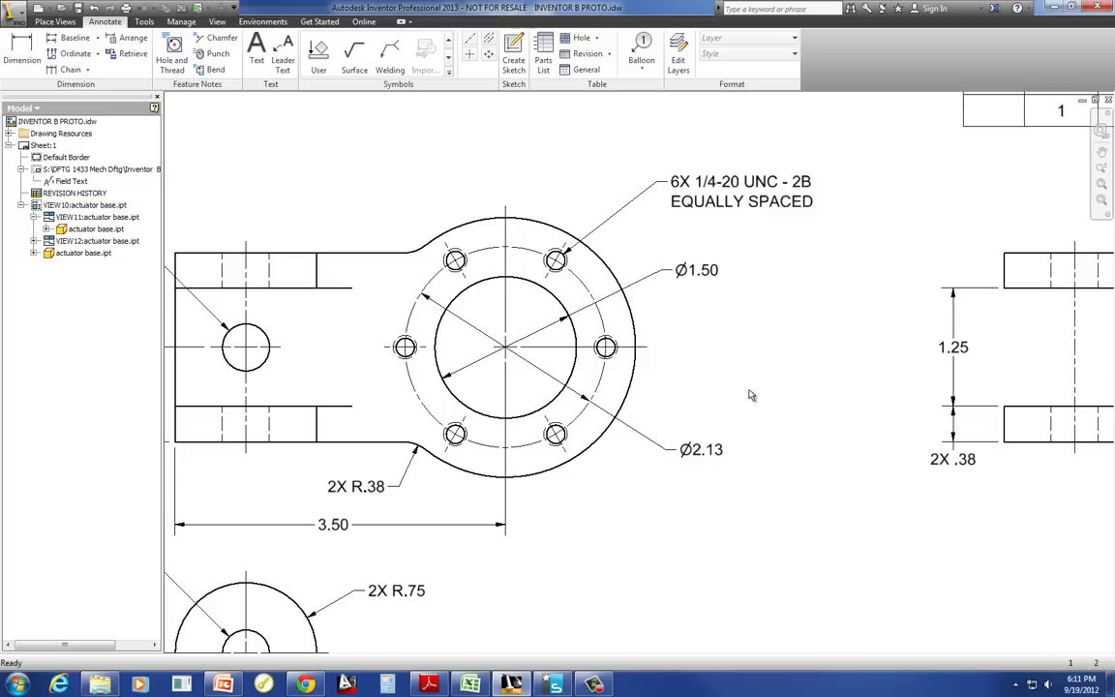
{"action": "scroll", "coordinate": [750, 395], "scroll_direction": "down", "scroll_amount": 3}
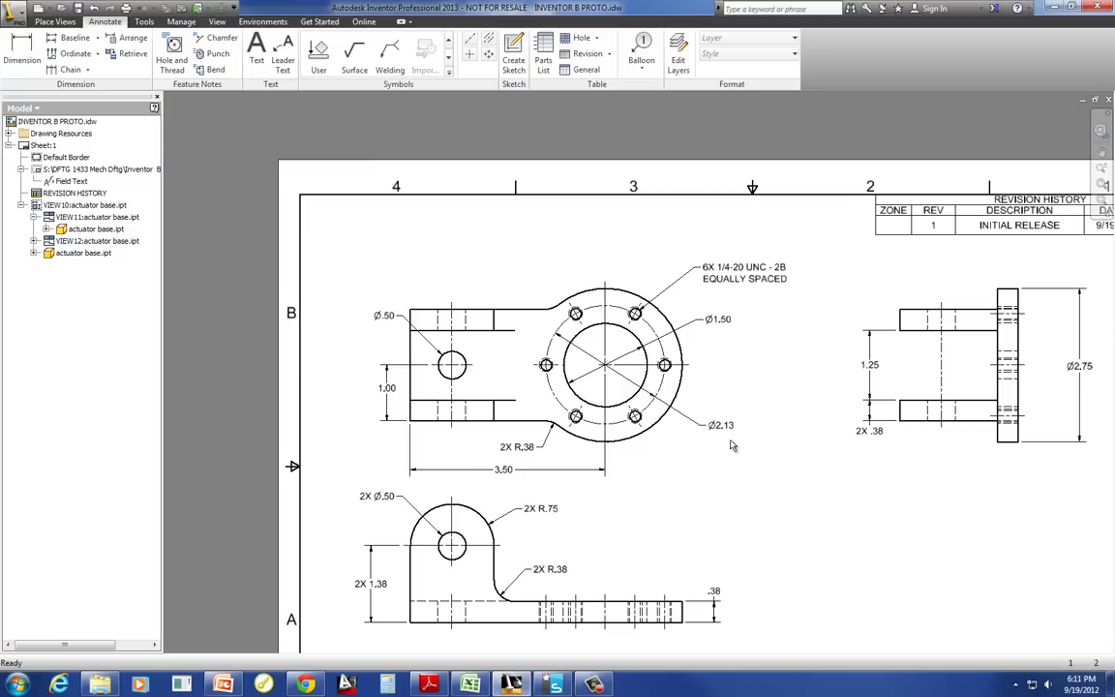
{"action": "scroll", "coordinate": [714, 465], "scroll_direction": "down", "scroll_amount": 3}
{"action": "scroll", "coordinate": [748, 510], "scroll_direction": "up", "scroll_amount": 4}
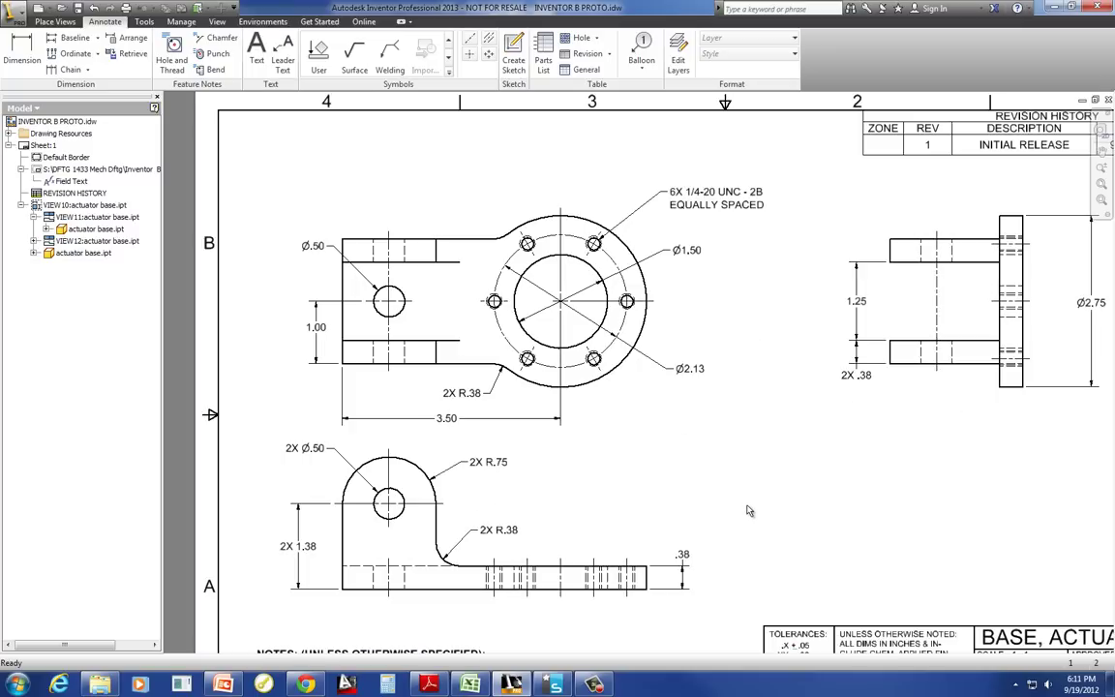
{"action": "scroll", "coordinate": [748, 511], "scroll_direction": "down", "scroll_amount": 2}
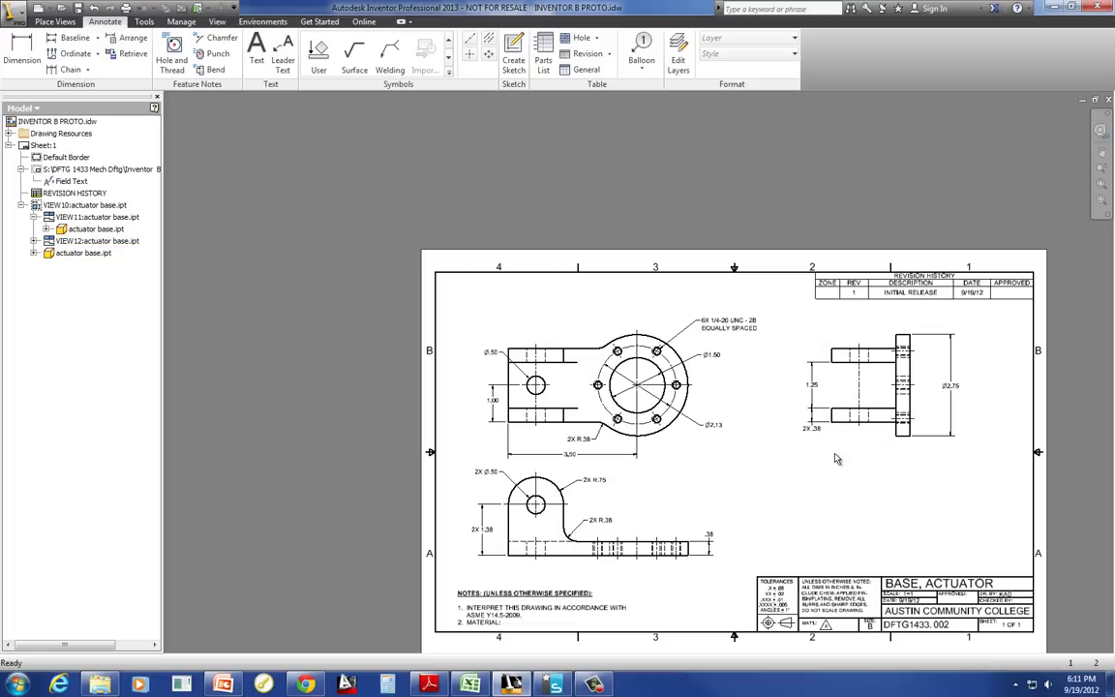
{"action": "scroll", "coordinate": [838, 458], "scroll_direction": "up", "scroll_amount": 3}
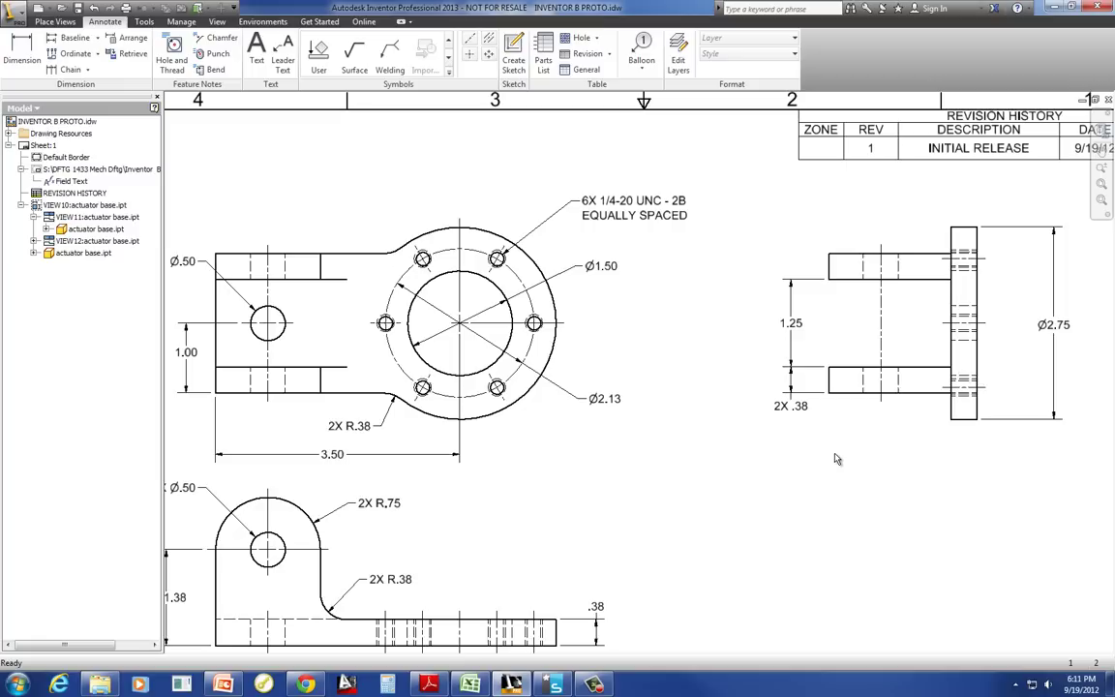
{"action": "scroll", "coordinate": [791, 475], "scroll_direction": "down", "scroll_amount": 3}
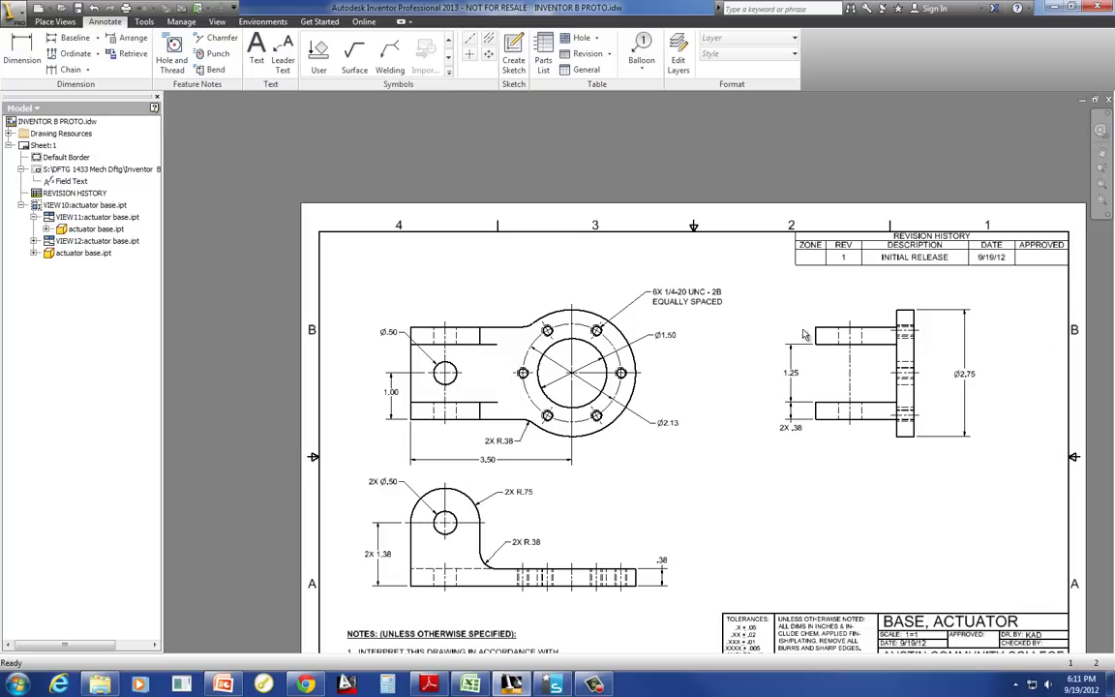
Set Ø2.13, .38, 2X .38, 2X 1.38 and 2X R.38 dimensions to 3.123 precision
{"action": "left_click", "coordinate": [676, 430]}
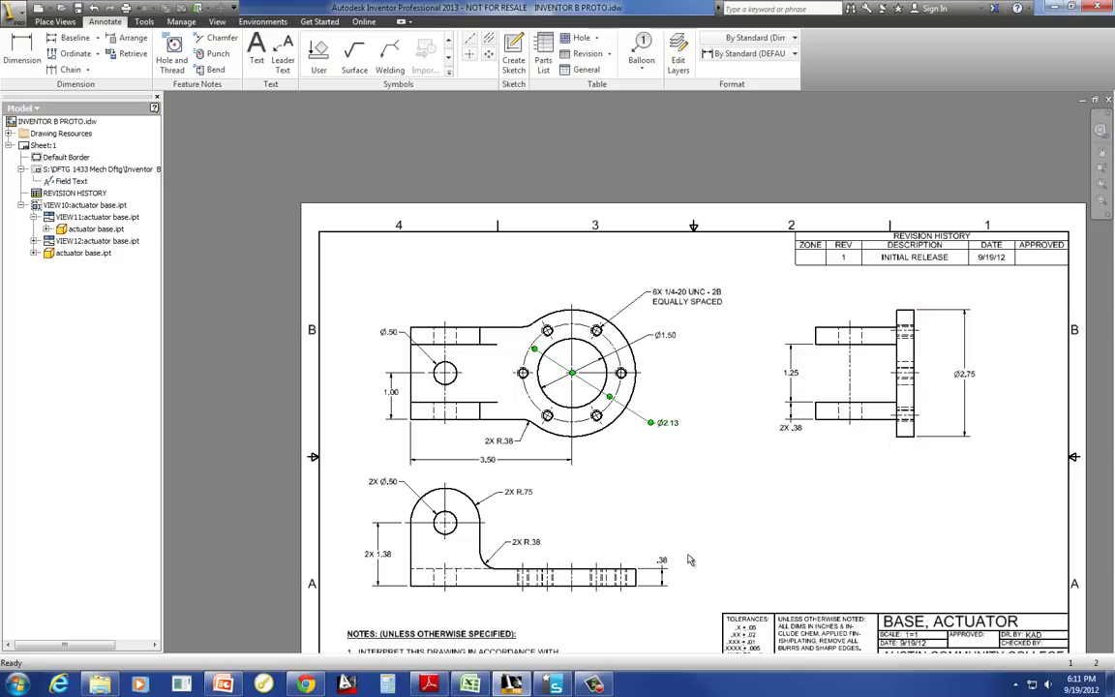
{"action": "left_click", "coordinate": [662, 571], "text": "ctrl"}
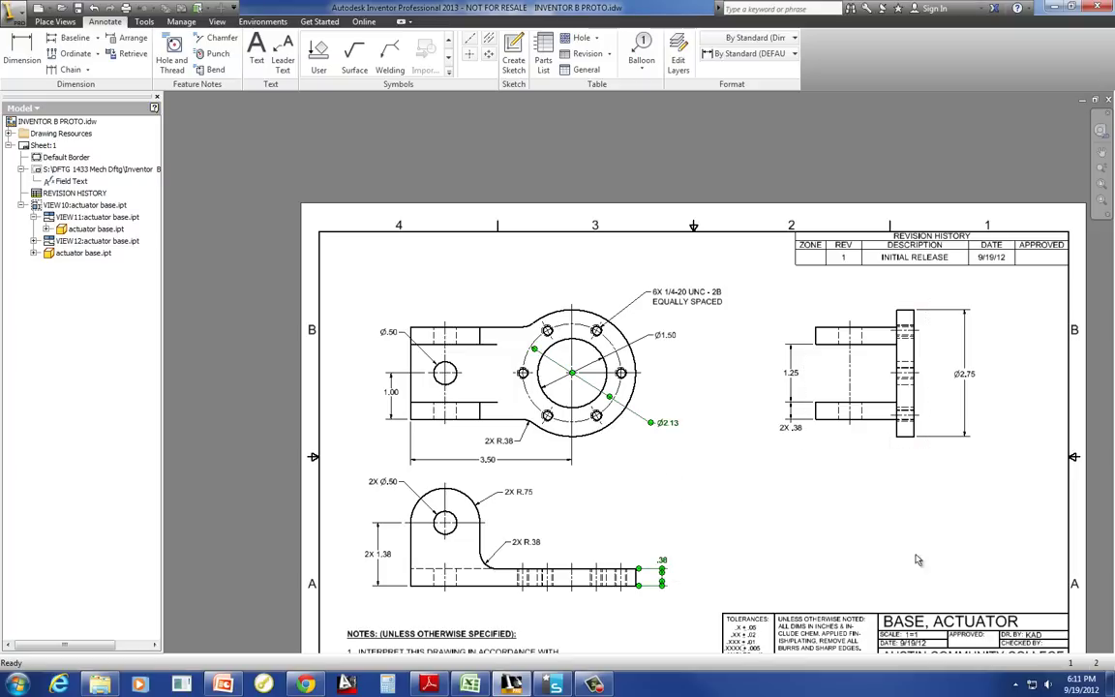
{"action": "left_click", "coordinate": [798, 433], "text": "ctrl"}
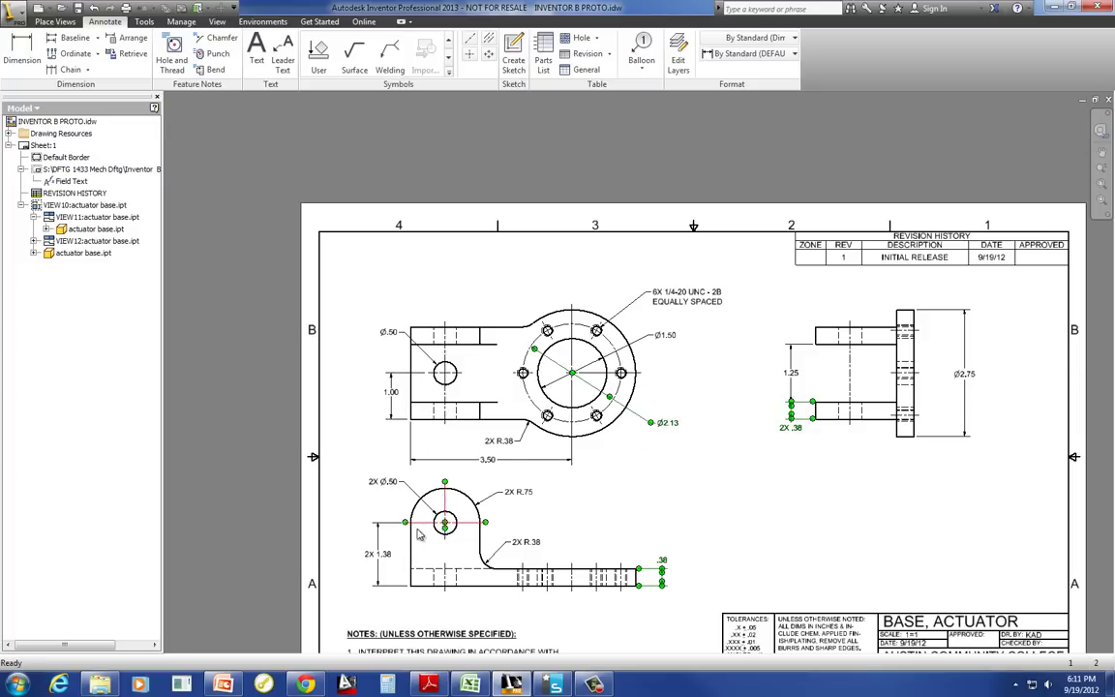
{"action": "left_click", "coordinate": [388, 557], "text": "ctrl"}
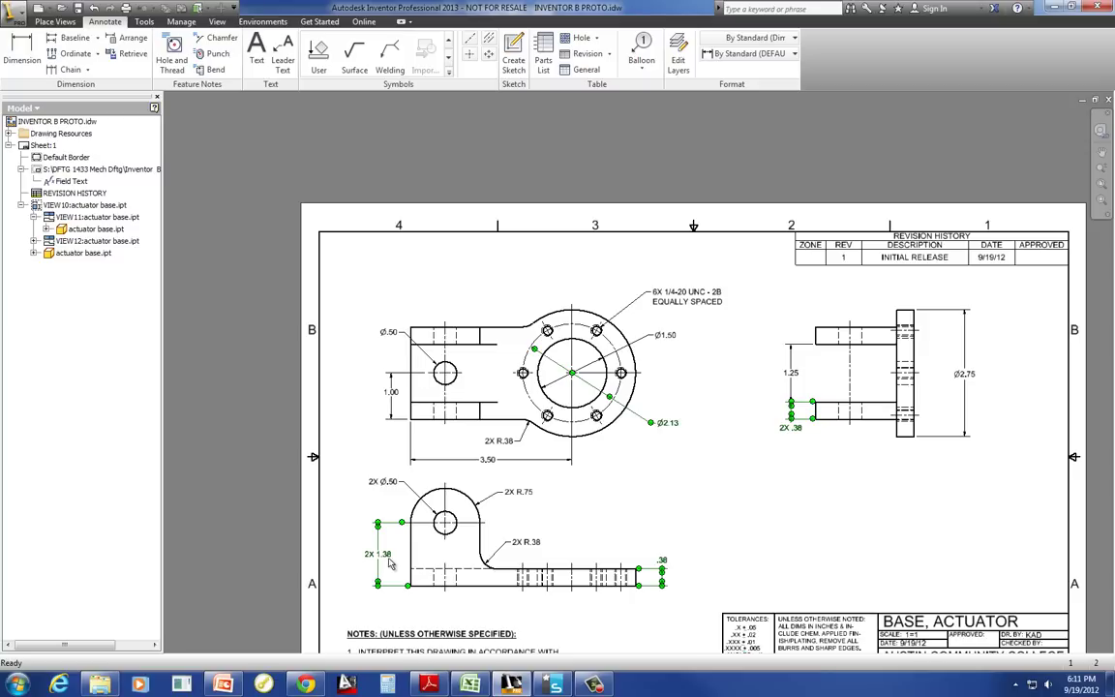
{"action": "left_click", "coordinate": [520, 443], "text": "ctrl"}
{"action": "left_click", "coordinate": [523, 542], "text": "ctrl"}
{"action": "right_click", "coordinate": [670, 431]}
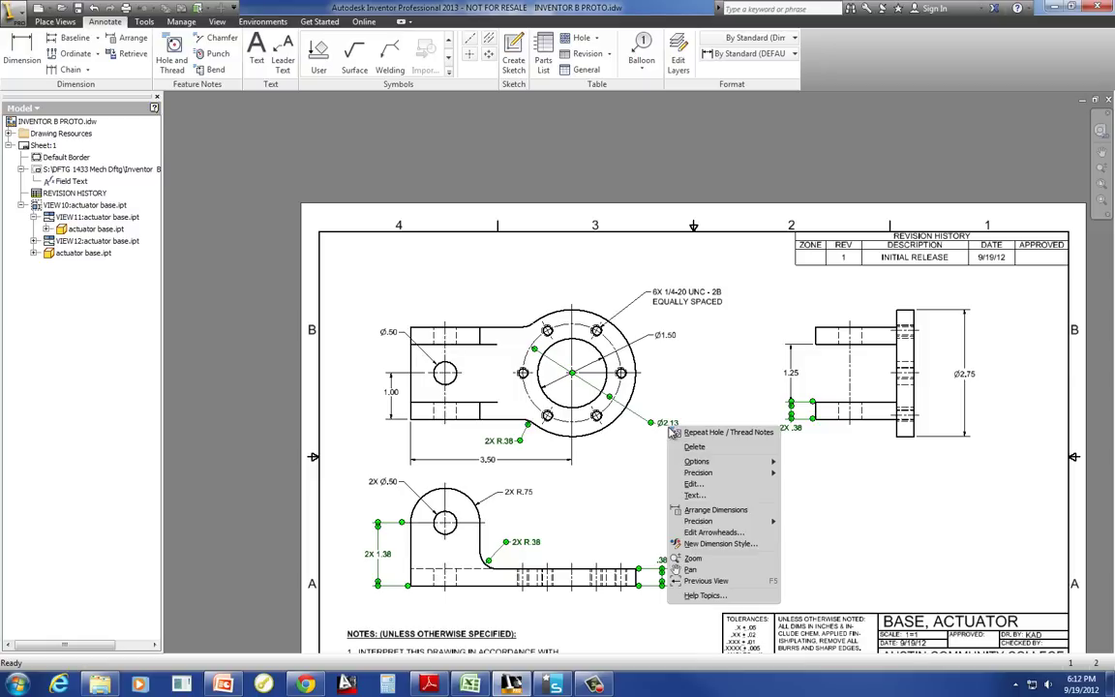
{"action": "mouse_move", "coordinate": [740, 478]}
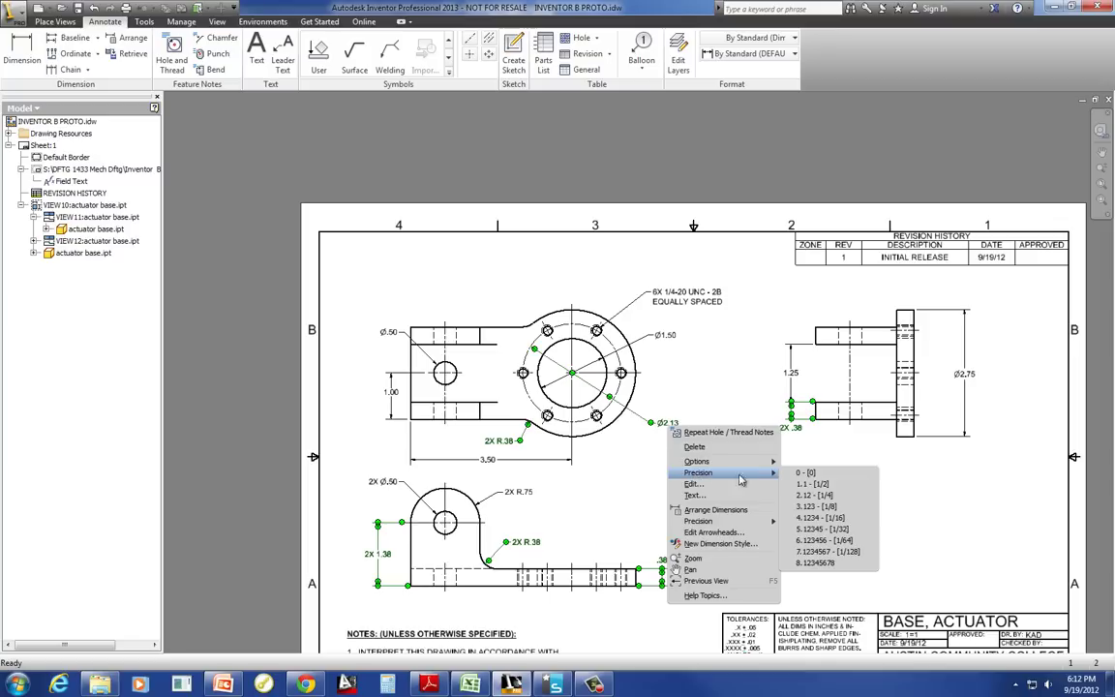
{"action": "left_click", "coordinate": [818, 507]}
{"action": "key", "text": "Escape"}
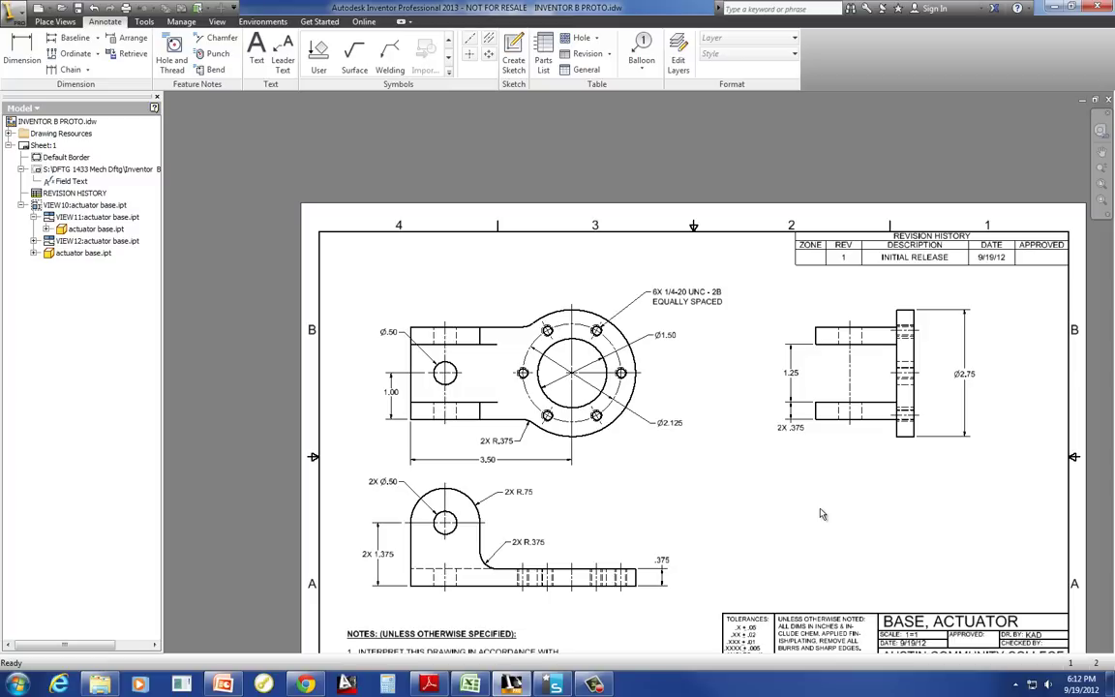
{"action": "left_click", "coordinate": [798, 430]}
{"action": "left_click", "coordinate": [608, 395], "text": "ctrl"}
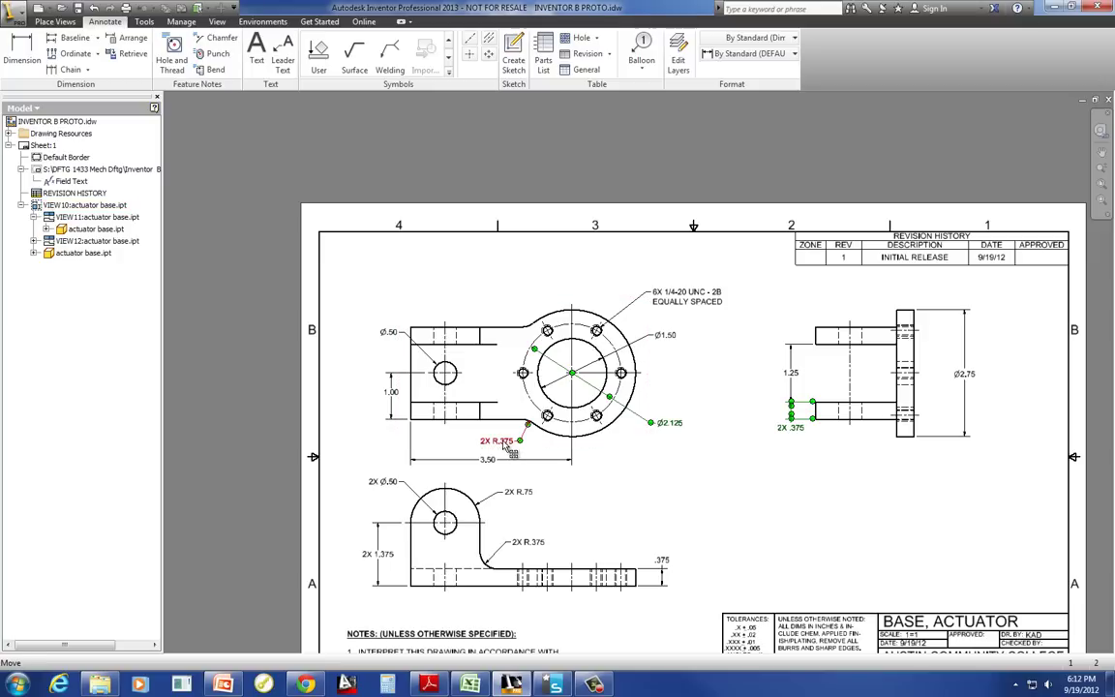
{"action": "left_click", "coordinate": [674, 435]}
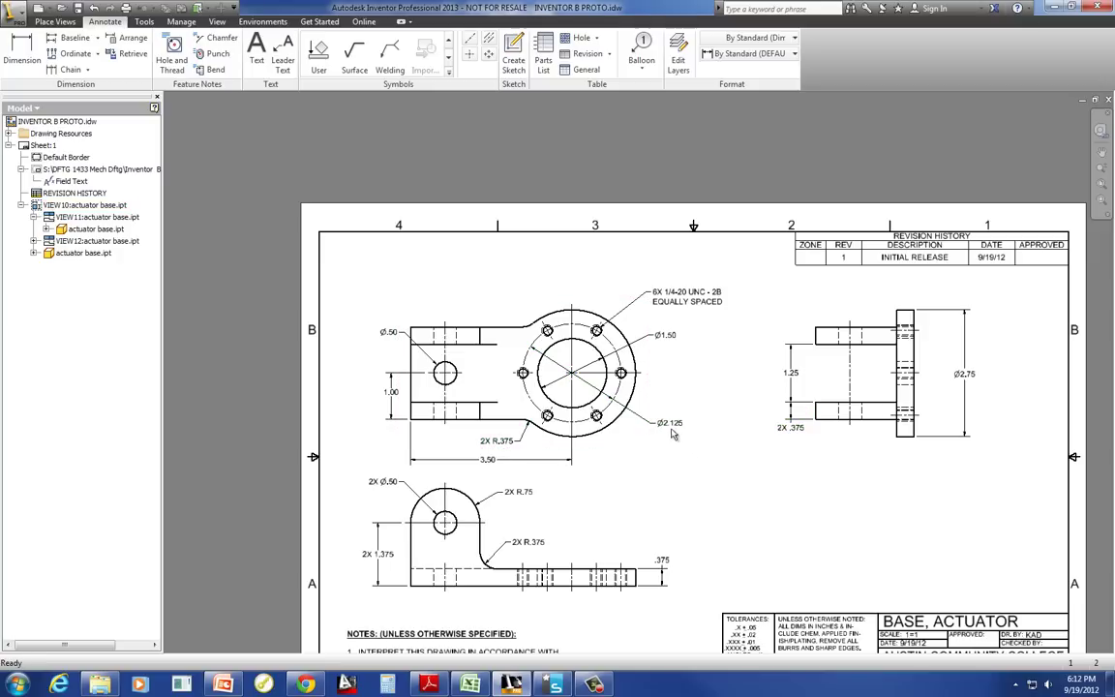
{"action": "left_click", "coordinate": [791, 416]}
{"action": "left_click", "coordinate": [721, 505]}
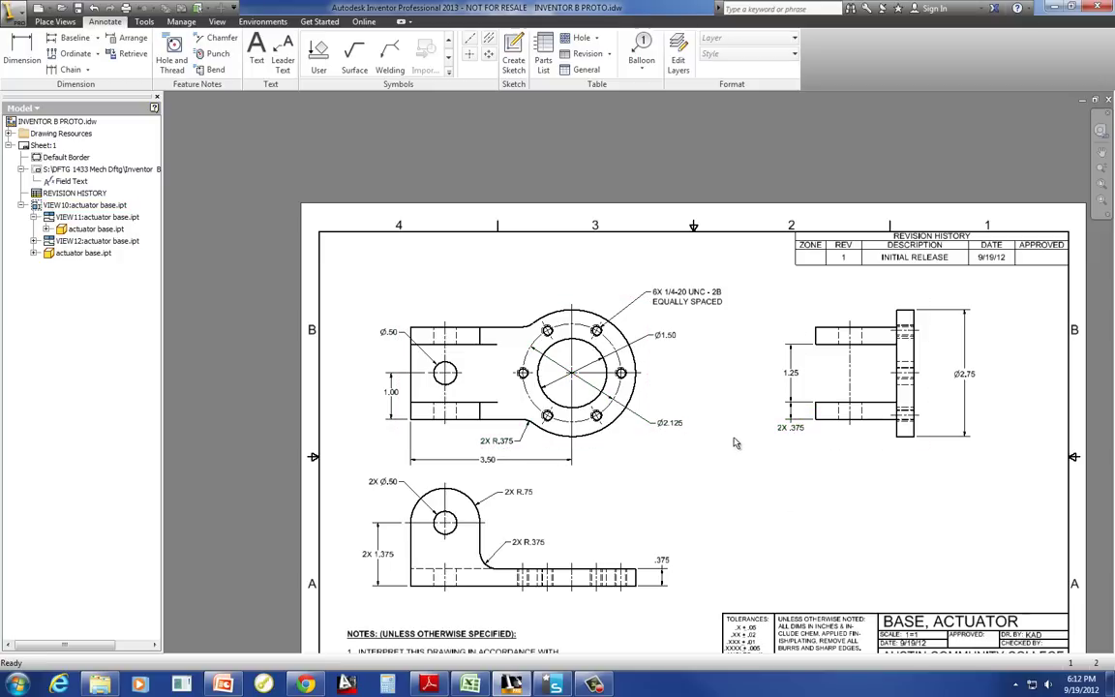
{"action": "left_click", "coordinate": [673, 430]}
{"action": "right_click", "coordinate": [670, 425]}
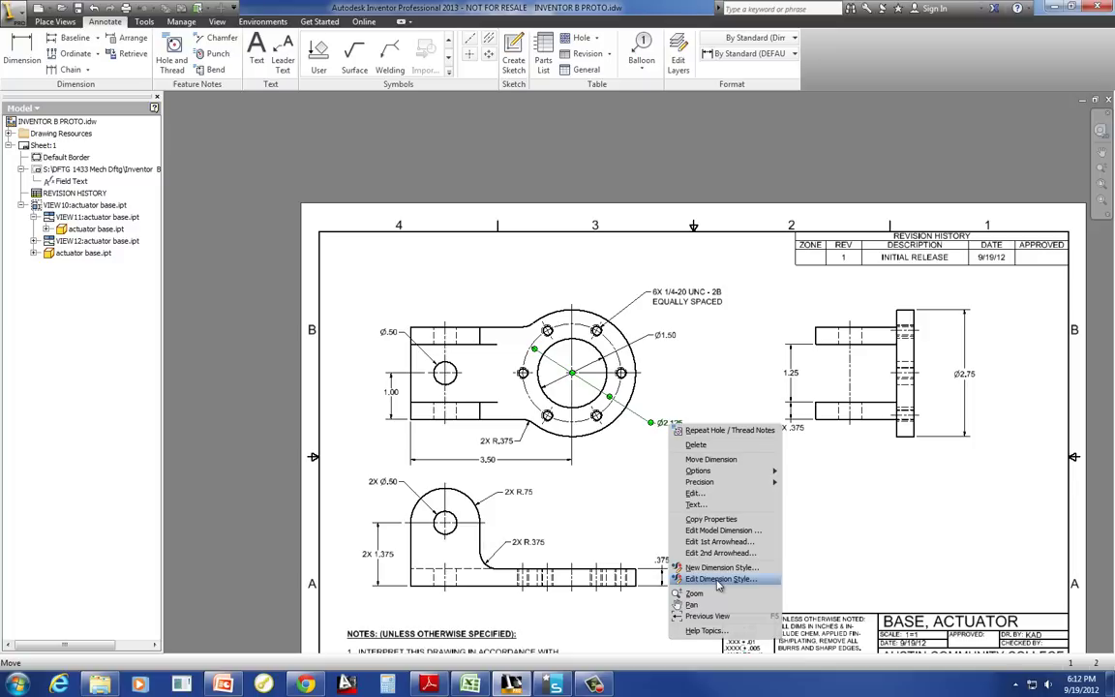
{"action": "left_click", "coordinate": [721, 158]}
{"action": "scroll", "coordinate": [592, 293], "scroll_direction": "up", "scroll_amount": 5}
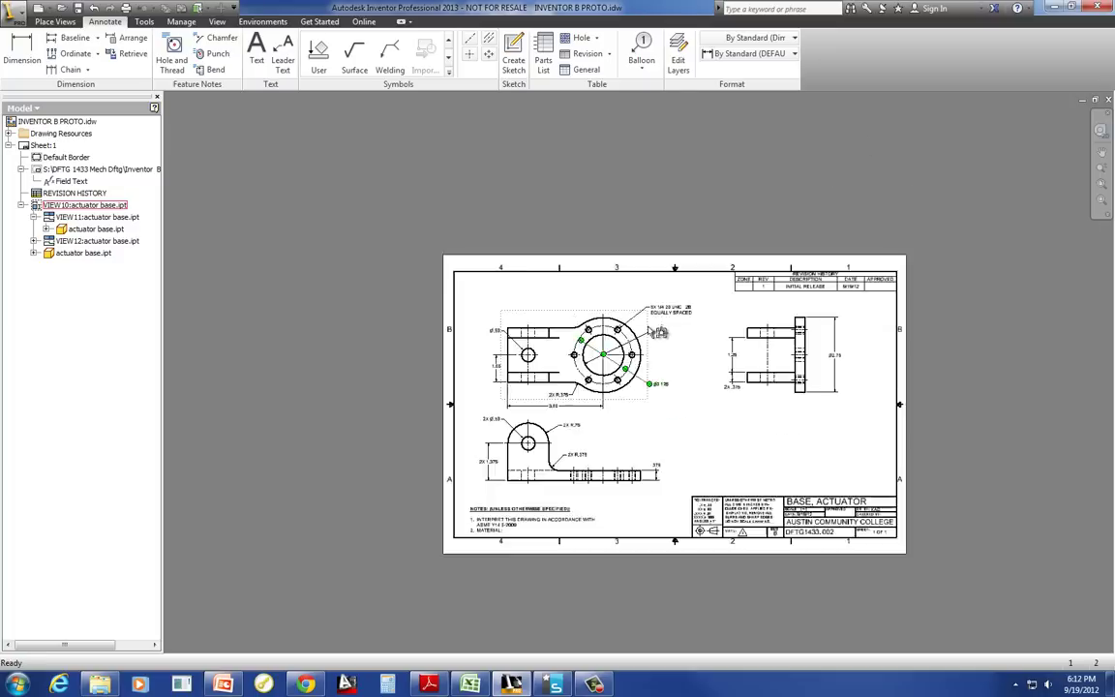
{"action": "scroll", "coordinate": [590, 377], "scroll_direction": "down", "scroll_amount": 3}
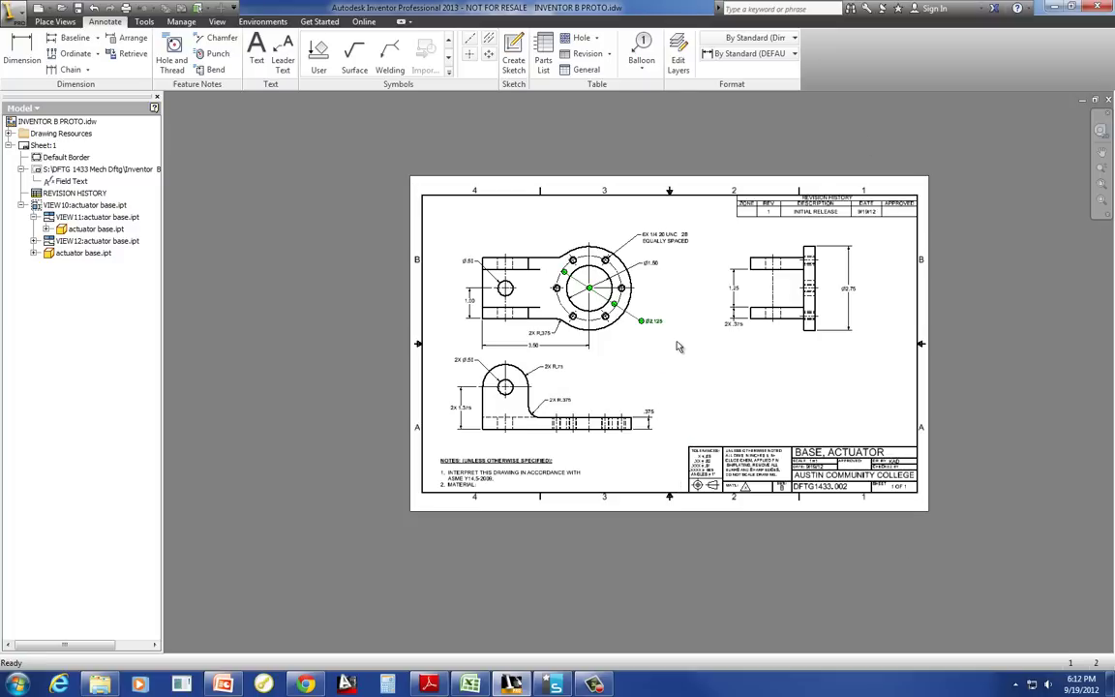
Place a datum identifier labelled A below the lower view's bottom edge
{"action": "left_click", "coordinate": [716, 368]}
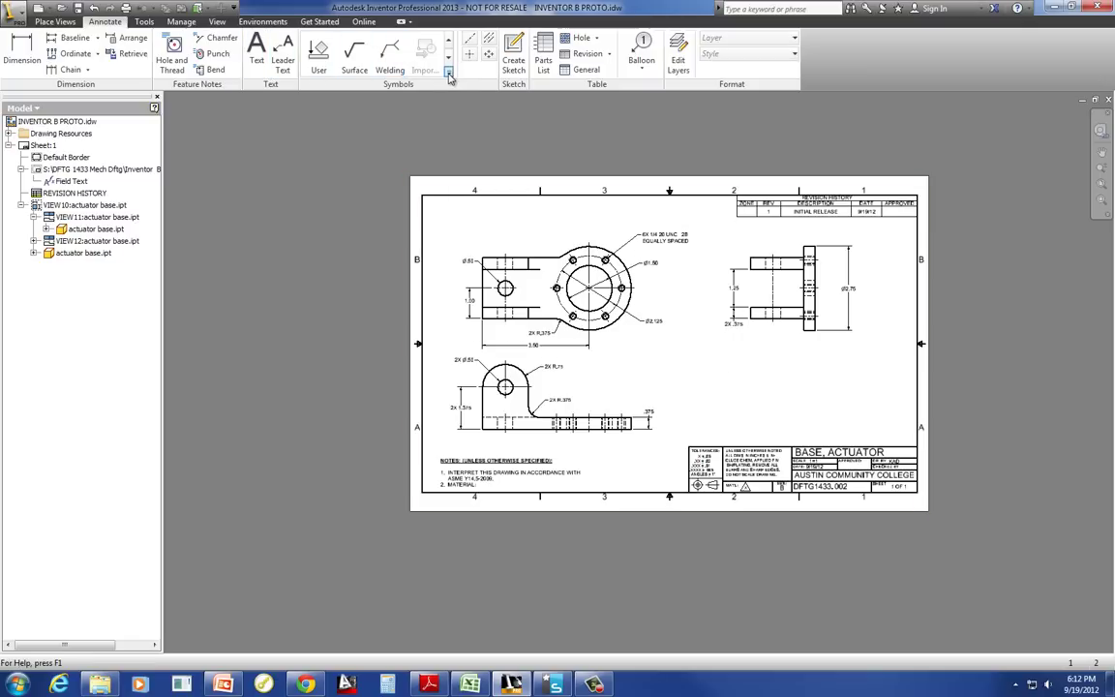
{"action": "left_click", "coordinate": [449, 78]}
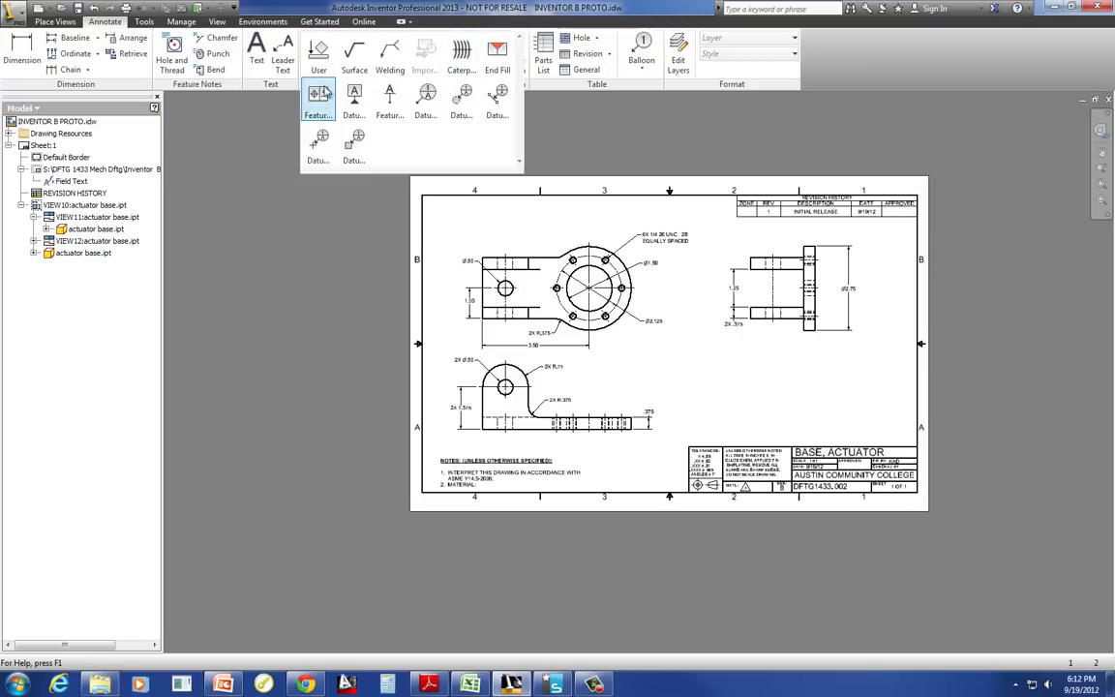
{"action": "left_click", "coordinate": [354, 100]}
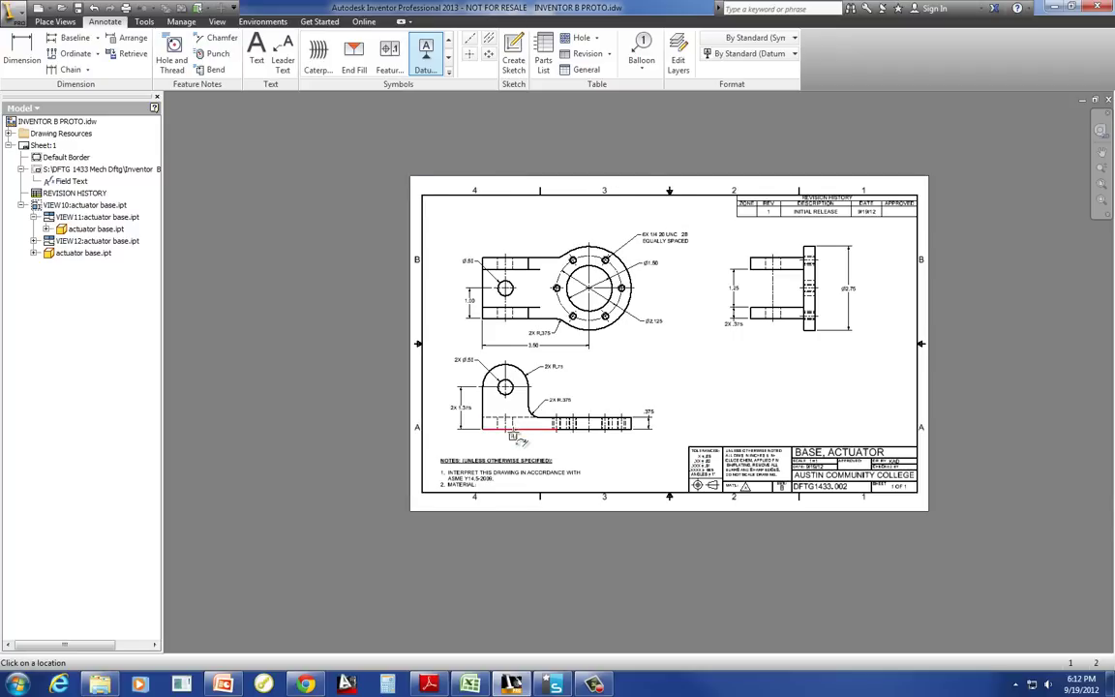
{"action": "scroll", "coordinate": [513, 435], "scroll_direction": "up", "scroll_amount": 2}
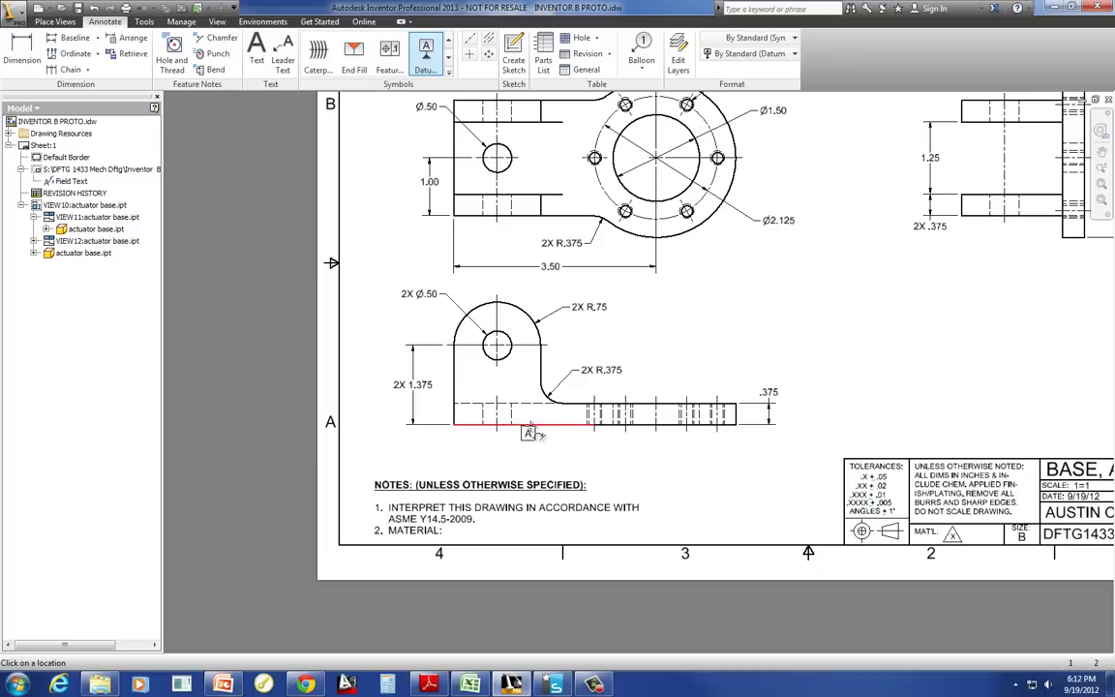
{"action": "left_click", "coordinate": [539, 427]}
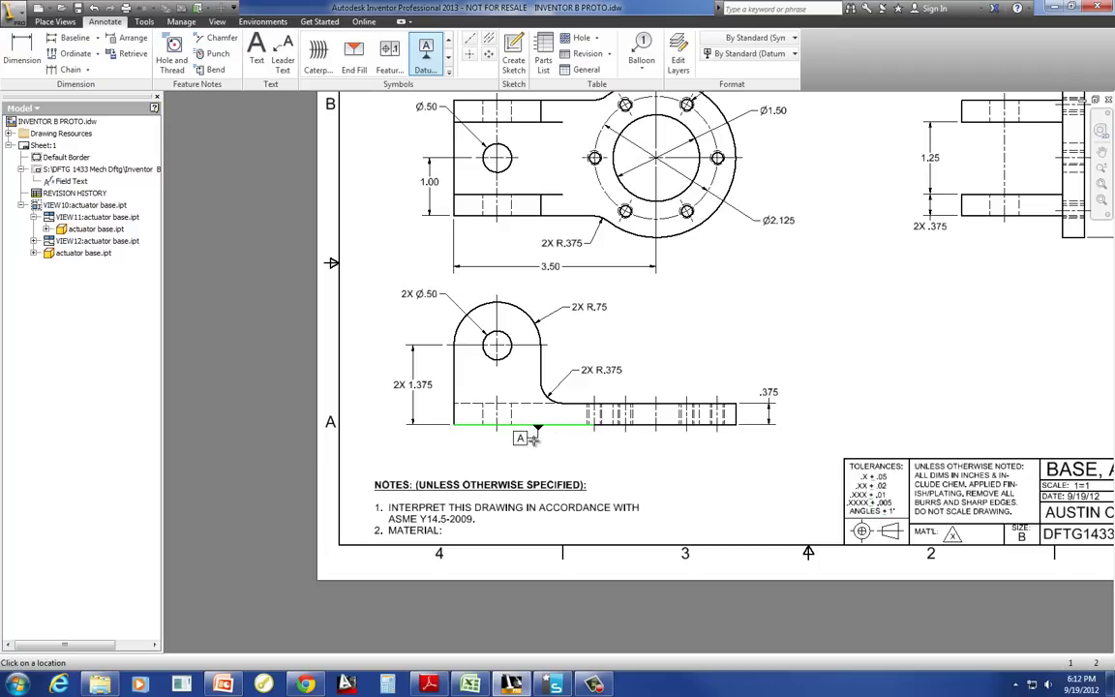
{"action": "left_click", "coordinate": [537, 450]}
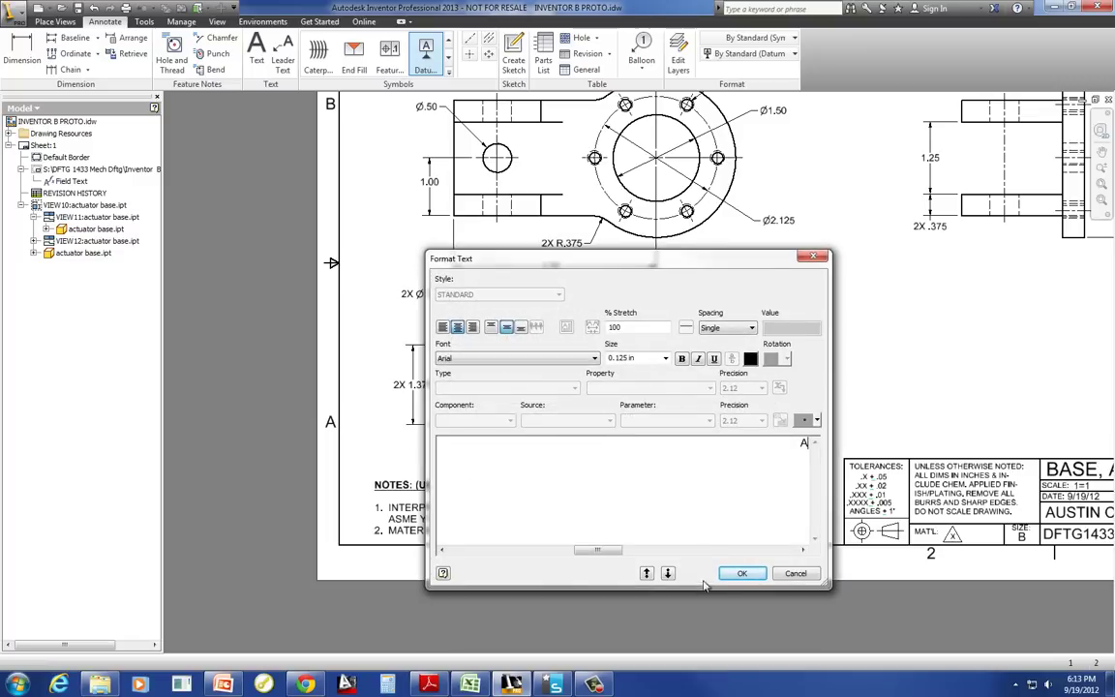
{"action": "left_click", "coordinate": [740, 573]}
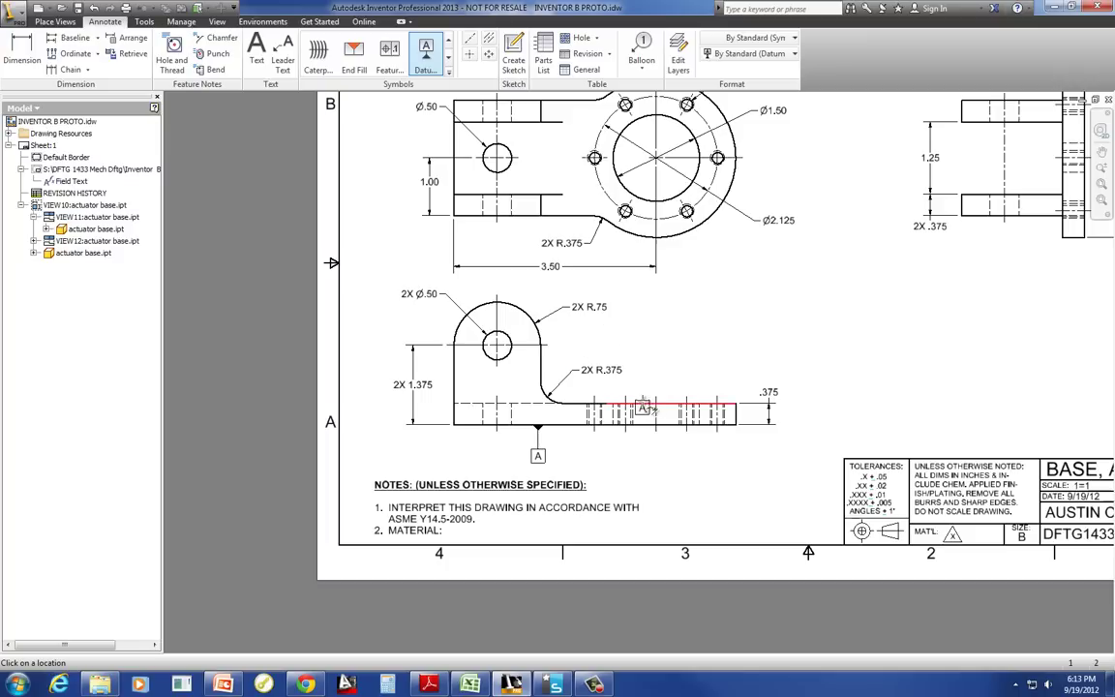
Attach a feature control frame leader to the flange's top edge
{"action": "left_click", "coordinate": [642, 401]}
{"action": "key", "text": "Escape"}
{"action": "left_click", "coordinate": [390, 54]}
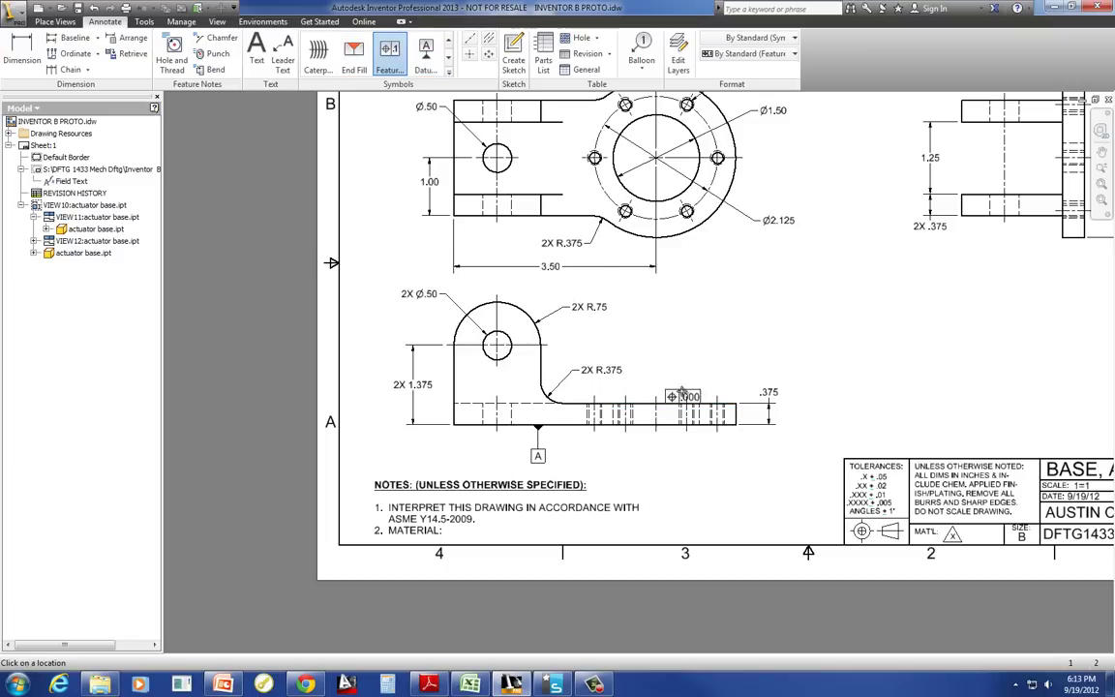
{"action": "left_click", "coordinate": [638, 402]}
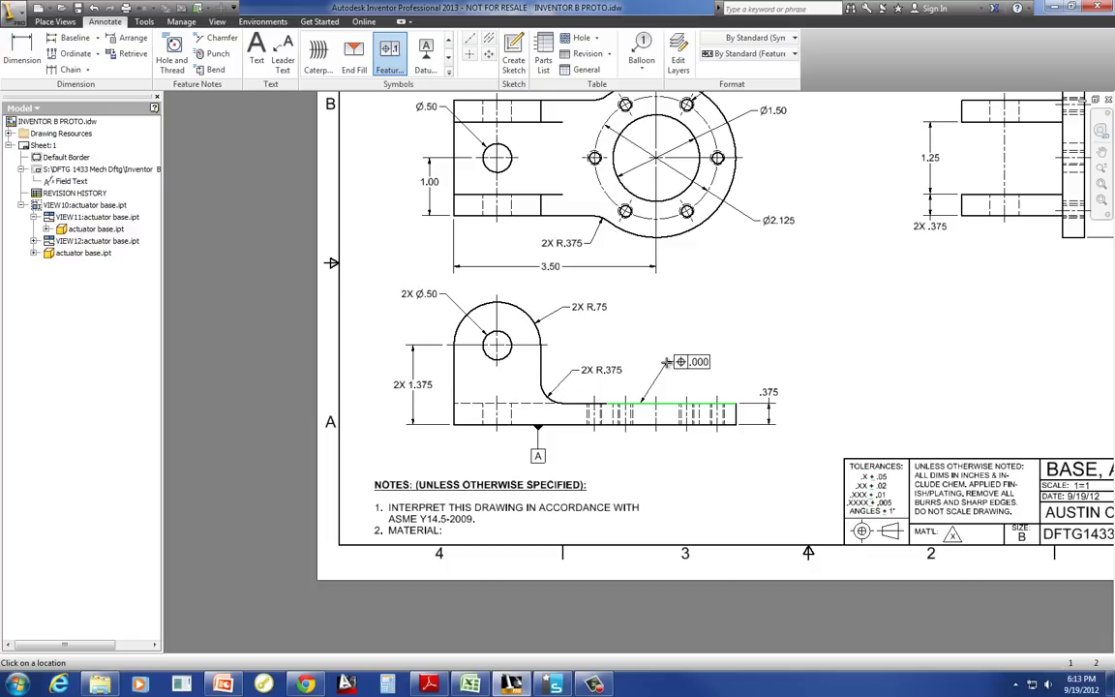
{"action": "right_click", "coordinate": [670, 364]}
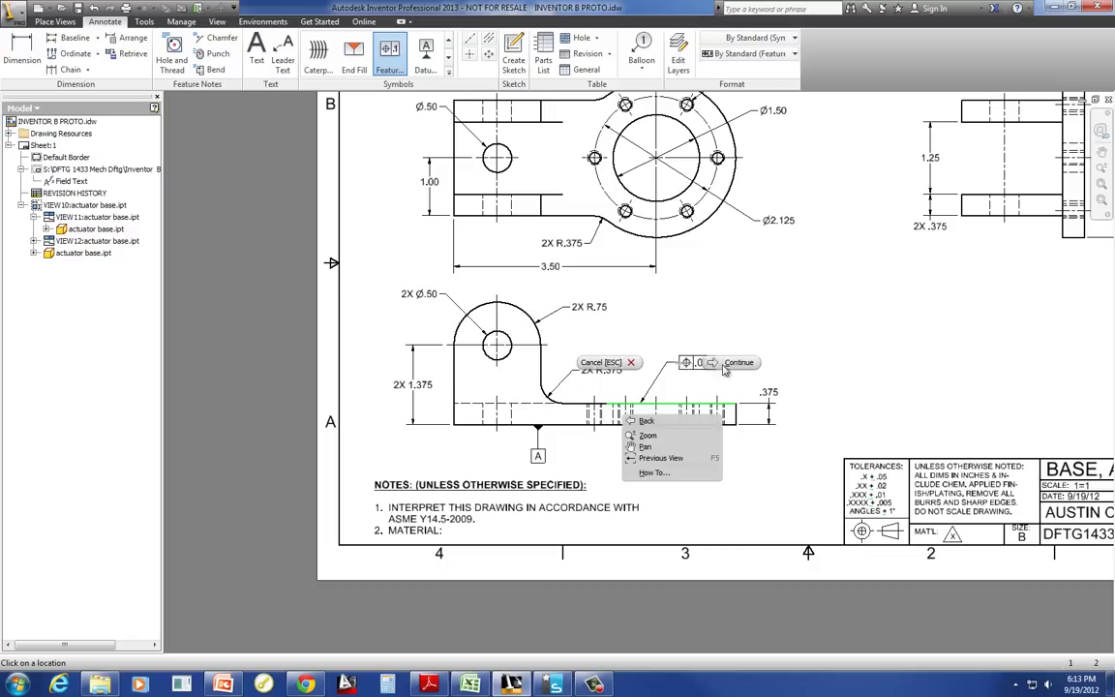
{"action": "left_click", "coordinate": [738, 364]}
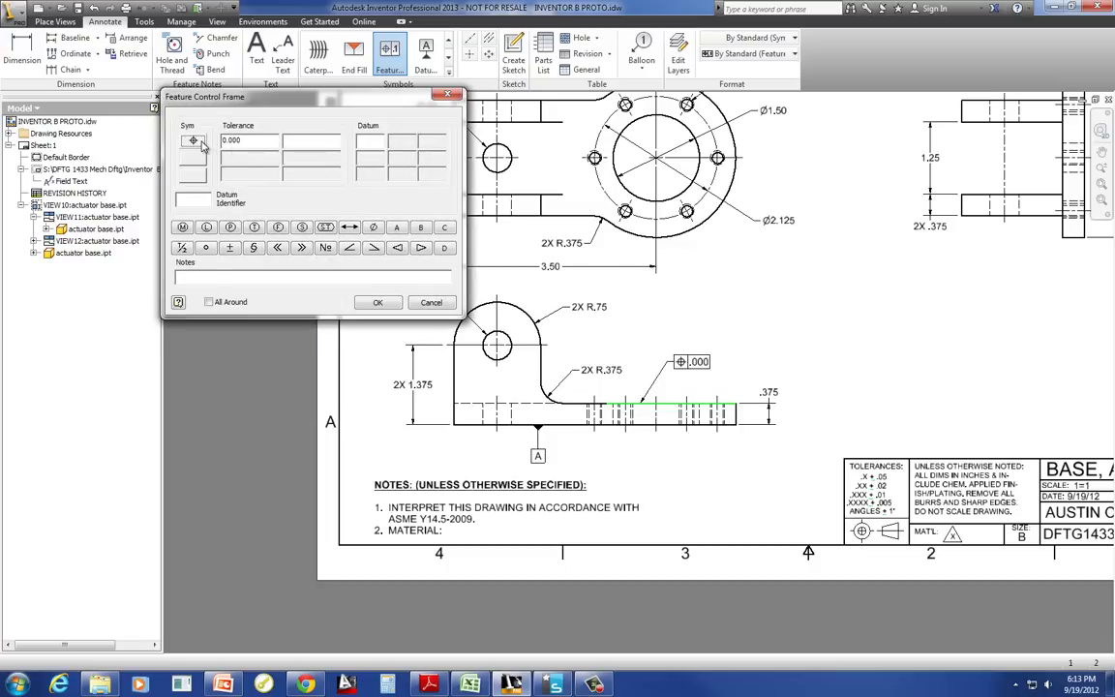
Abandon the first parallelism .005 frame and delete the leftover blank frame
{"action": "left_click", "coordinate": [202, 144]}
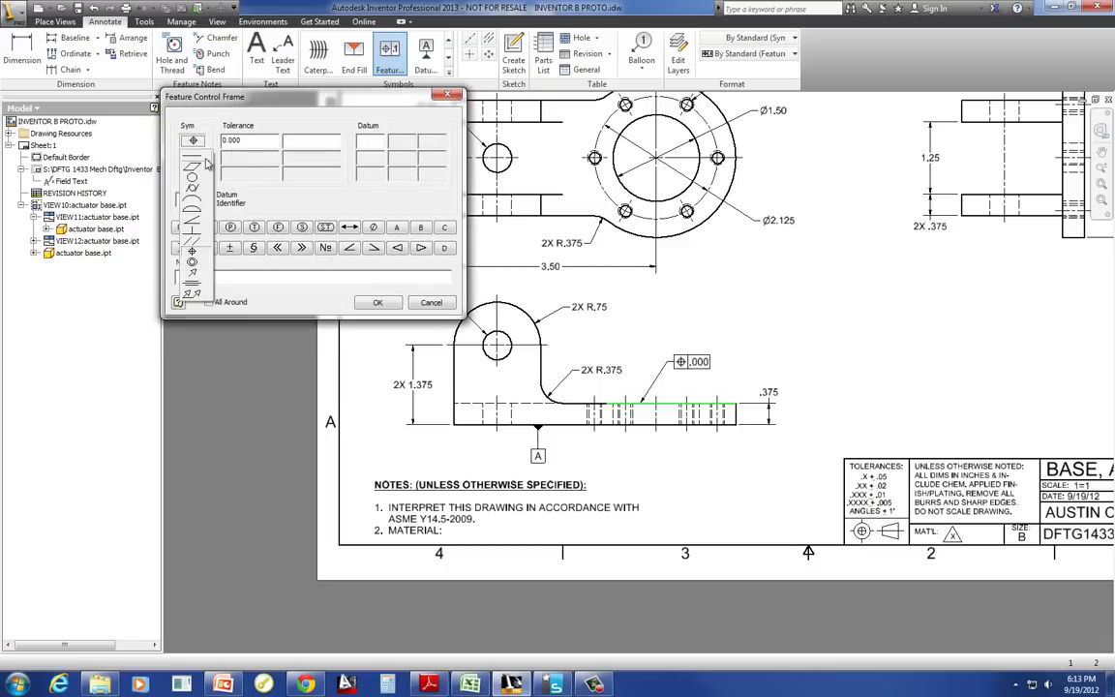
{"action": "left_click", "coordinate": [194, 241]}
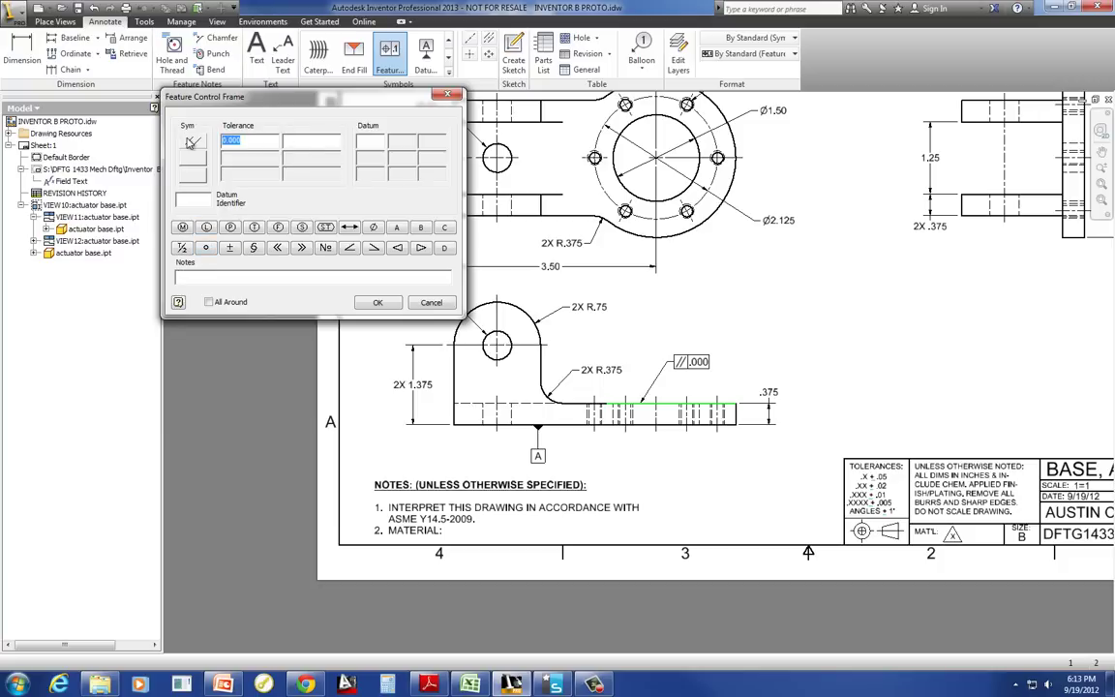
{"action": "type", "text": ".005"}
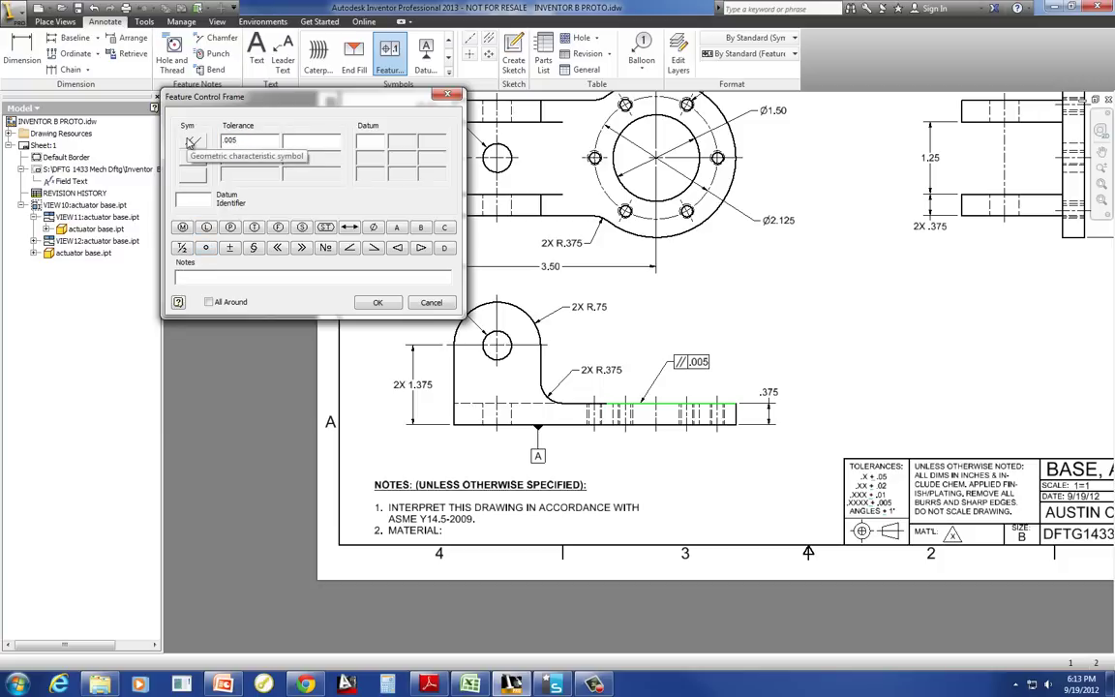
{"action": "left_click", "coordinate": [398, 228]}
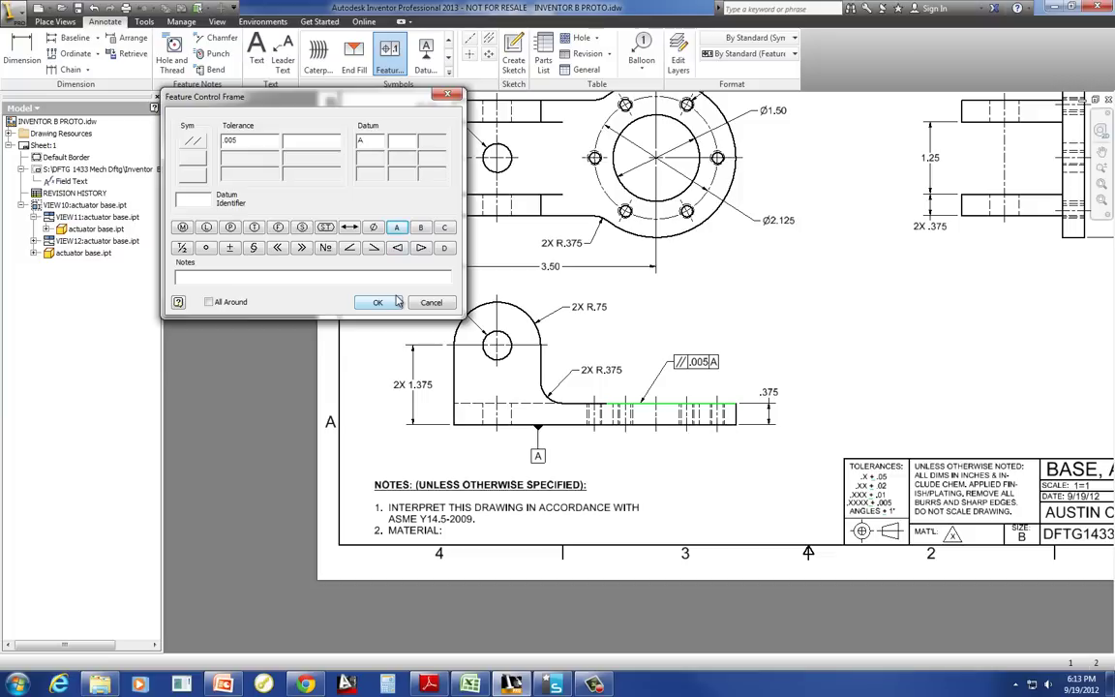
{"action": "left_click", "coordinate": [431, 302]}
{"action": "key", "text": "Escape"}
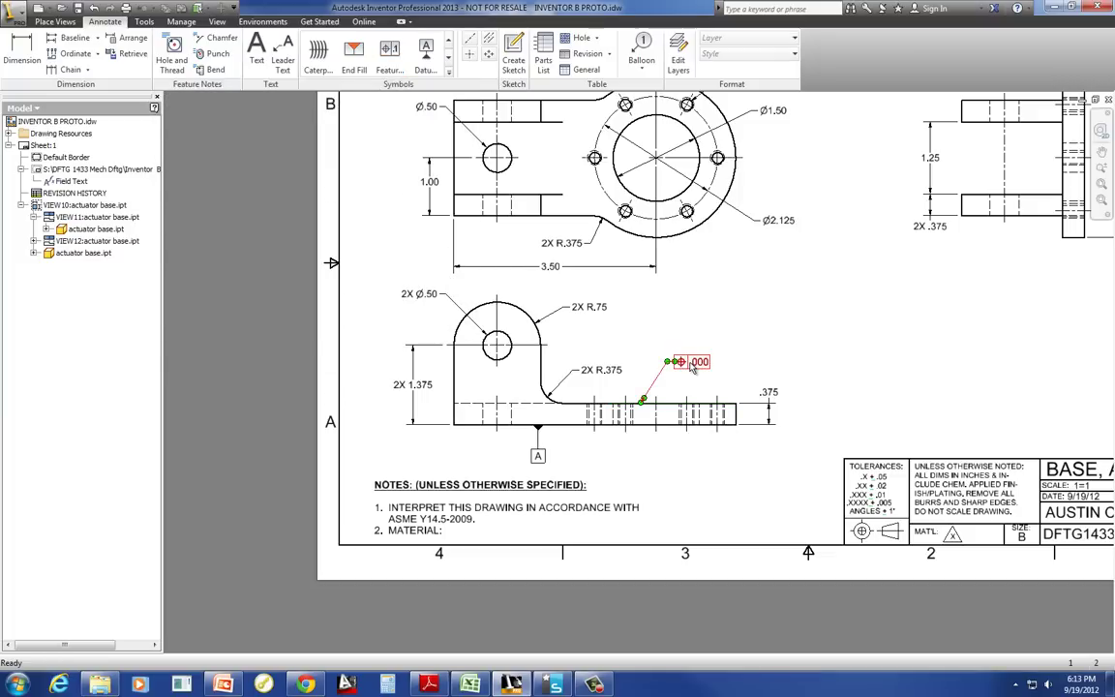
{"action": "left_click", "coordinate": [692, 366]}
{"action": "key", "text": "Delete"}
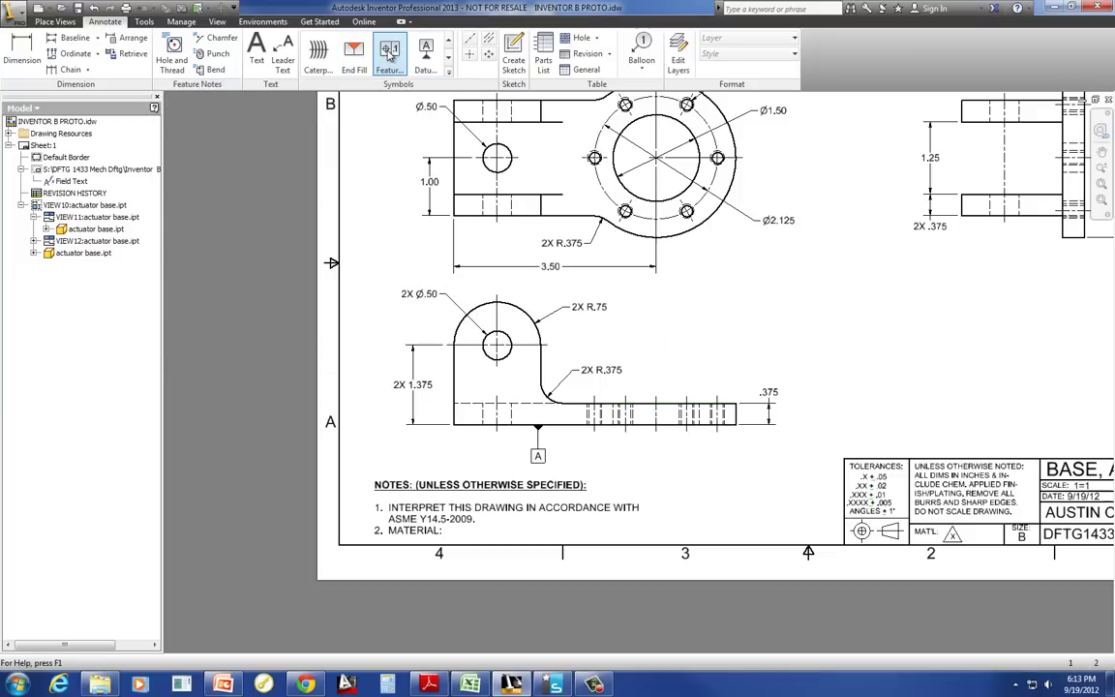
Place a new parallelism frame of .005 to datum A on the flange's top edge
{"action": "left_click", "coordinate": [389, 55]}
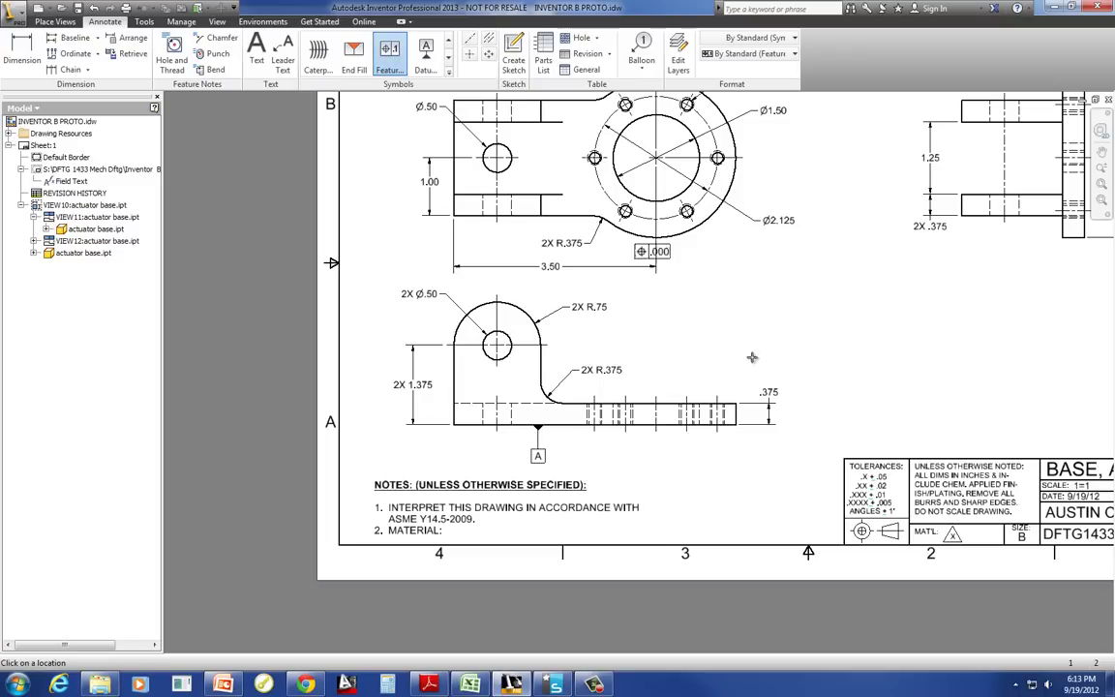
{"action": "left_click", "coordinate": [651, 403]}
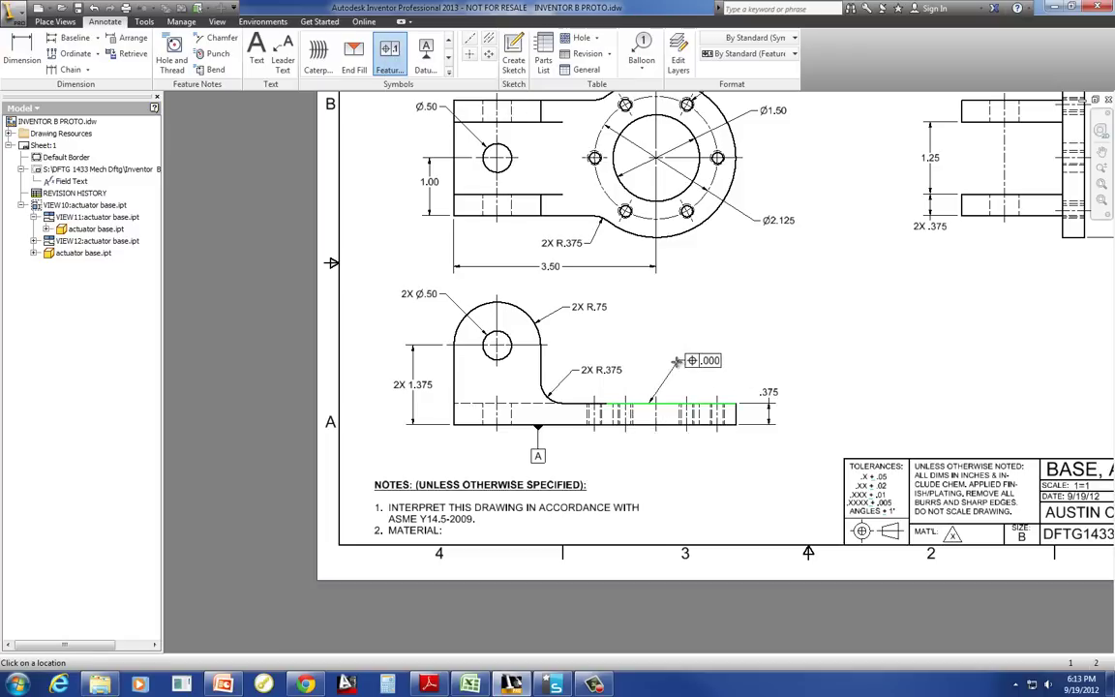
{"action": "right_click", "coordinate": [682, 360]}
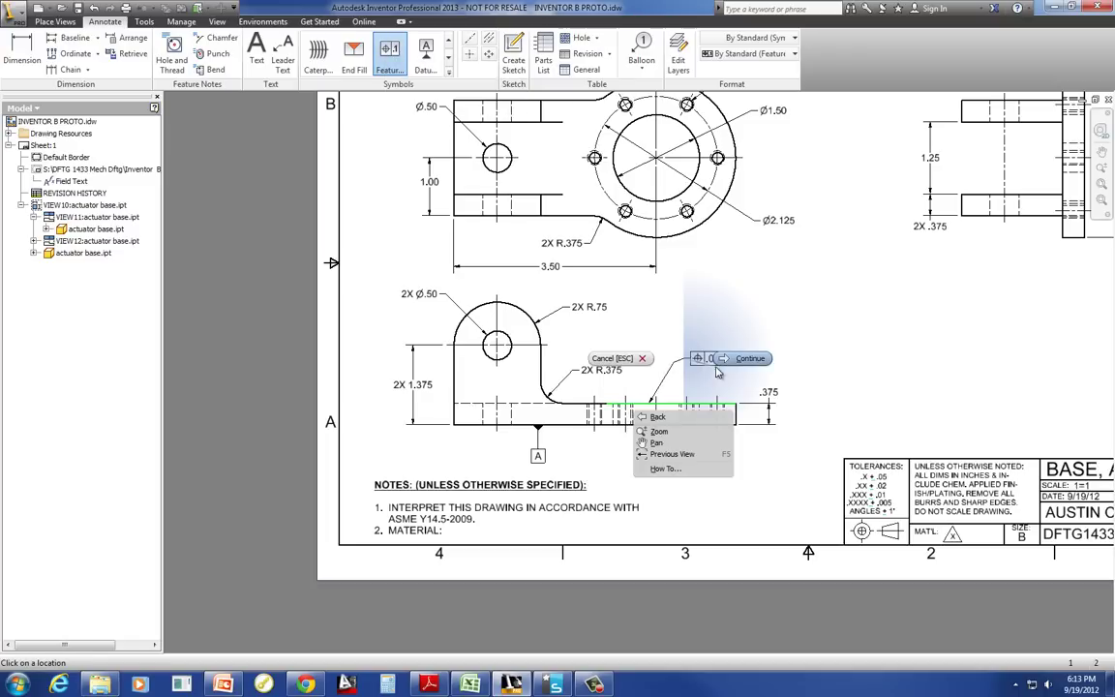
{"action": "left_click", "coordinate": [735, 362]}
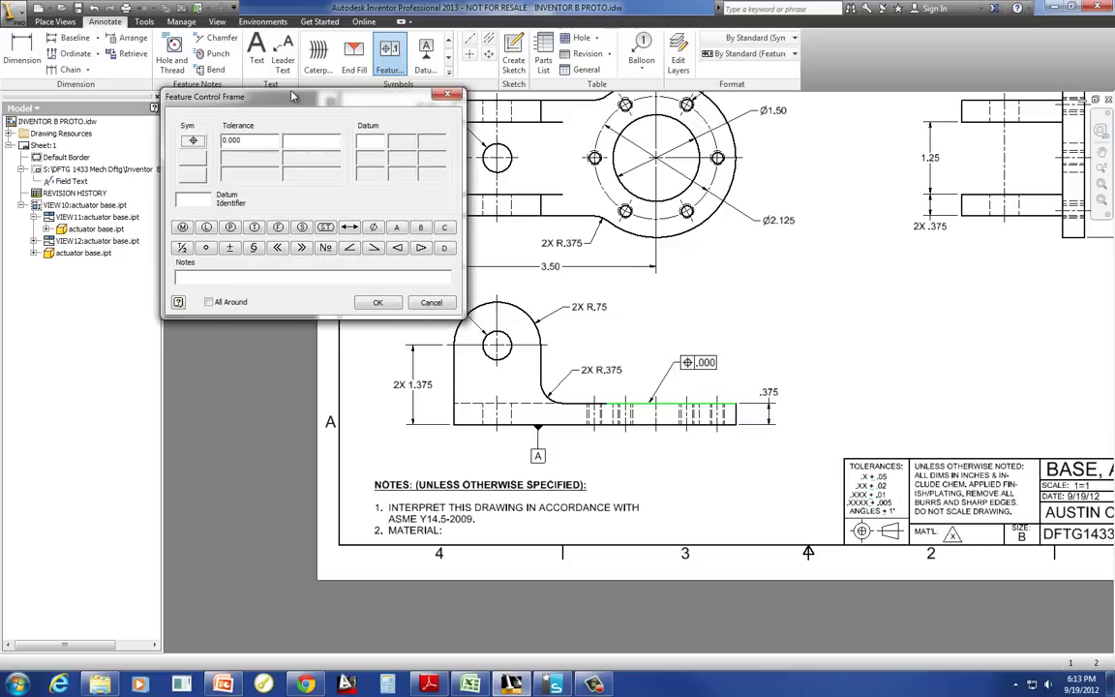
{"action": "left_click", "coordinate": [193, 140]}
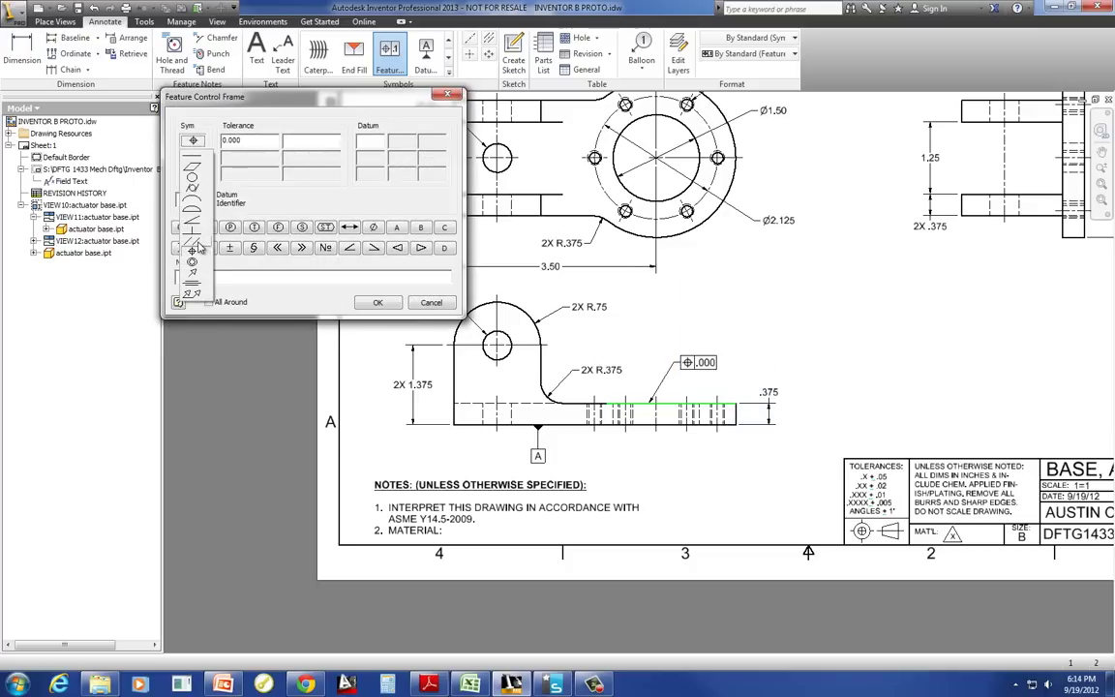
{"action": "left_click", "coordinate": [193, 239]}
{"action": "double_click", "coordinate": [250, 141]}
{"action": "type", "text": "0"}
{"action": "type", "text": ".005"}
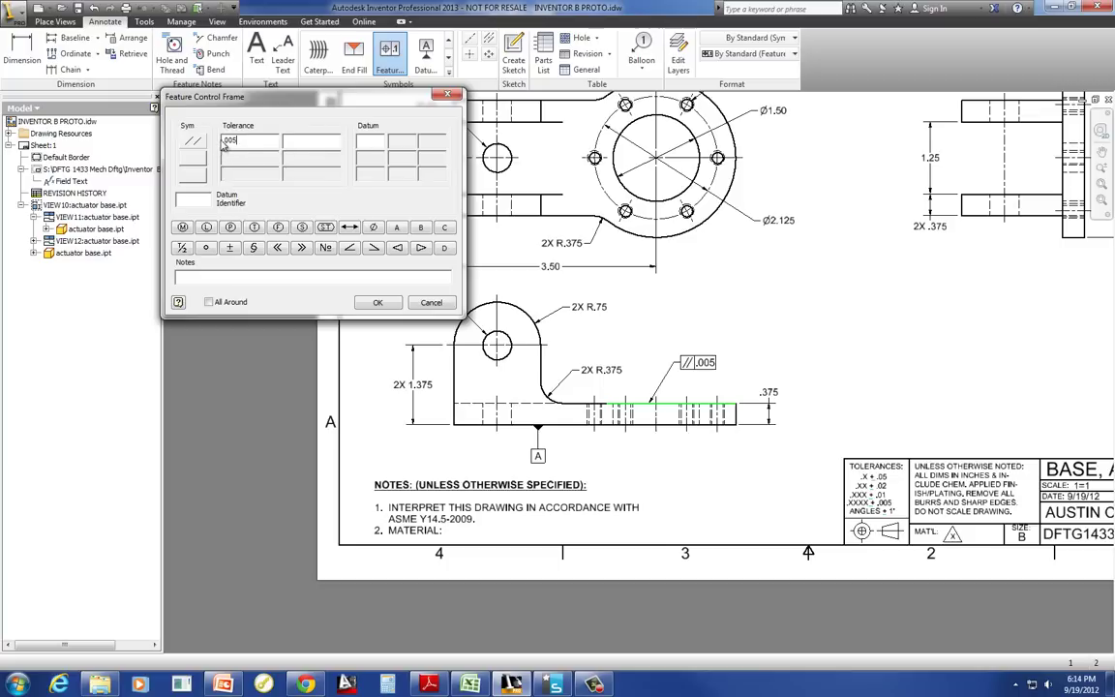
{"action": "left_click", "coordinate": [368, 141]}
{"action": "left_click", "coordinate": [396, 227]}
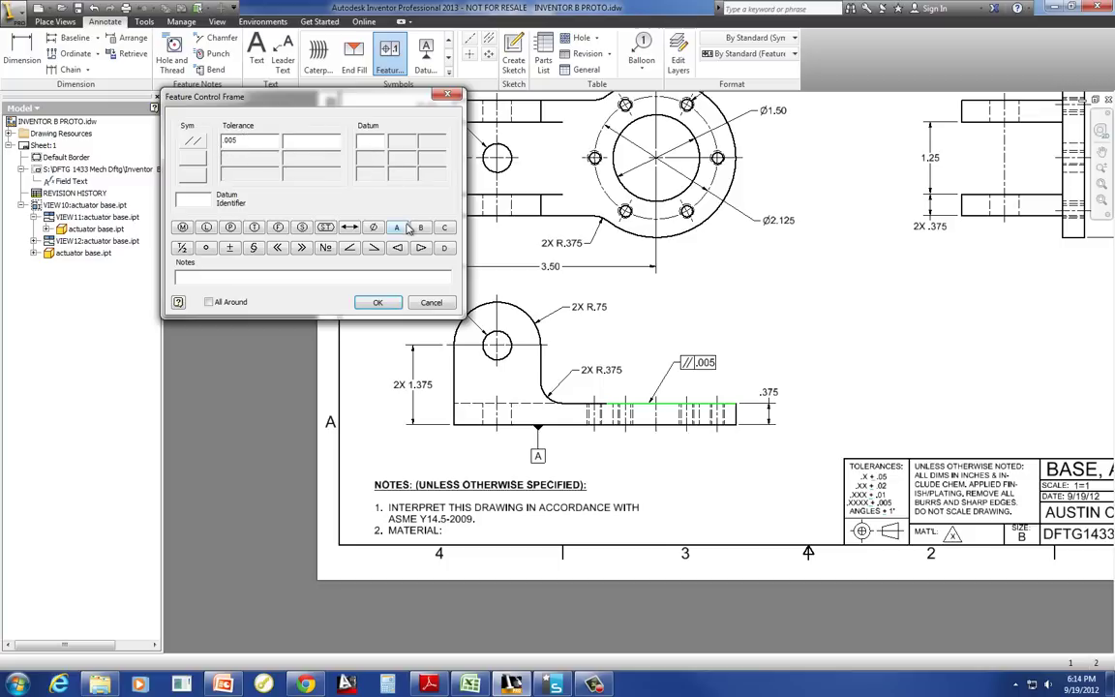
{"action": "left_click", "coordinate": [380, 304]}
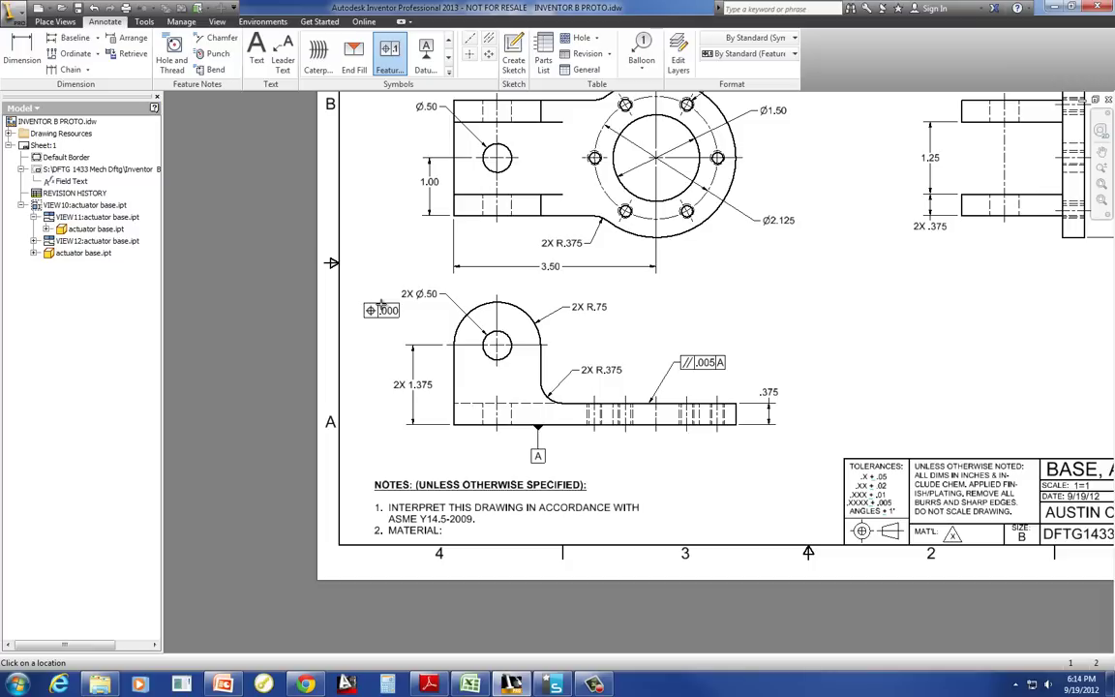
Attach a new feature control frame beneath the 2X Ø.50 hole callout
{"action": "scroll", "coordinate": [418, 302], "scroll_direction": "down", "scroll_amount": 3}
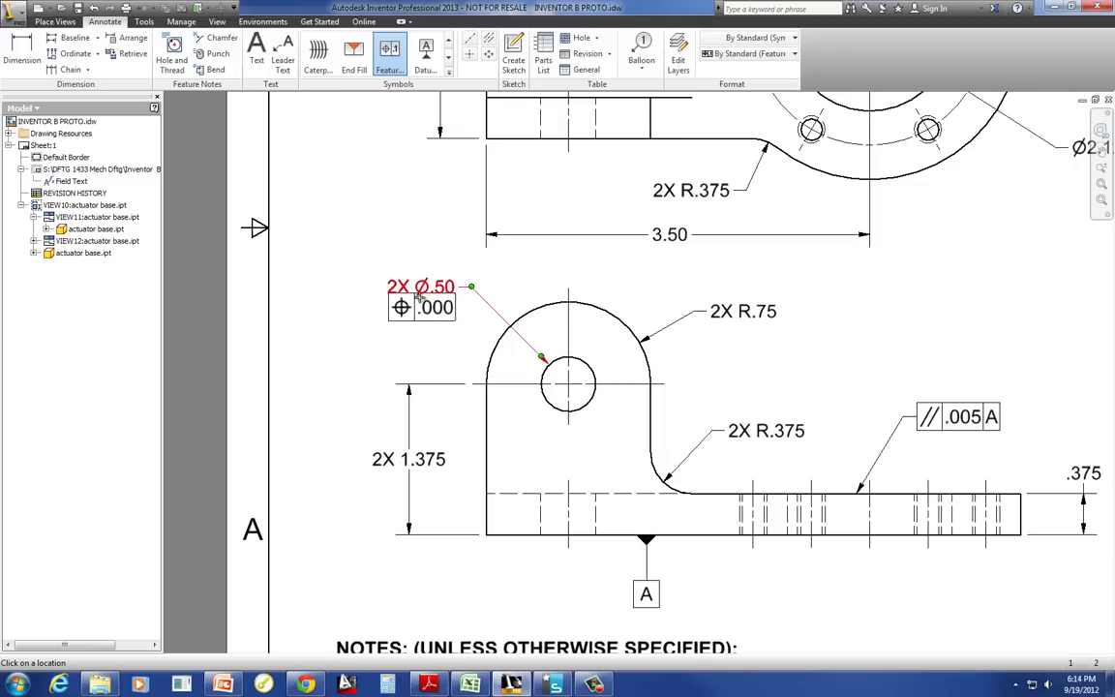
{"action": "left_click", "coordinate": [421, 296]}
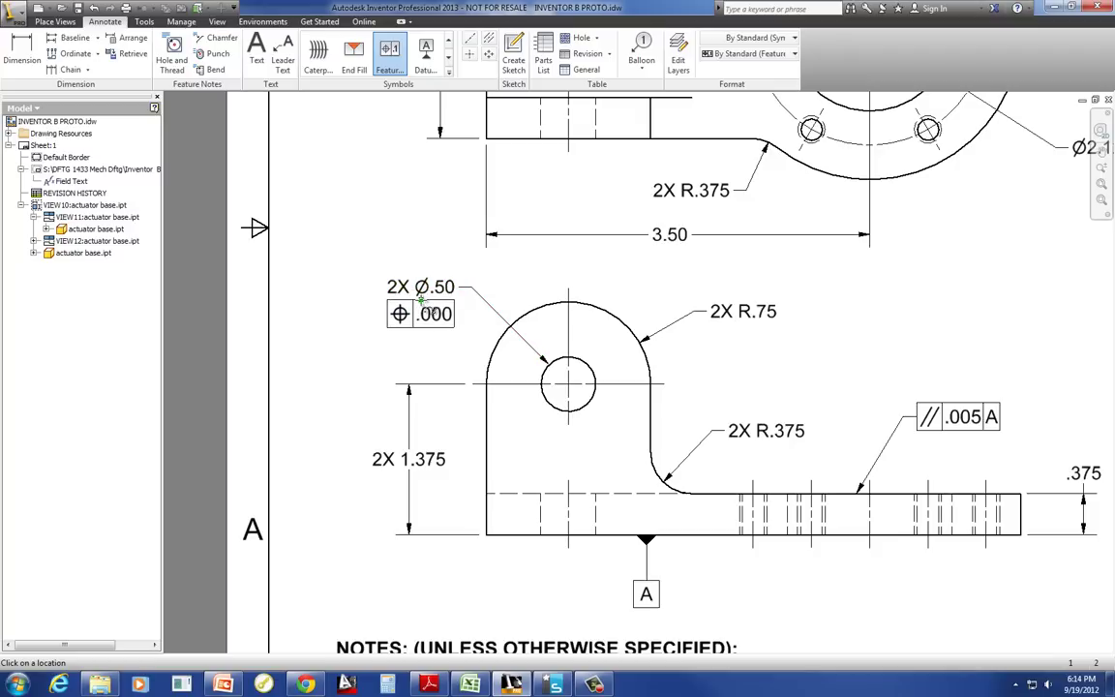
{"action": "left_click", "coordinate": [422, 300]}
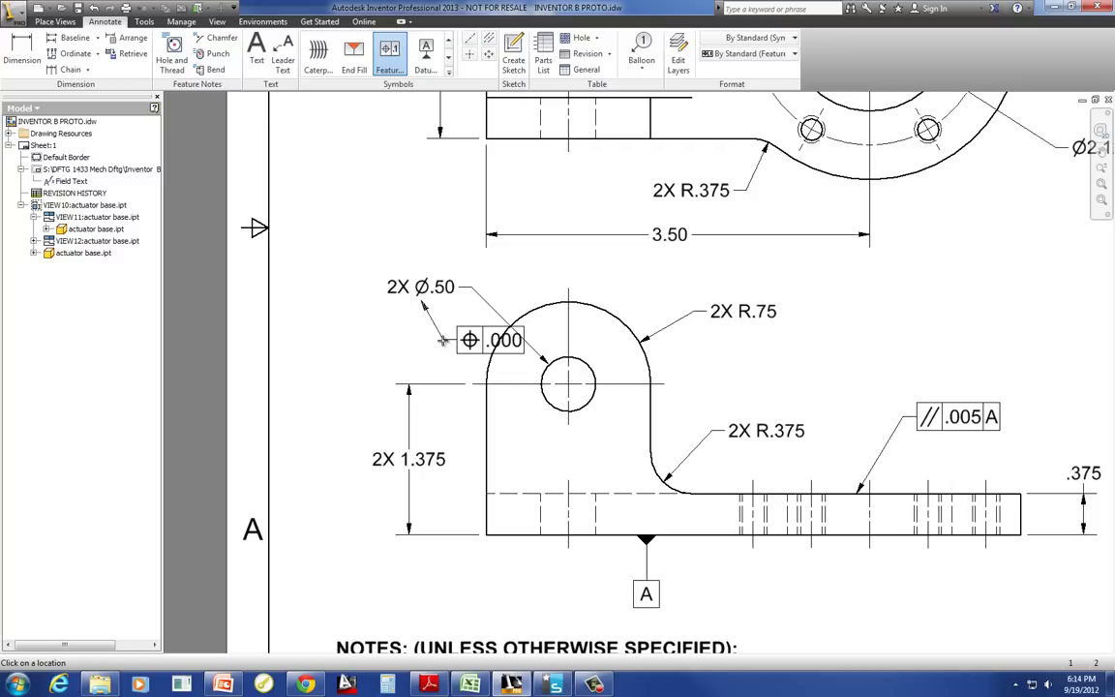
{"action": "left_click", "coordinate": [442, 340]}
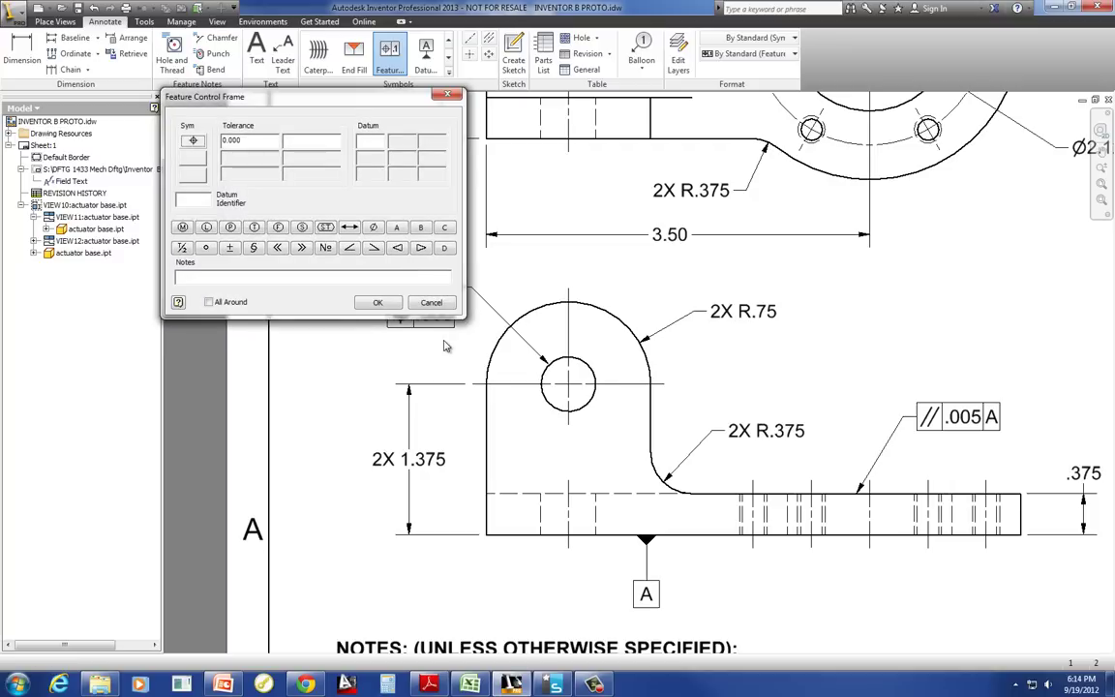
Set the frame to parallelism with tolerance Ø.03 referencing datum A
{"action": "left_click", "coordinate": [192, 142]}
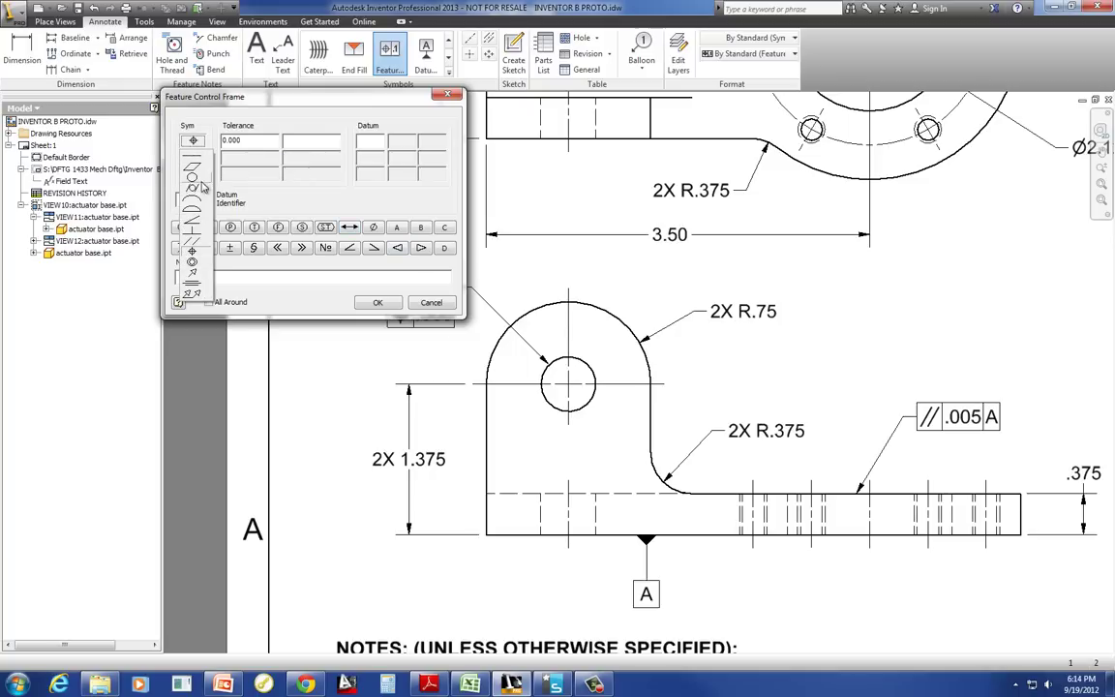
{"action": "left_click", "coordinate": [195, 243]}
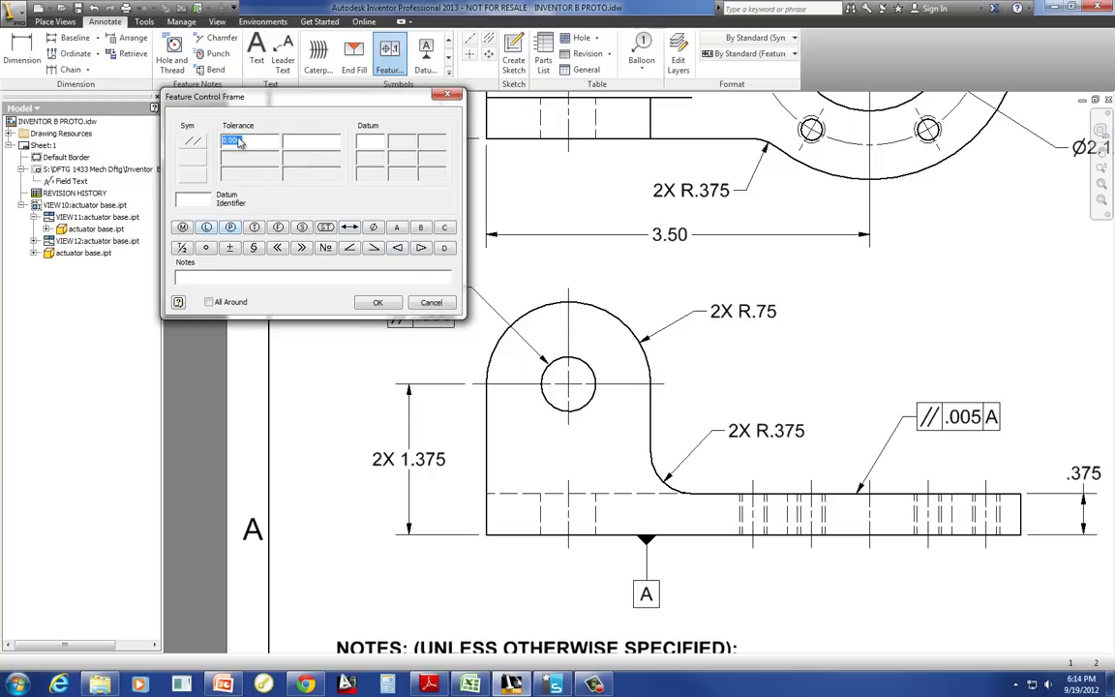
{"action": "left_click", "coordinate": [374, 228]}
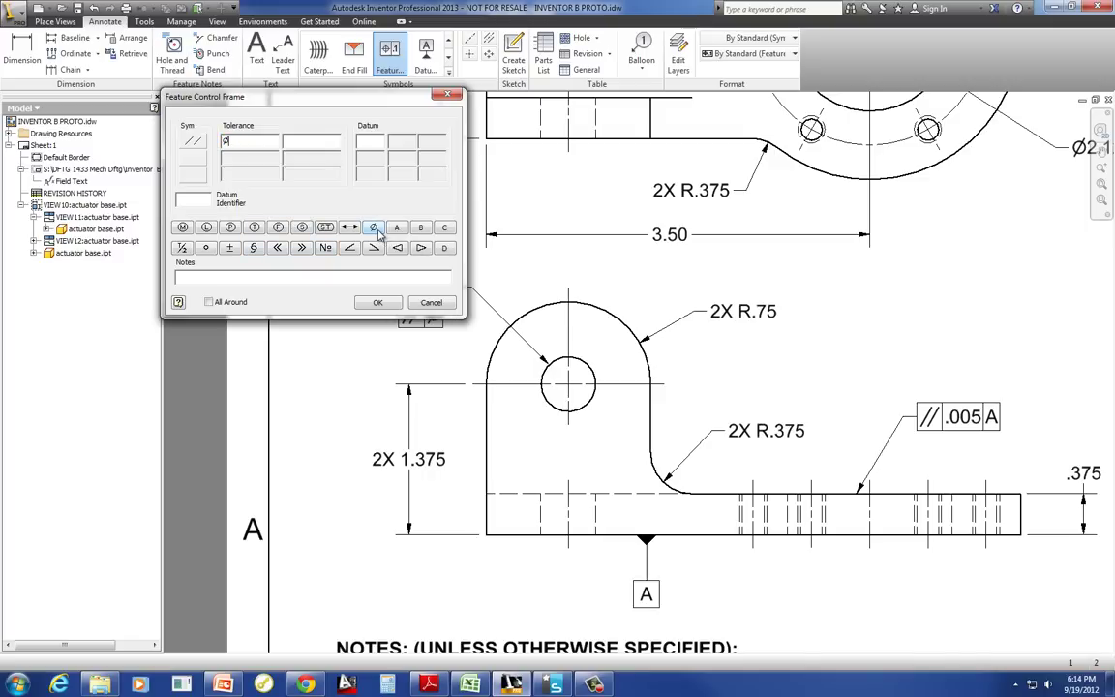
{"action": "type", "text": ".03"}
{"action": "left_click", "coordinate": [371, 142]}
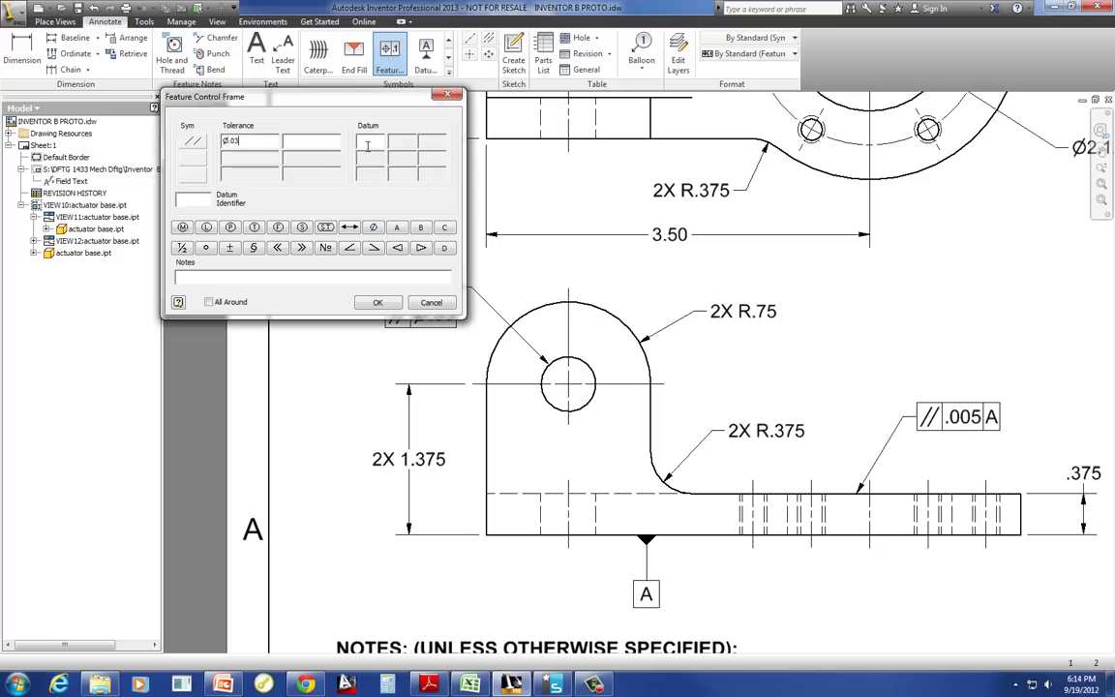
{"action": "left_click", "coordinate": [396, 227]}
{"action": "left_click", "coordinate": [377, 303]}
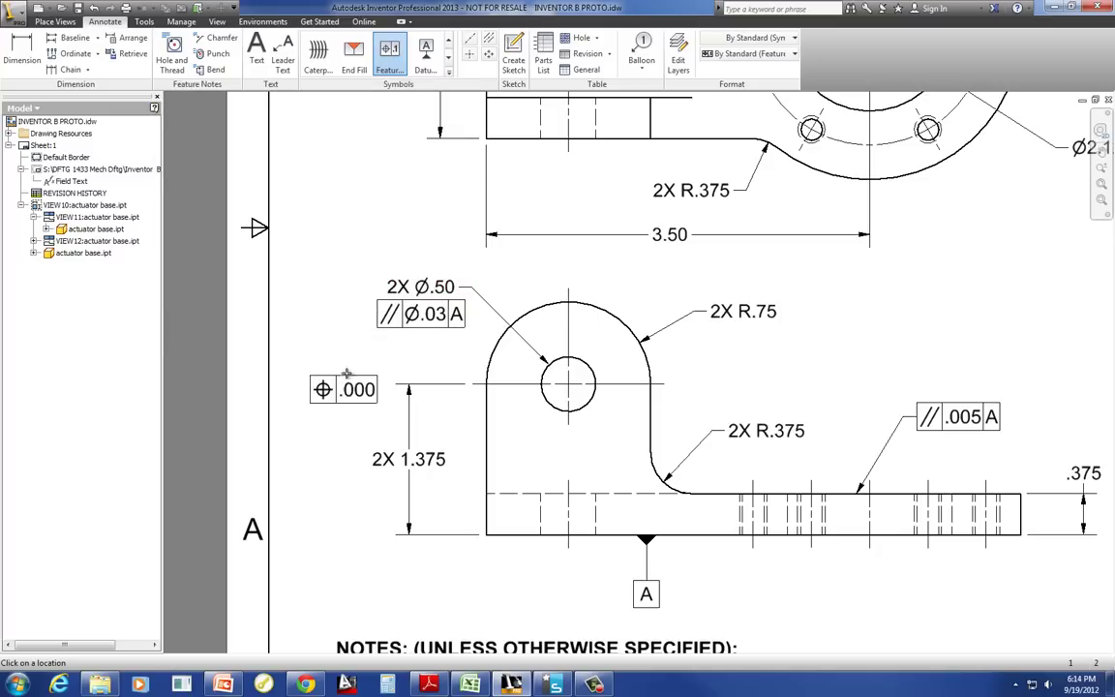
{"action": "scroll", "coordinate": [349, 371], "scroll_direction": "down", "scroll_amount": 2}
{"action": "scroll", "coordinate": [348, 329], "scroll_direction": "up", "scroll_amount": 8}
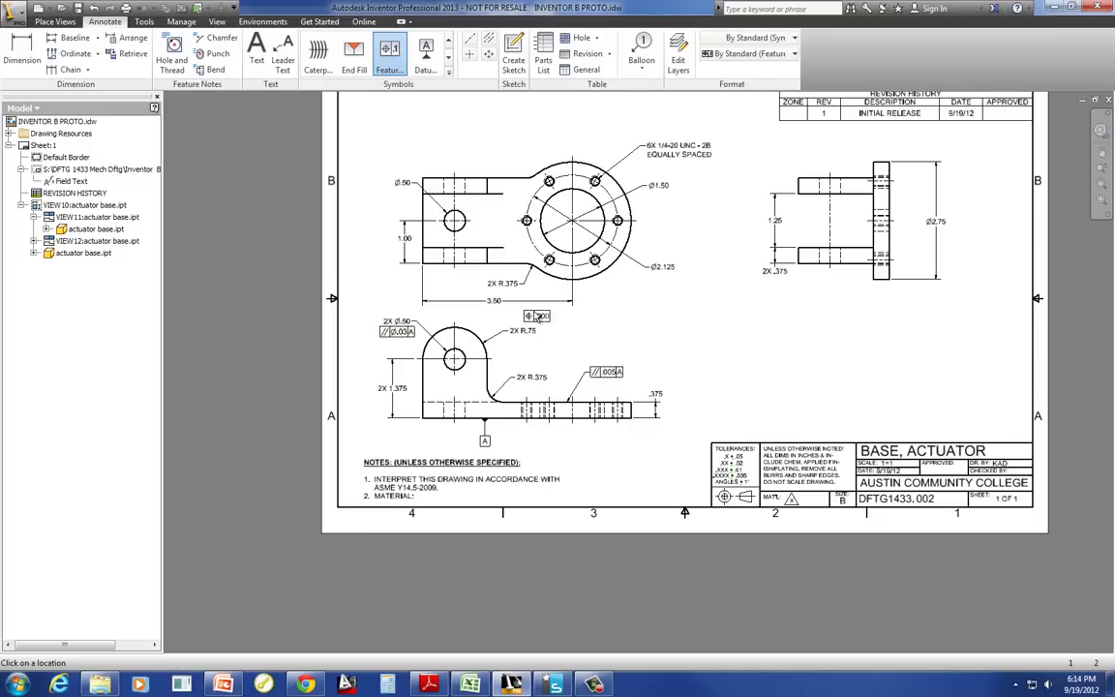
{"action": "key", "text": "Escape"}
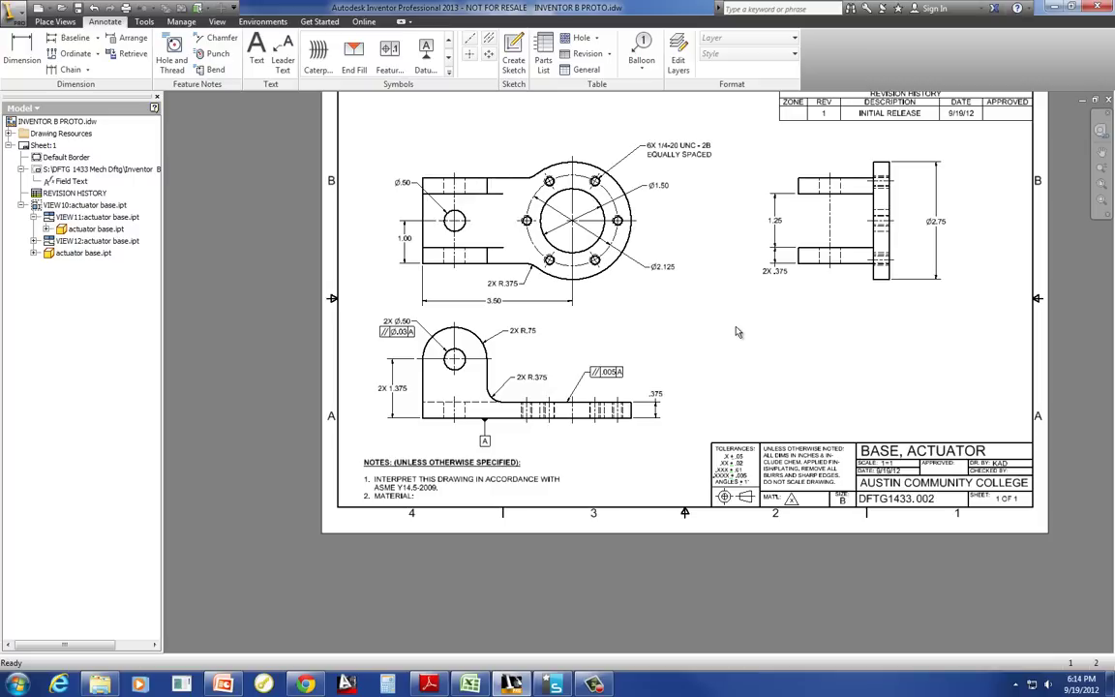
Add line 2 'MATERIAL: CAST ALUMINUM' to the NOTES text block
{"action": "left_click", "coordinate": [399, 494]}
{"action": "double_click", "coordinate": [397, 496]}
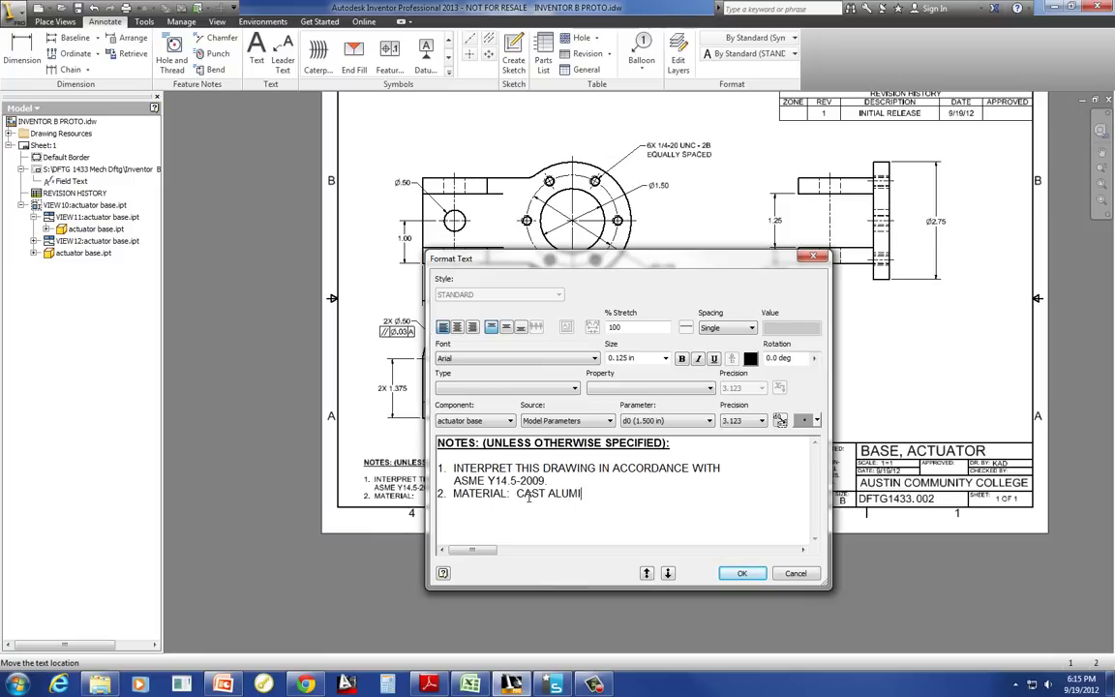
{"action": "left_click", "coordinate": [741, 573]}
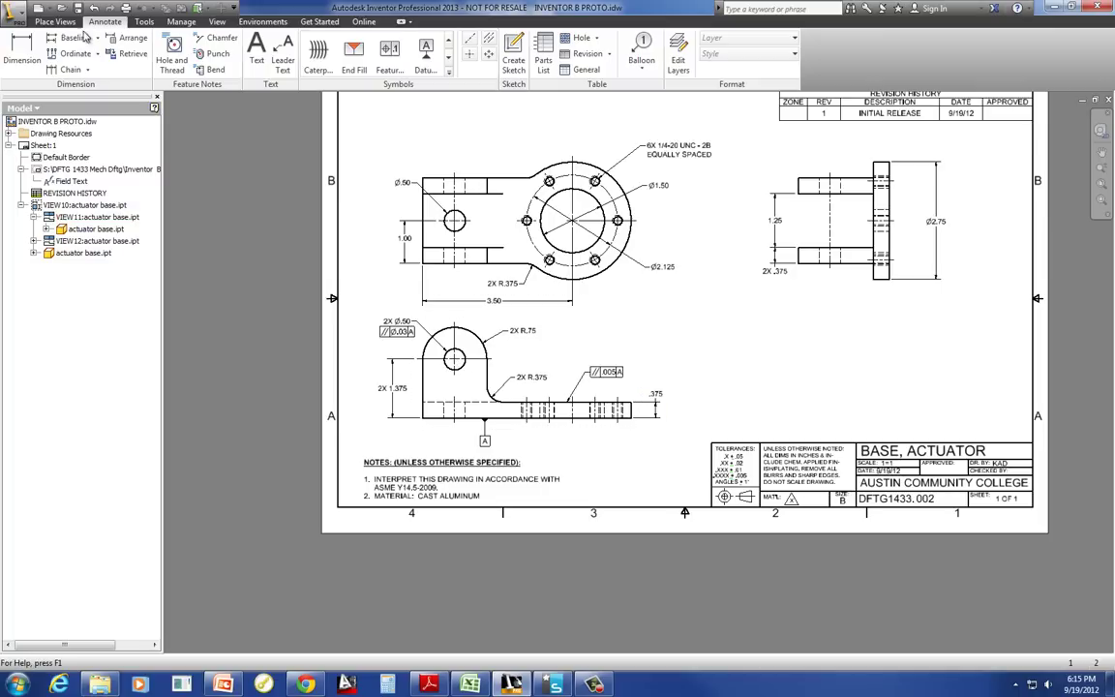
Save the drawing as ACTUATOR BASE.idw, an Inventor Drawing File
{"action": "left_click", "coordinate": [12, 11]}
{"action": "left_click", "coordinate": [48, 167]}
{"action": "type", "text": "ACTUATOR BASE"}
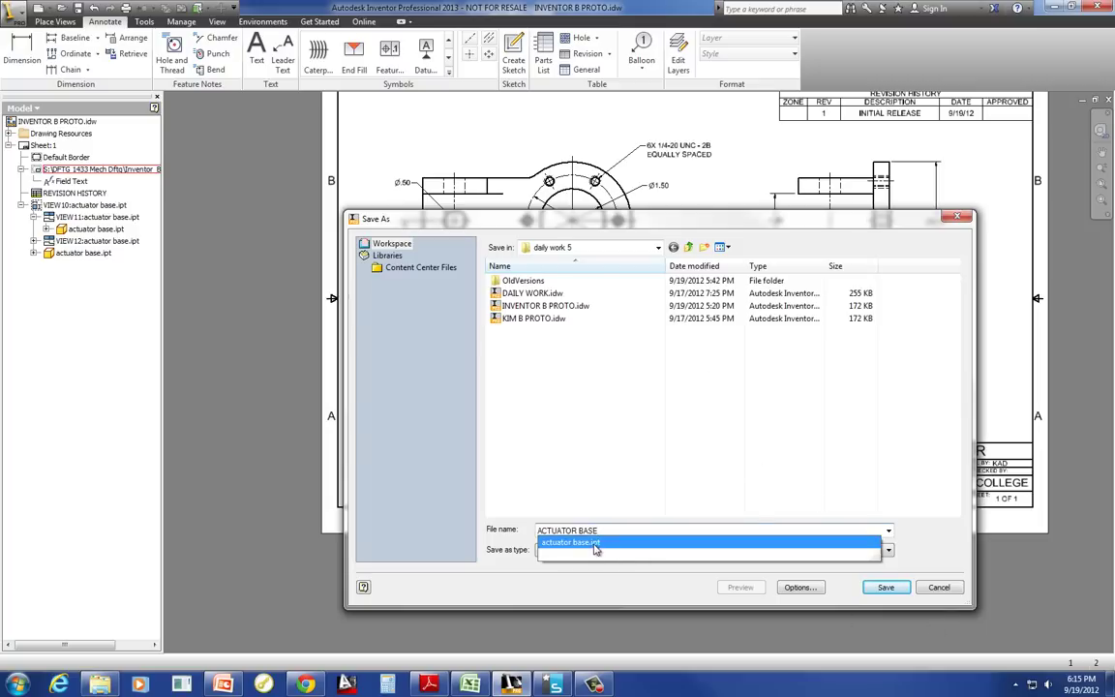
{"action": "key", "text": "Escape"}
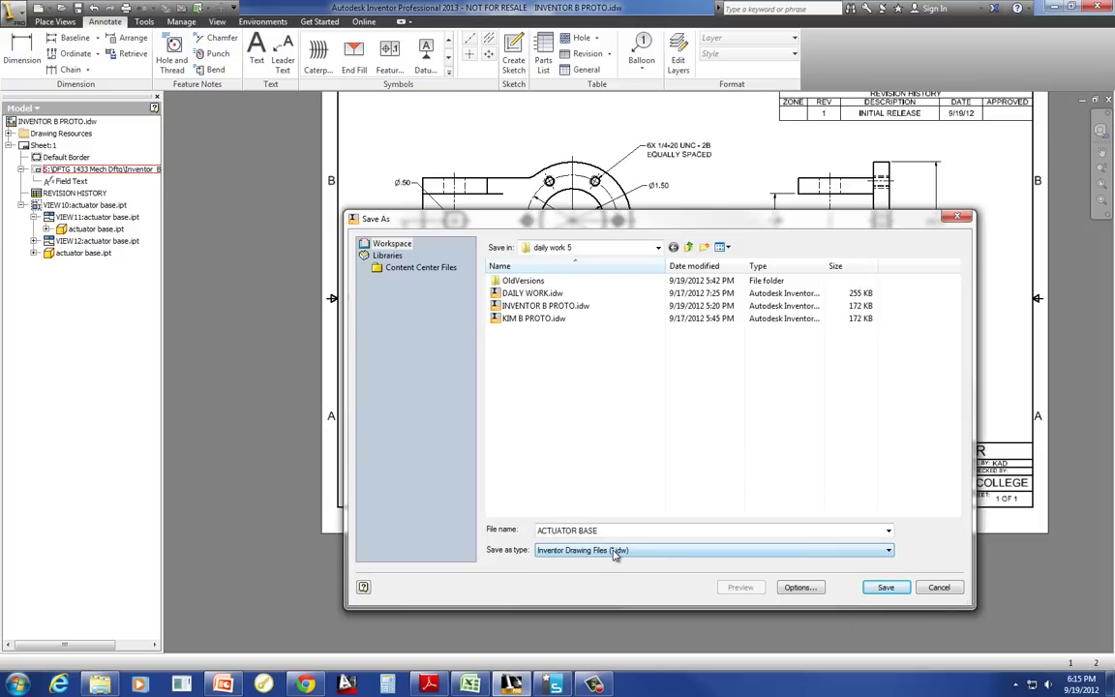
{"action": "left_click", "coordinate": [884, 587]}
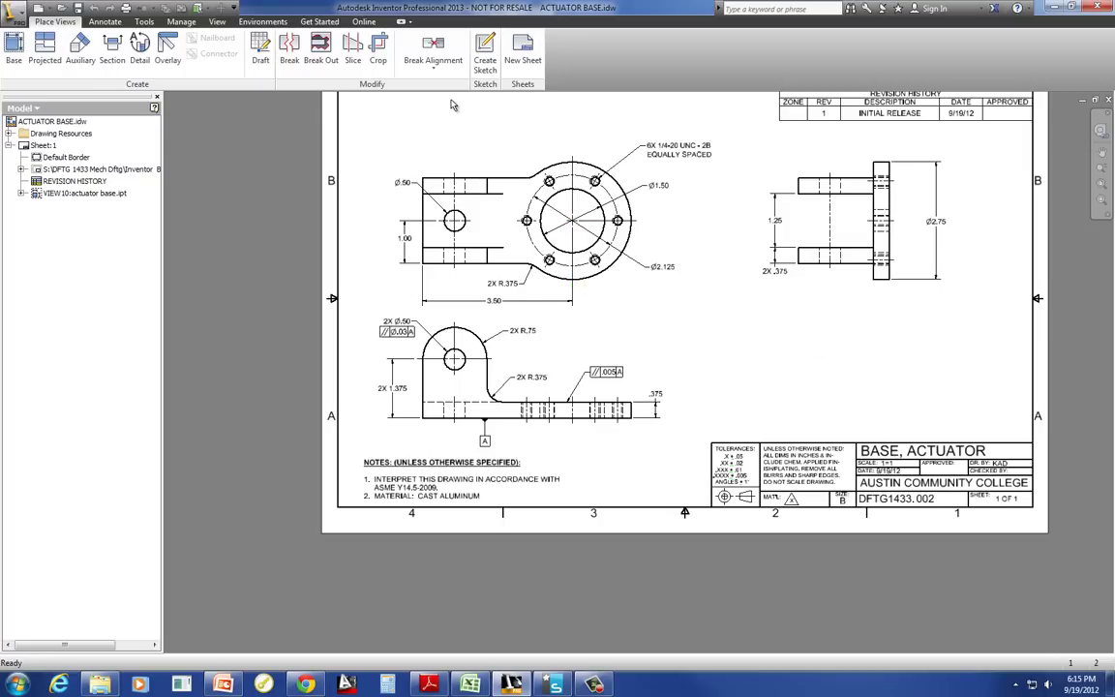
Start a new base view of the part actuator base.ipt
{"action": "left_click", "coordinate": [15, 48]}
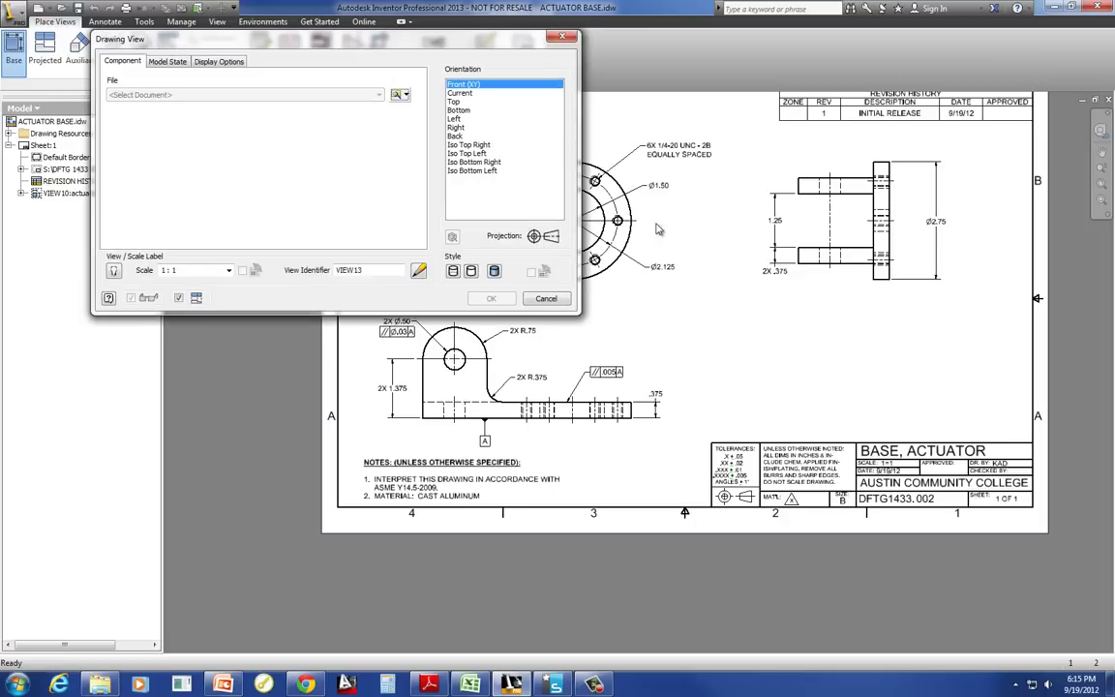
{"action": "left_click", "coordinate": [396, 95]}
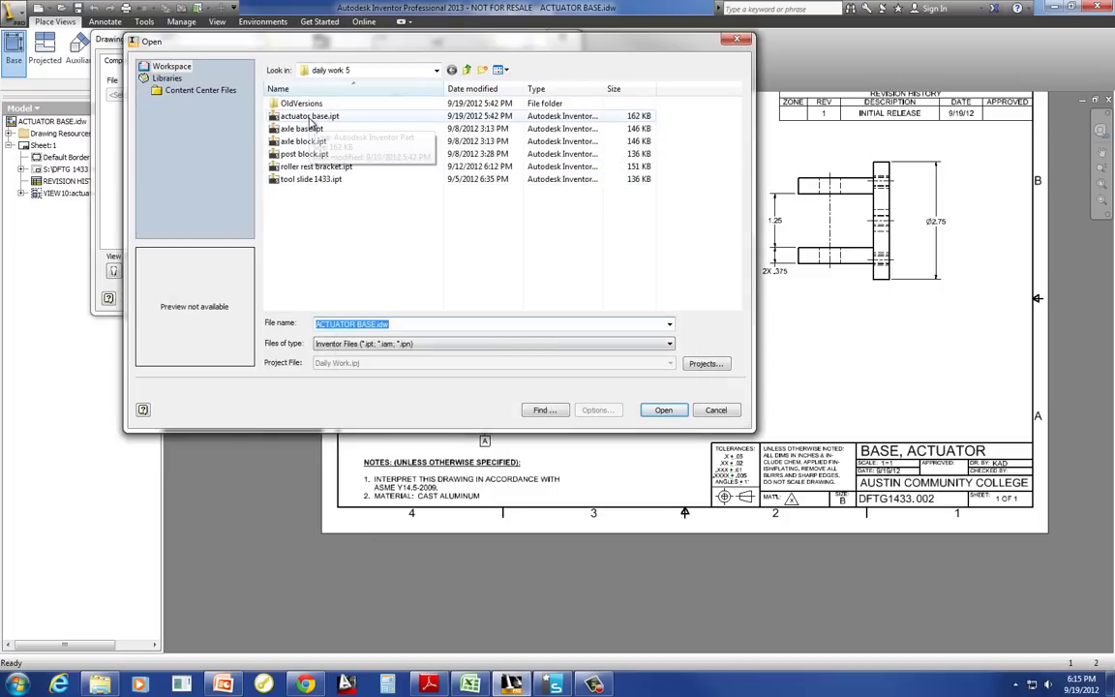
{"action": "double_click", "coordinate": [309, 116]}
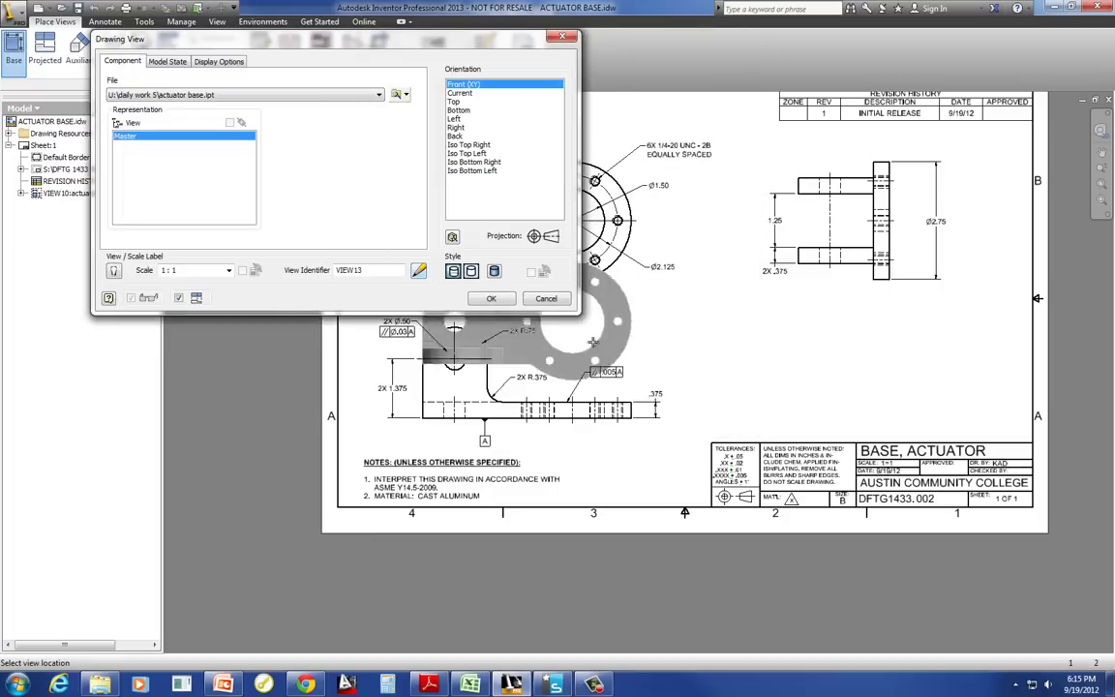
Give the view a custom isometric orientation using the ViewCube, then finish the custom view
{"action": "left_click", "coordinate": [454, 240]}
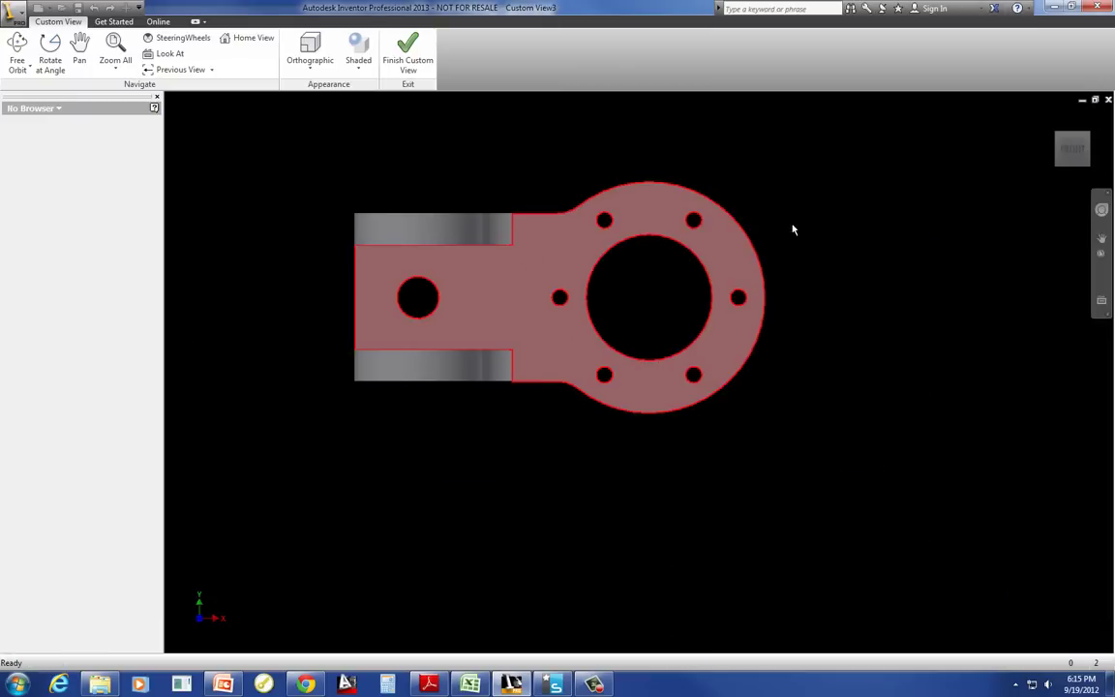
{"action": "left_click", "coordinate": [1053, 119]}
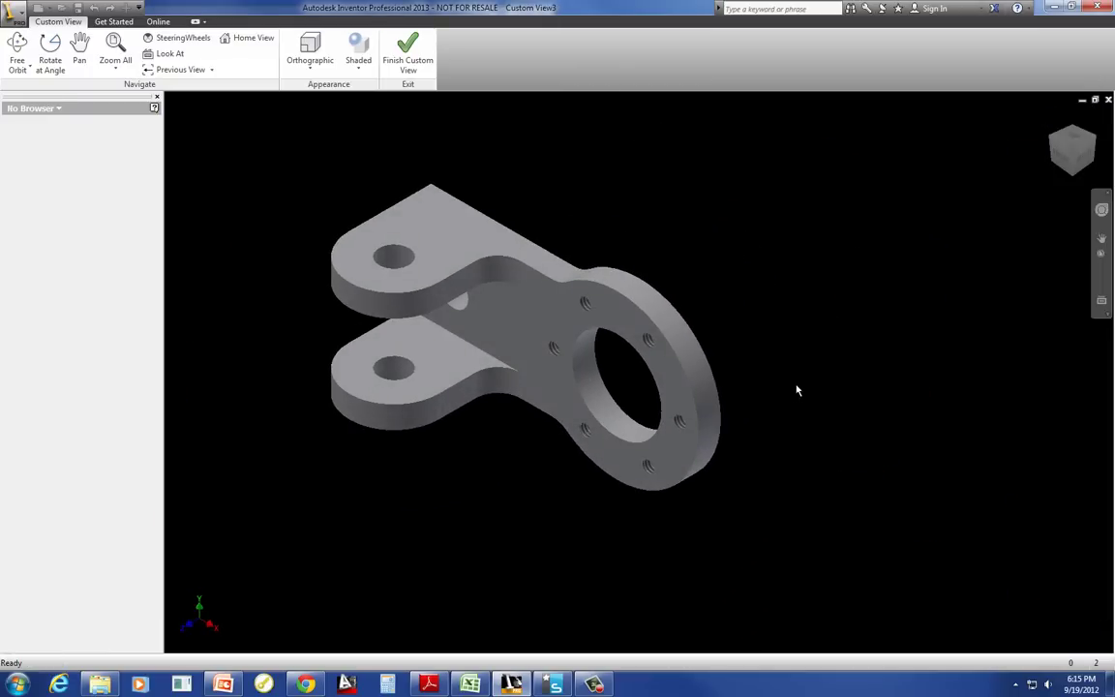
{"action": "key", "text": "F4"}
{"action": "left_click_drag", "start_coordinate": [803, 356], "coordinate": [642, 418]}
{"action": "key", "text": "F6"}
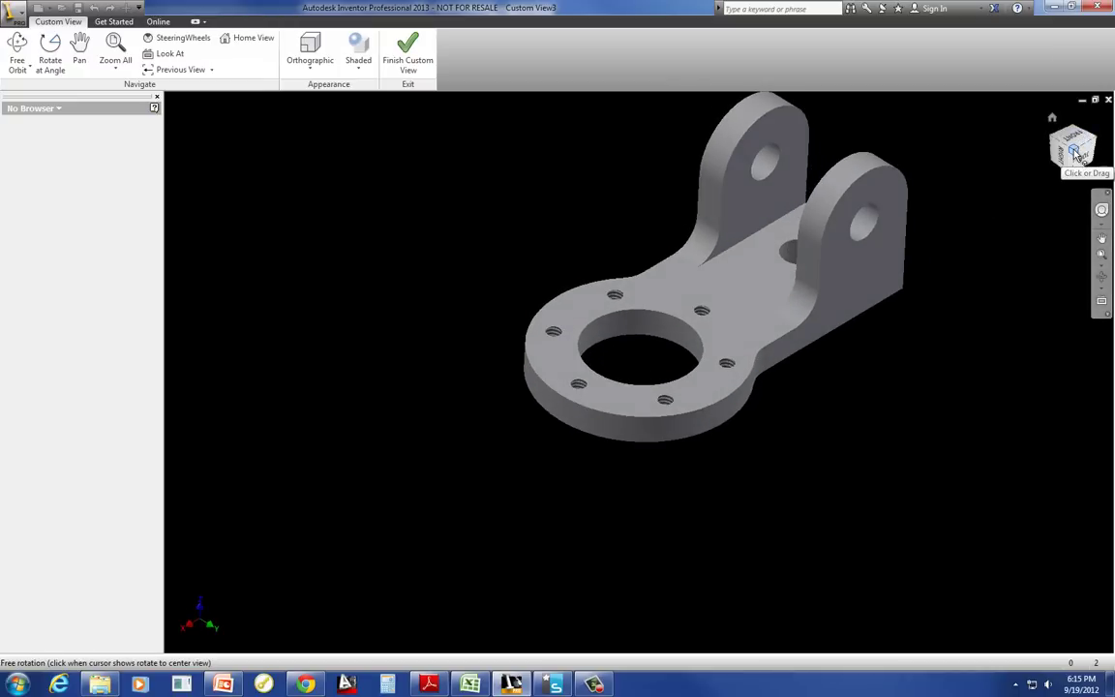
{"action": "left_click", "coordinate": [1077, 155]}
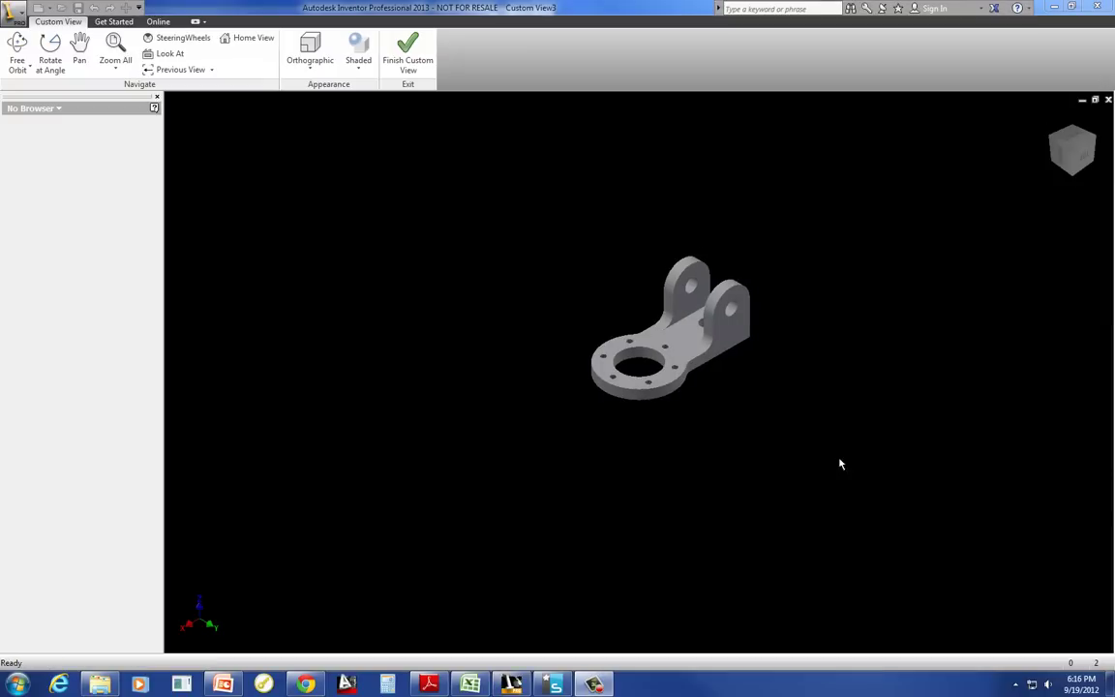
{"action": "left_click", "coordinate": [412, 64]}
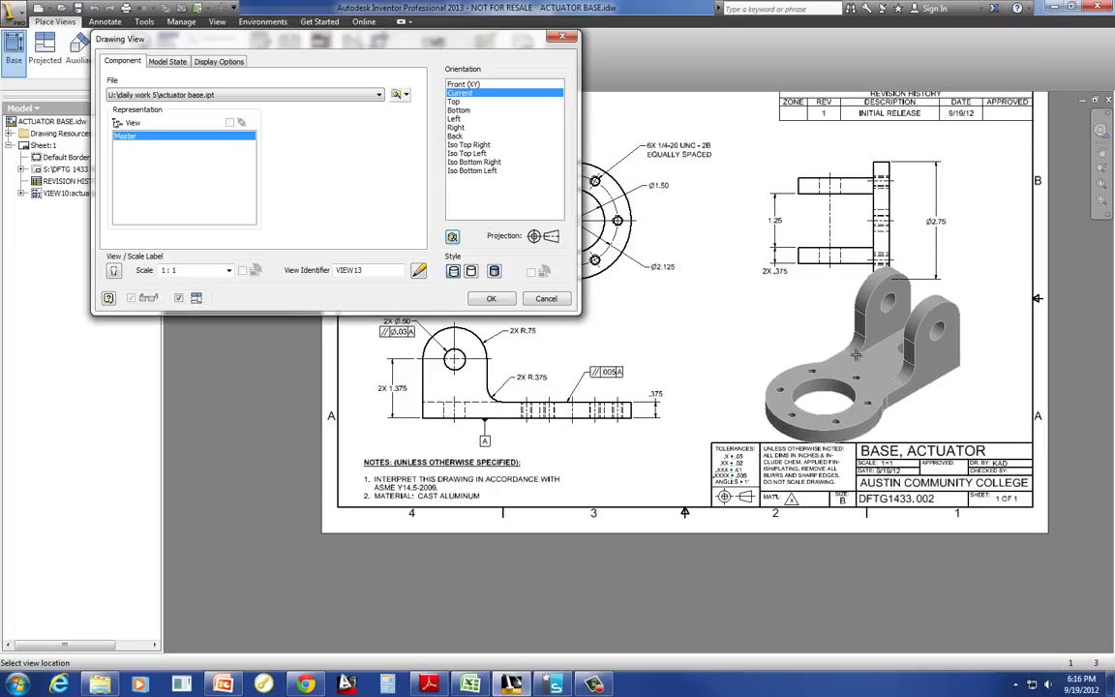
Place the view at 1:2 above the title block, labelled only SCALE 1/2 at .125 height
{"action": "left_click", "coordinate": [228, 270]}
{"action": "left_click", "coordinate": [198, 292]}
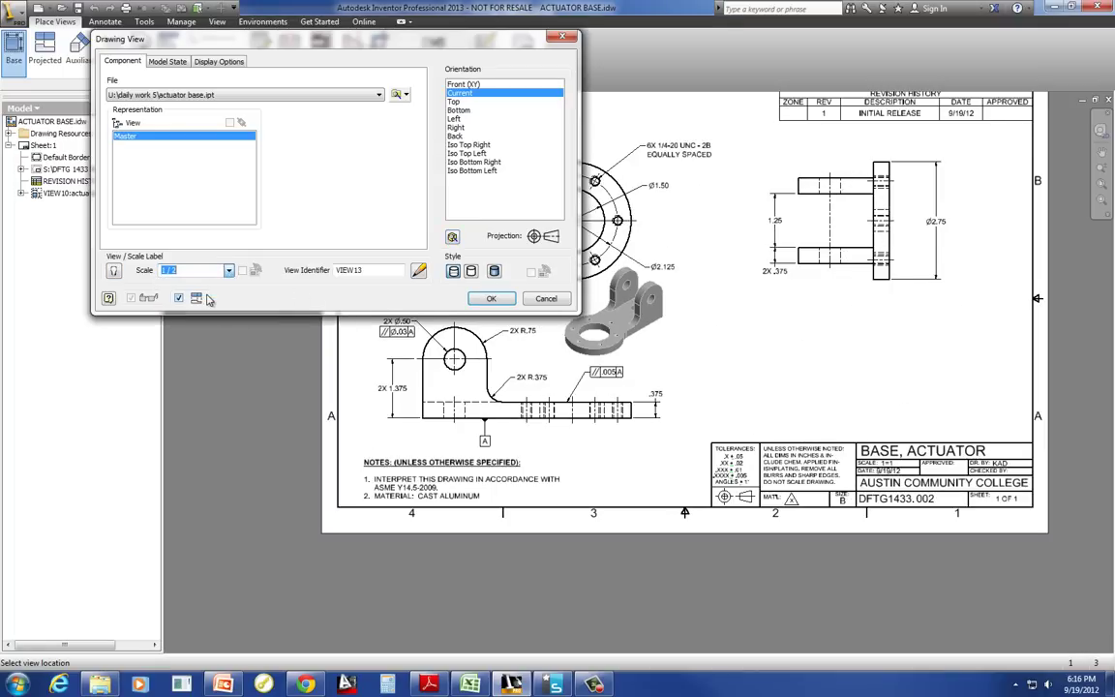
{"action": "left_click", "coordinate": [113, 272]}
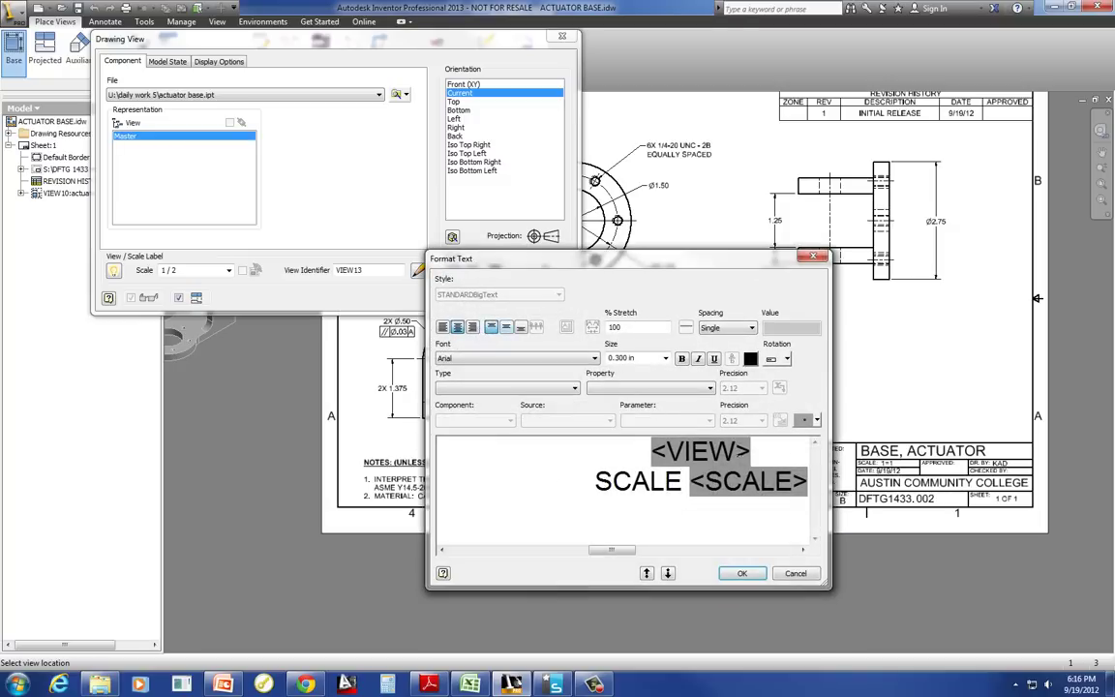
{"action": "key", "text": "Delete"}
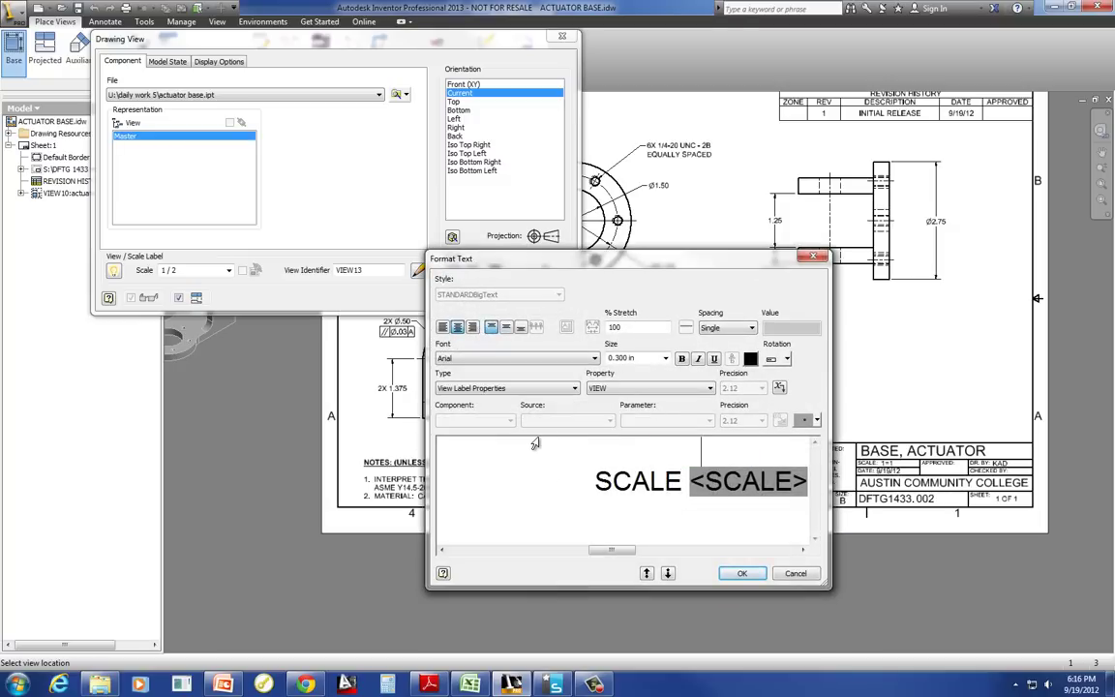
{"action": "left_click_drag", "start_coordinate": [598, 474], "coordinate": [814, 481]}
{"action": "type", "text": ".125"}
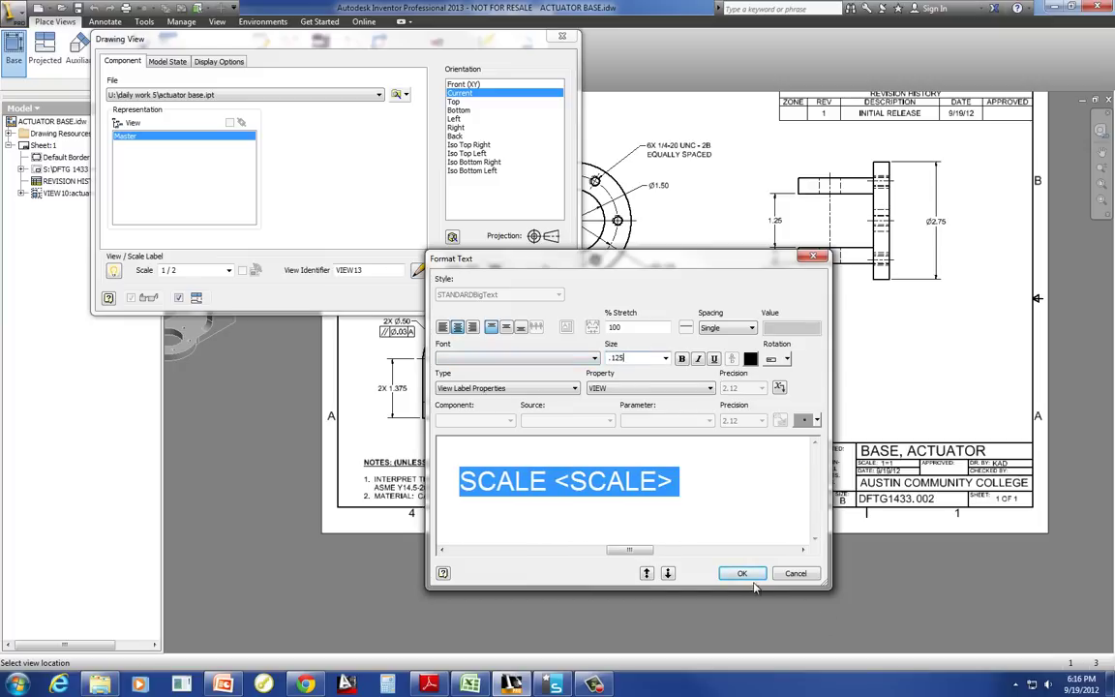
{"action": "left_click", "coordinate": [743, 573]}
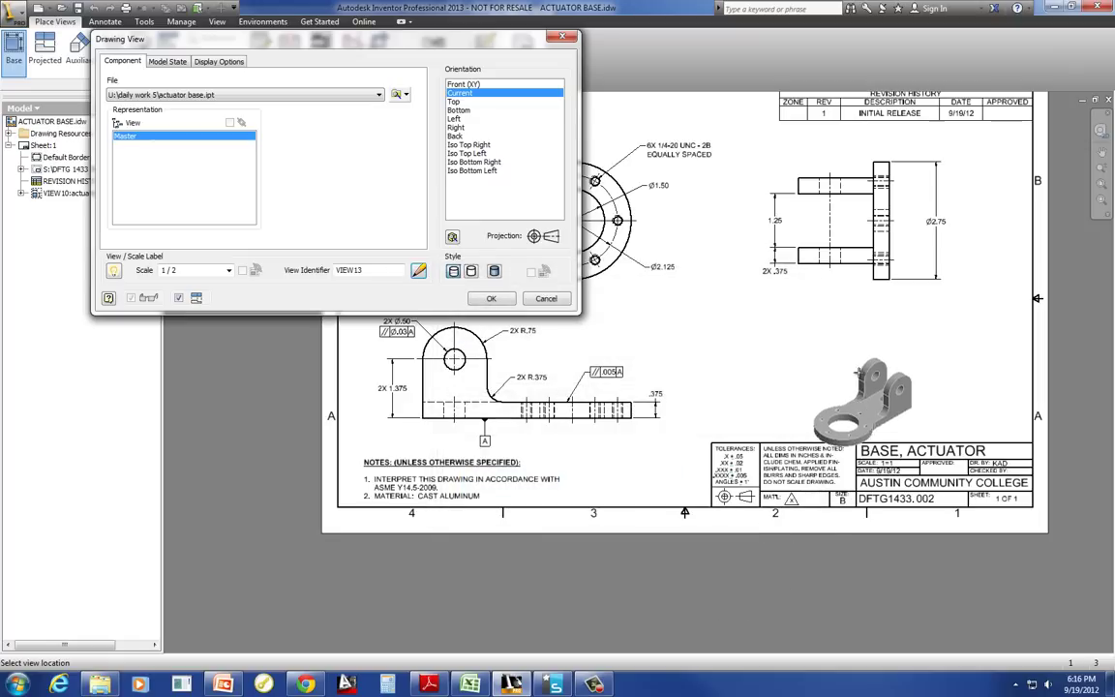
{"action": "left_click", "coordinate": [867, 358]}
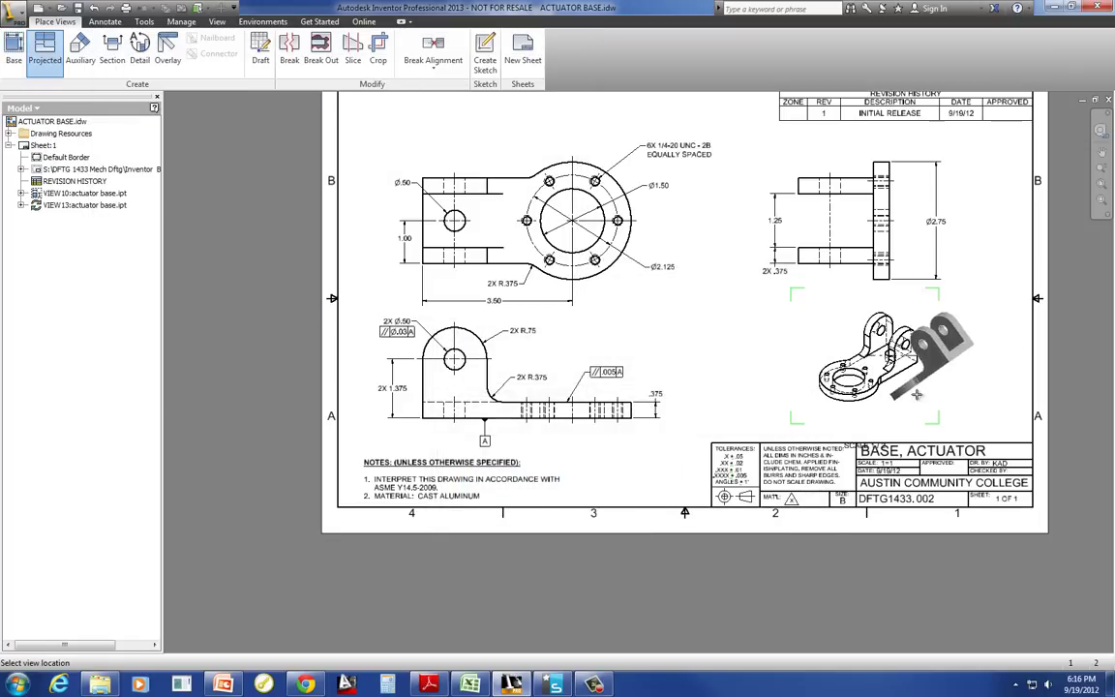
Move the SCALE 1/2 label beneath the isometric view
{"action": "key", "text": "Escape"}
{"action": "scroll", "coordinate": [896, 408], "scroll_direction": "down", "scroll_amount": 4}
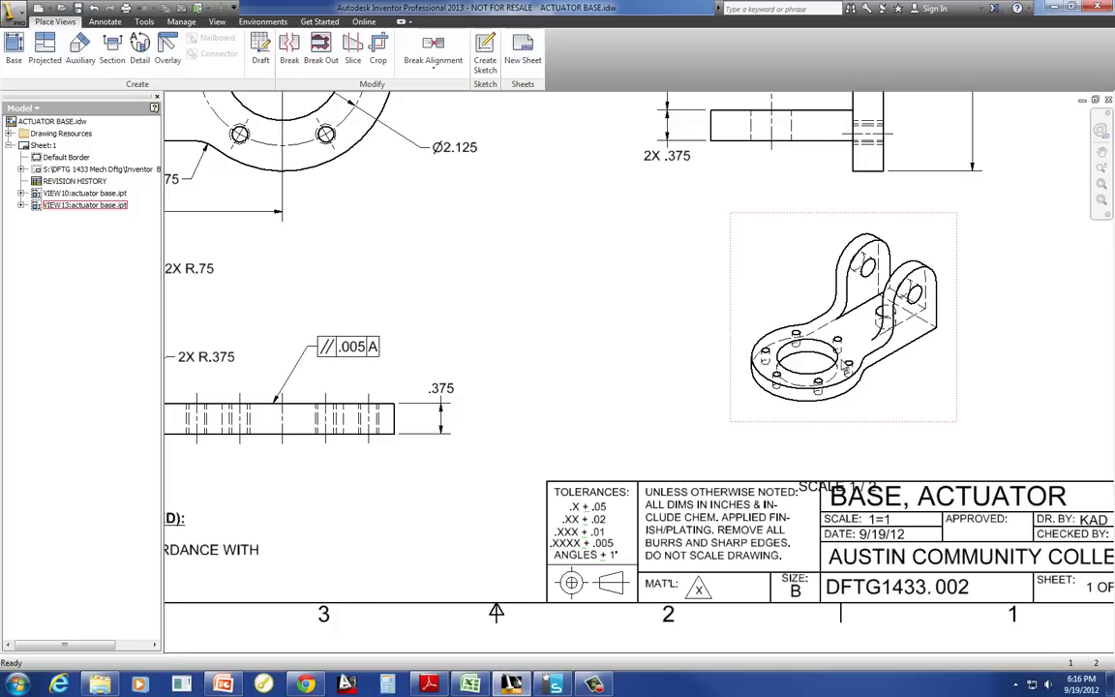
{"action": "mouse_move", "coordinate": [858, 468]}
{"action": "left_mouse_down"}
{"action": "mouse_move", "coordinate": [851, 480]}
{"action": "mouse_move", "coordinate": [806, 383]}
{"action": "mouse_move", "coordinate": [837, 350]}
{"action": "mouse_move", "coordinate": [968, 308]}
{"action": "left_mouse_up"}
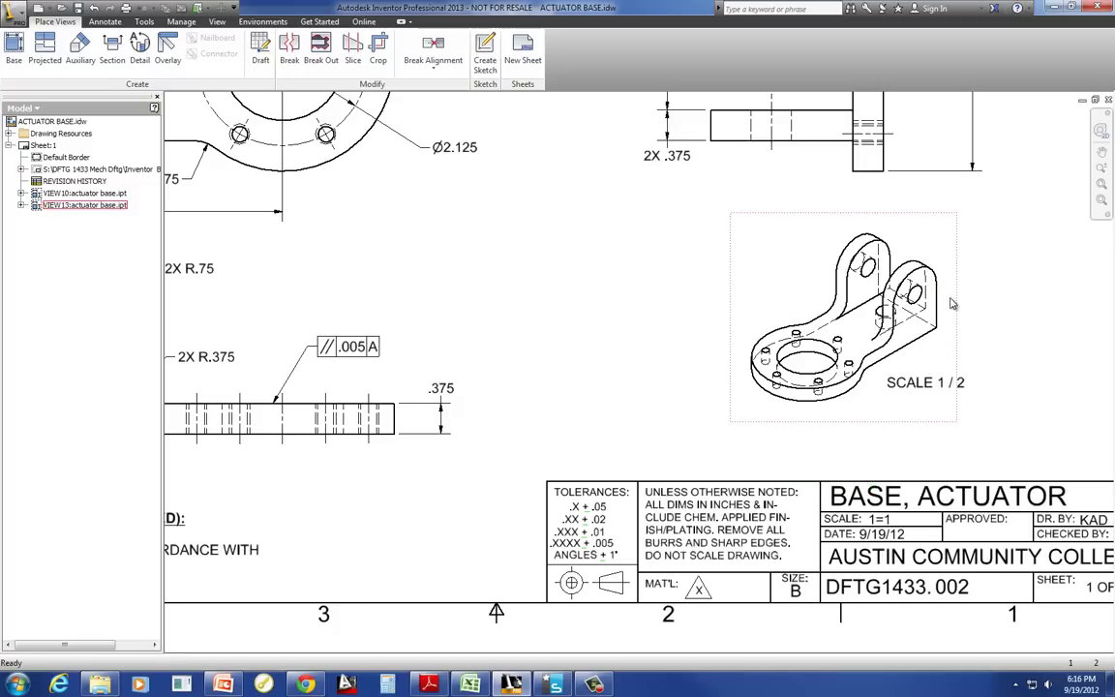
Switch the isometric view to the Shaded style and fit the whole sheet
{"action": "right_click", "coordinate": [950, 296]}
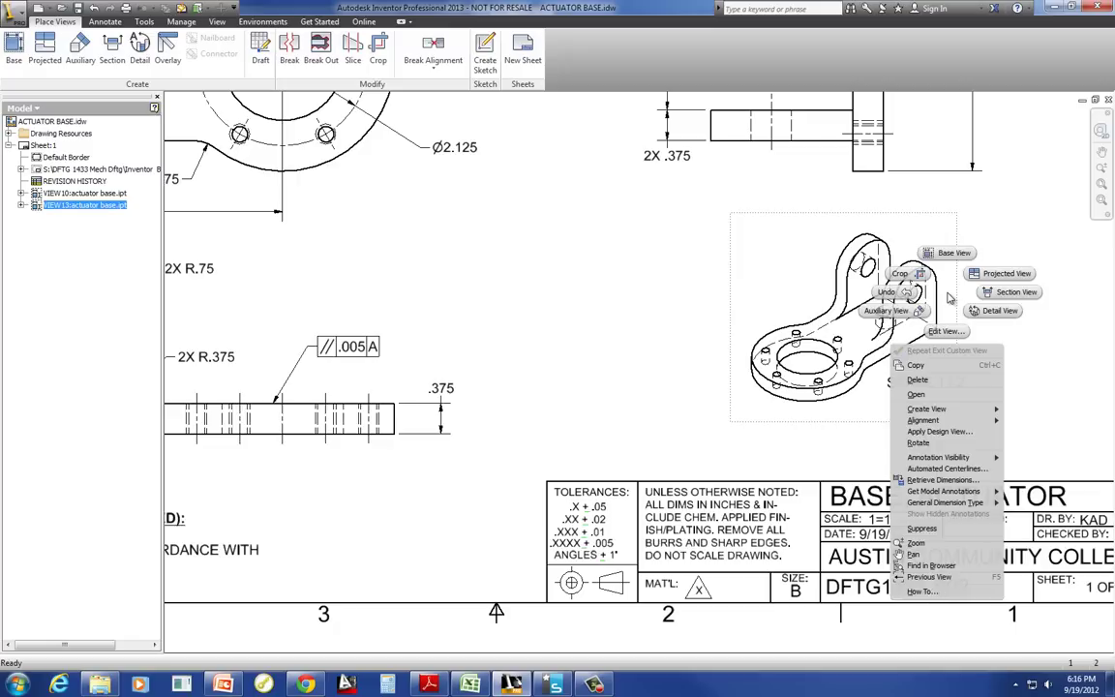
{"action": "left_click", "coordinate": [946, 332]}
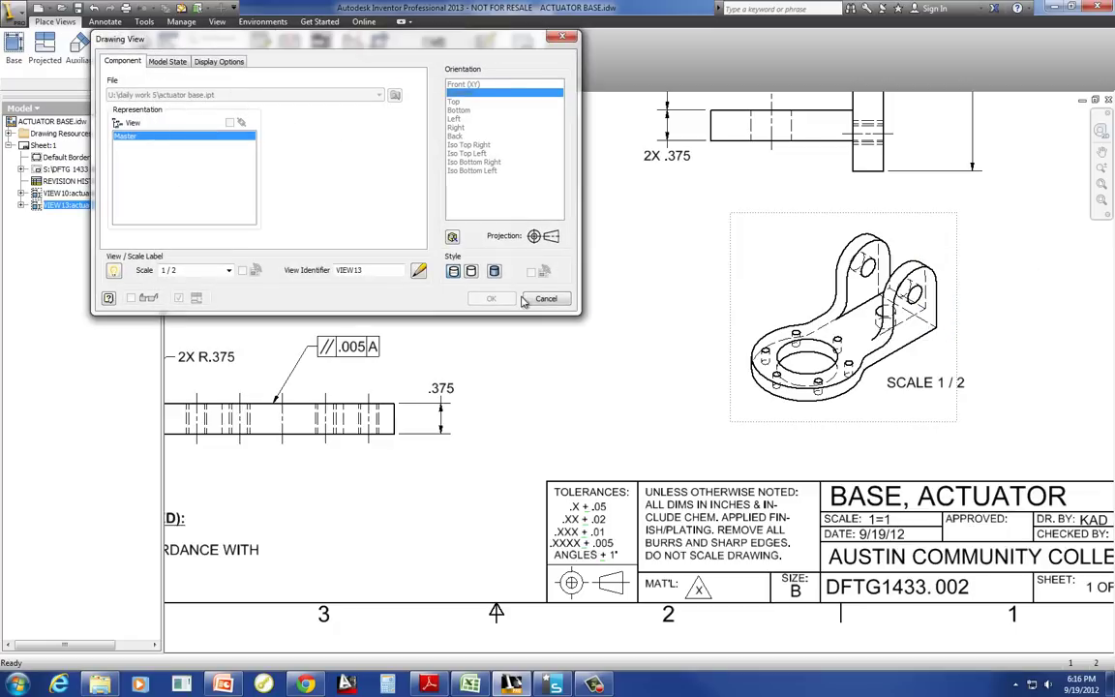
{"action": "left_click", "coordinate": [472, 272]}
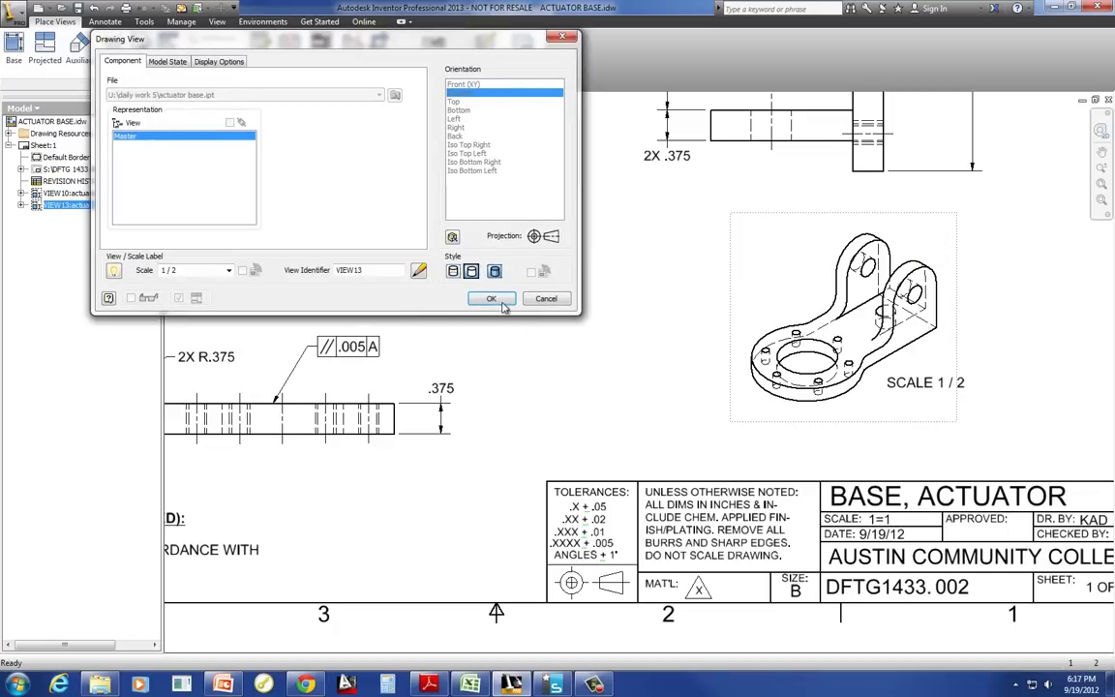
{"action": "left_click", "coordinate": [494, 299]}
{"action": "key", "text": "Home"}
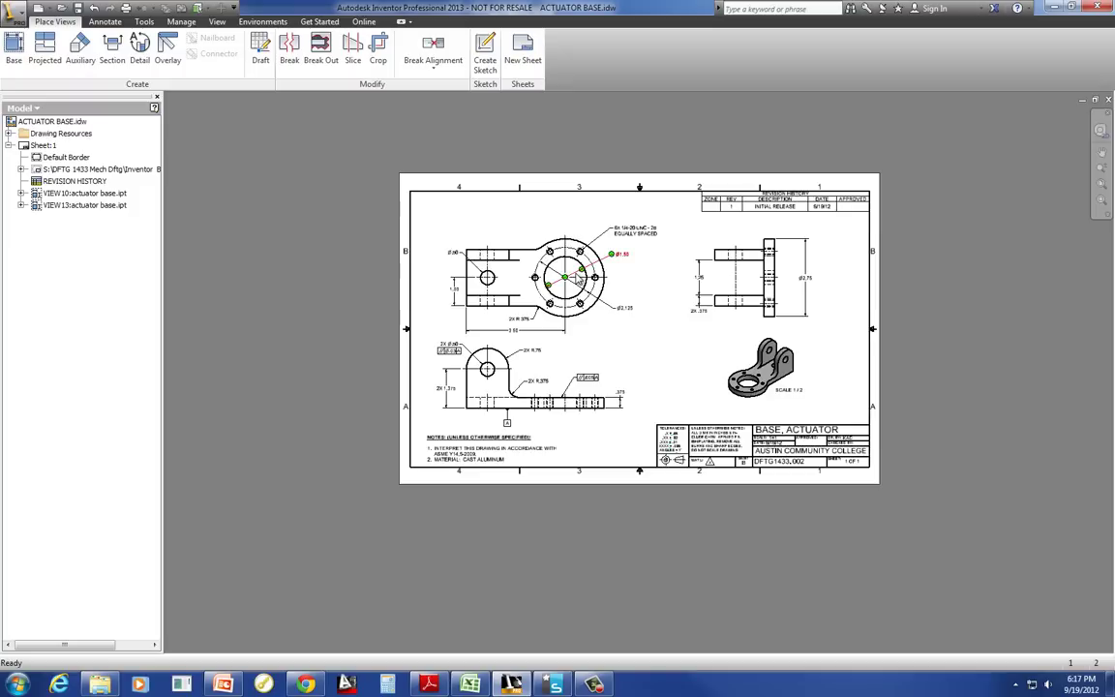
{"action": "scroll", "coordinate": [690, 406], "scroll_direction": "up", "scroll_amount": 3}
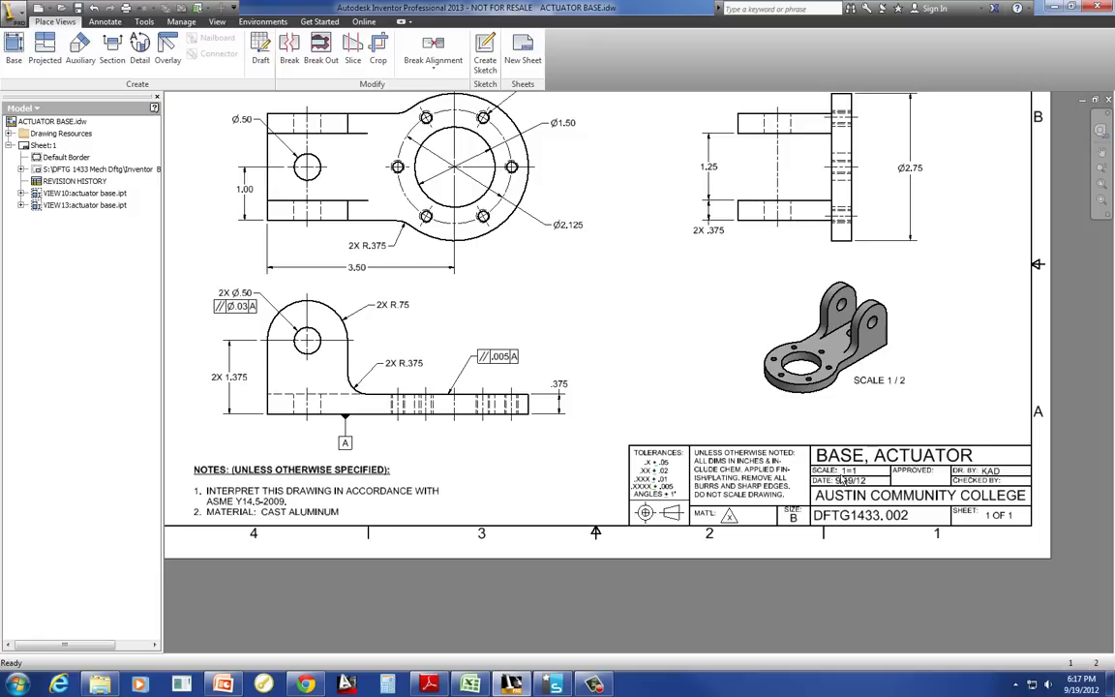